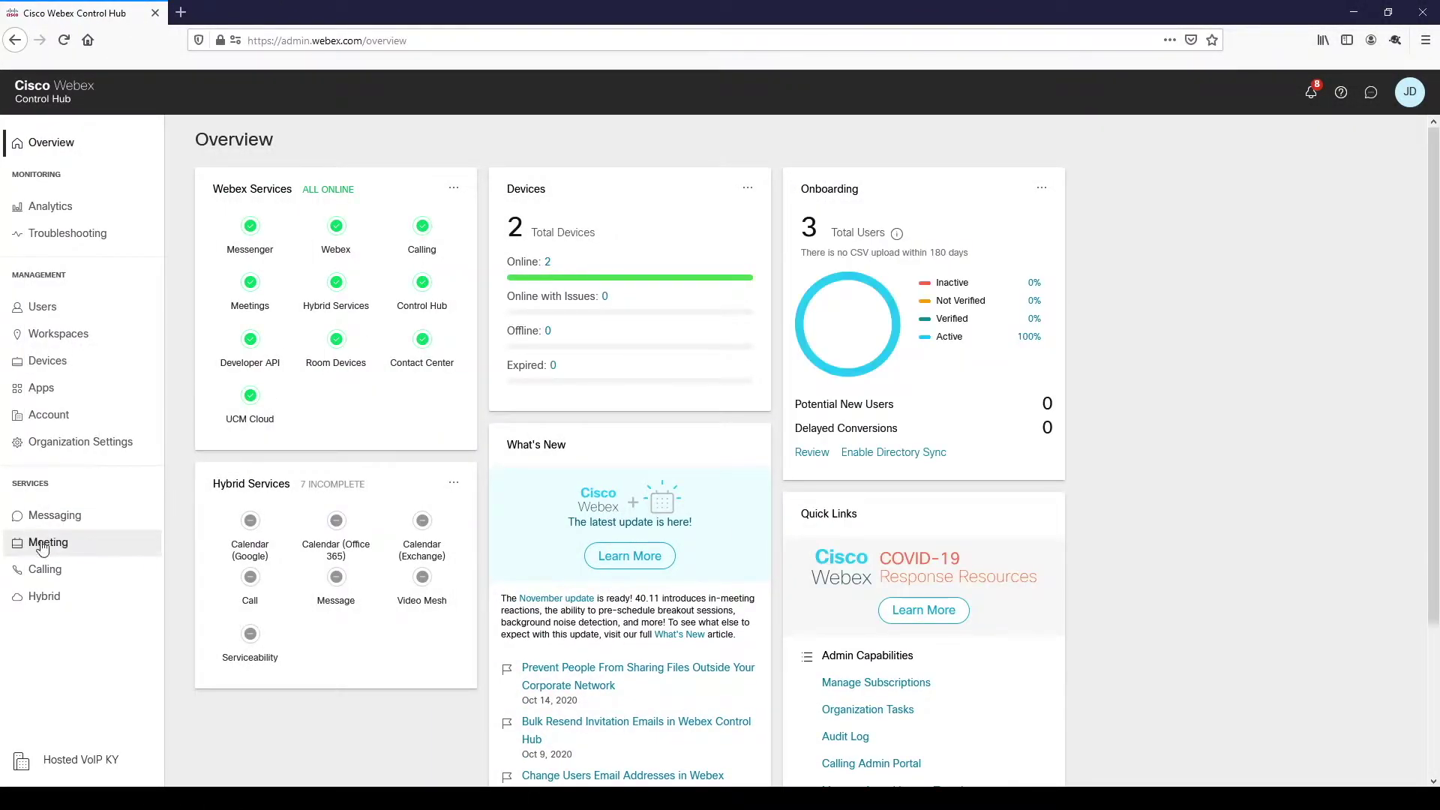
Open the Edit PSTN Connection dialog for HQ via Calling > Locations > HQ > Local Gateway
{"action": "left_click", "coordinate": [41, 573]}
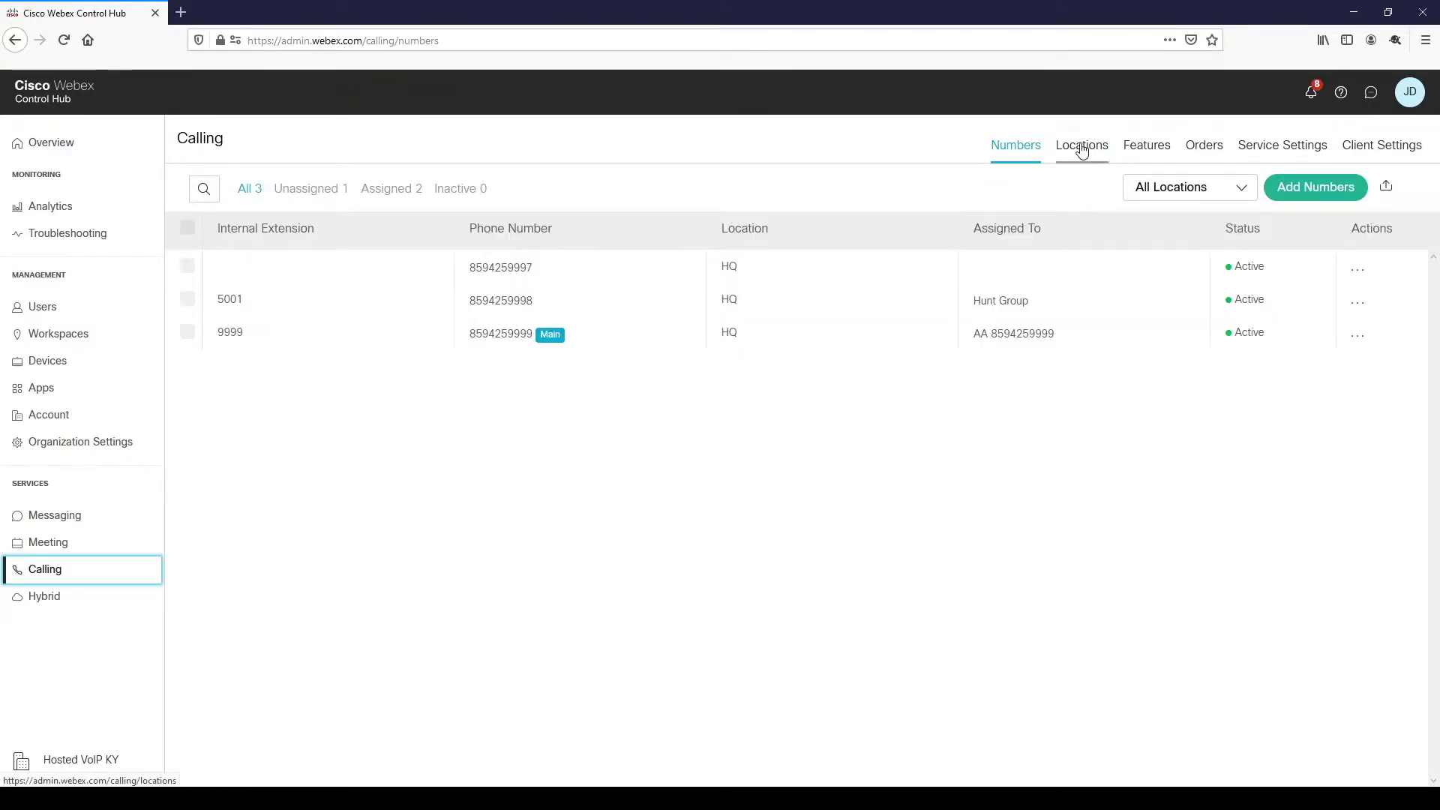
{"action": "left_click", "coordinate": [1082, 147]}
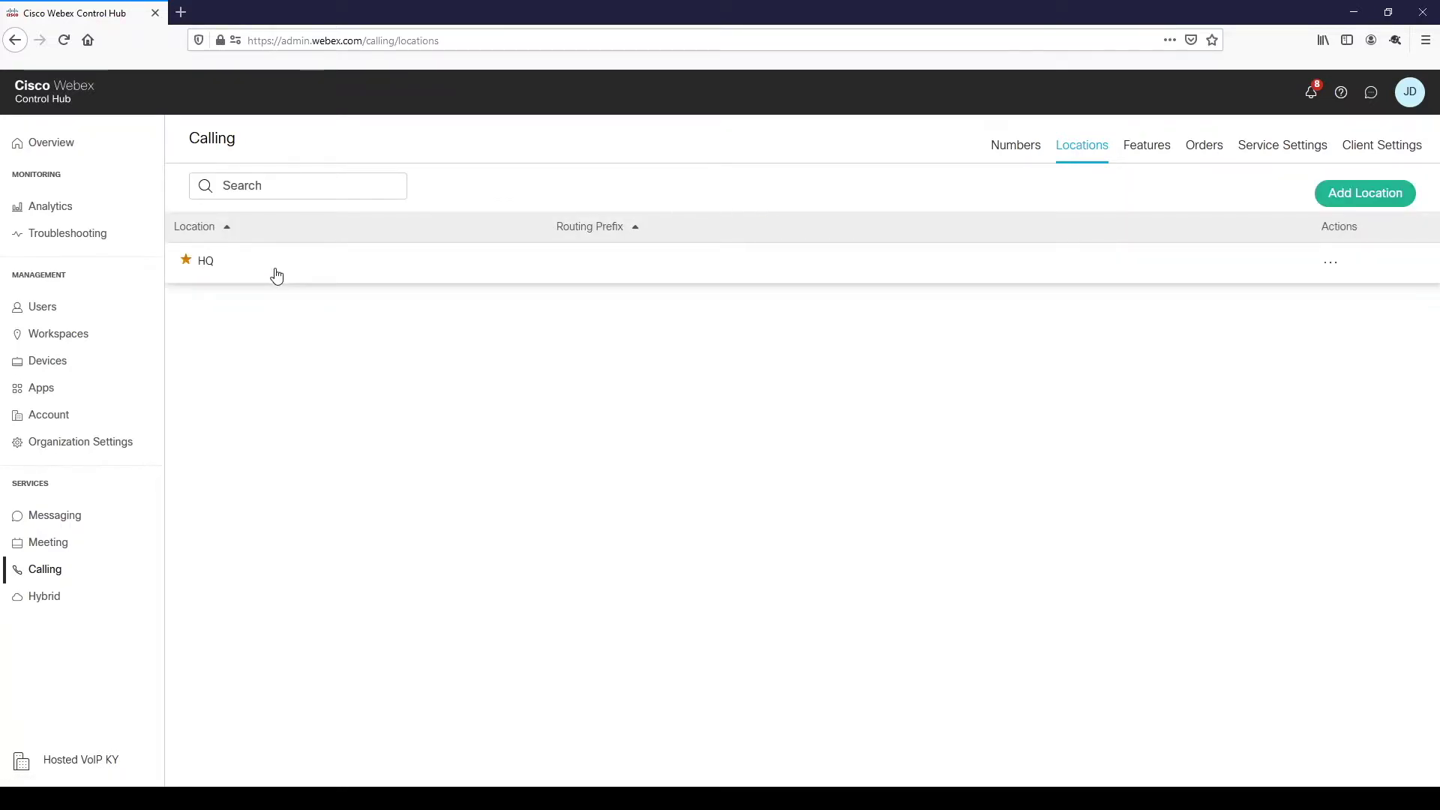
{"action": "left_click", "coordinate": [276, 276]}
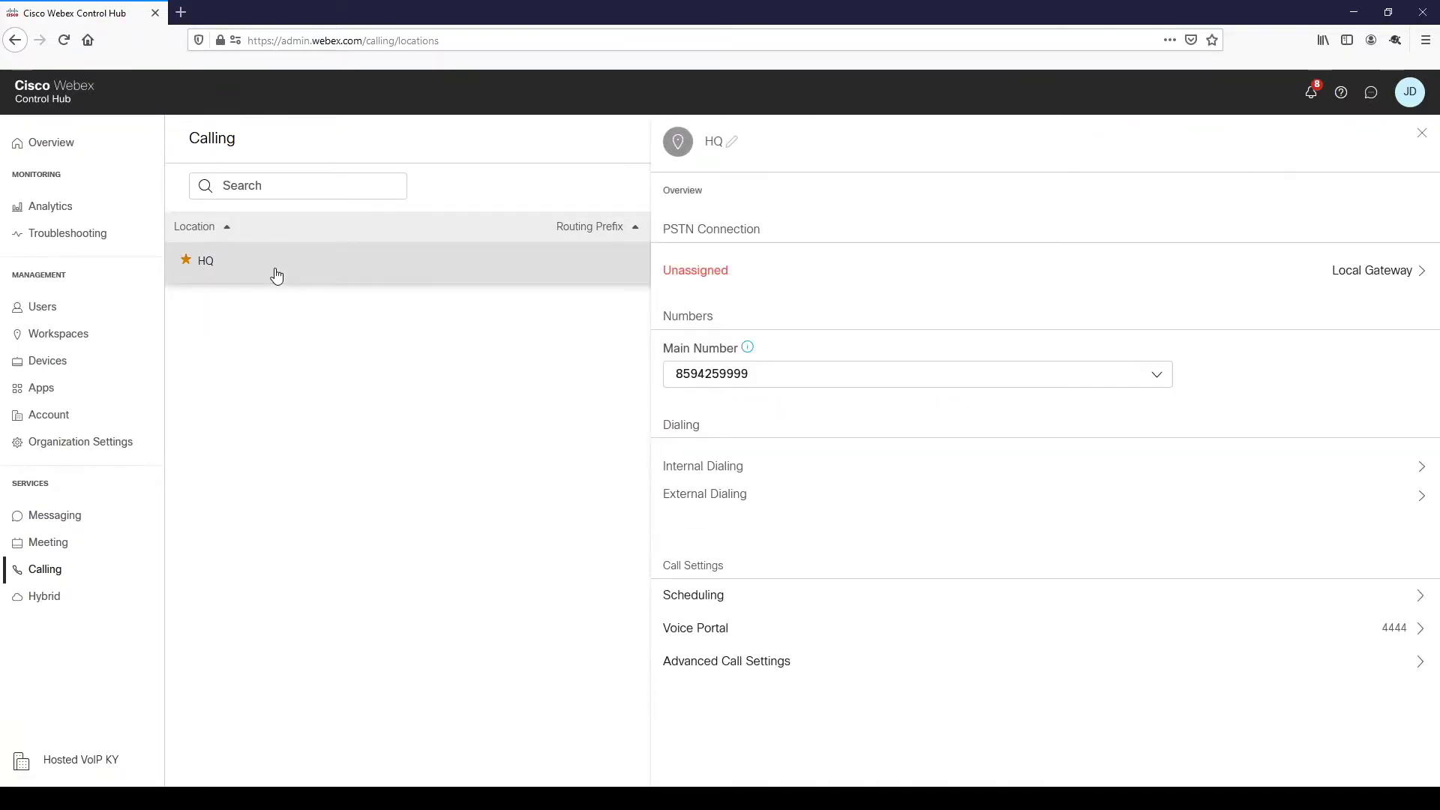
{"action": "left_click", "coordinate": [1367, 276]}
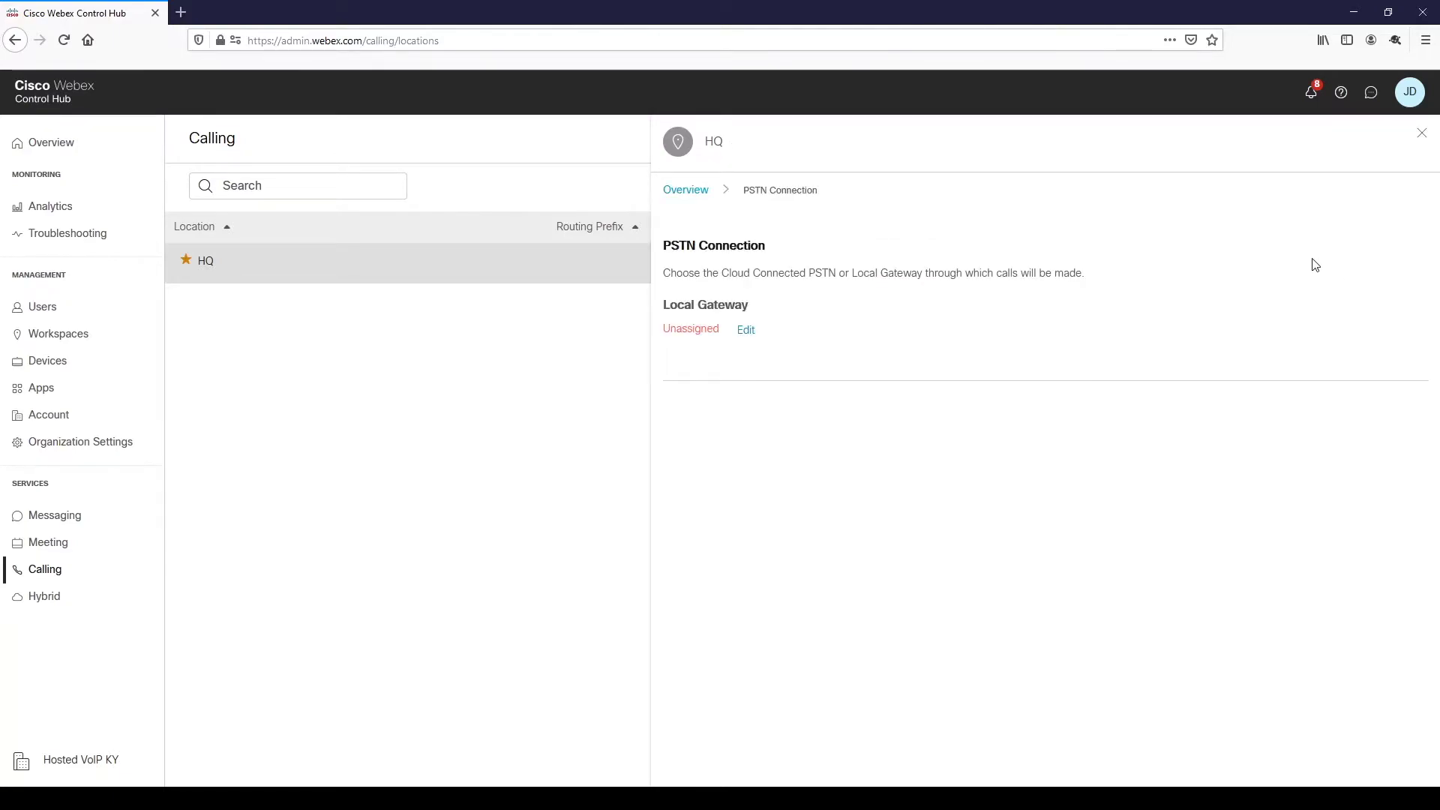
{"action": "left_click", "coordinate": [747, 333]}
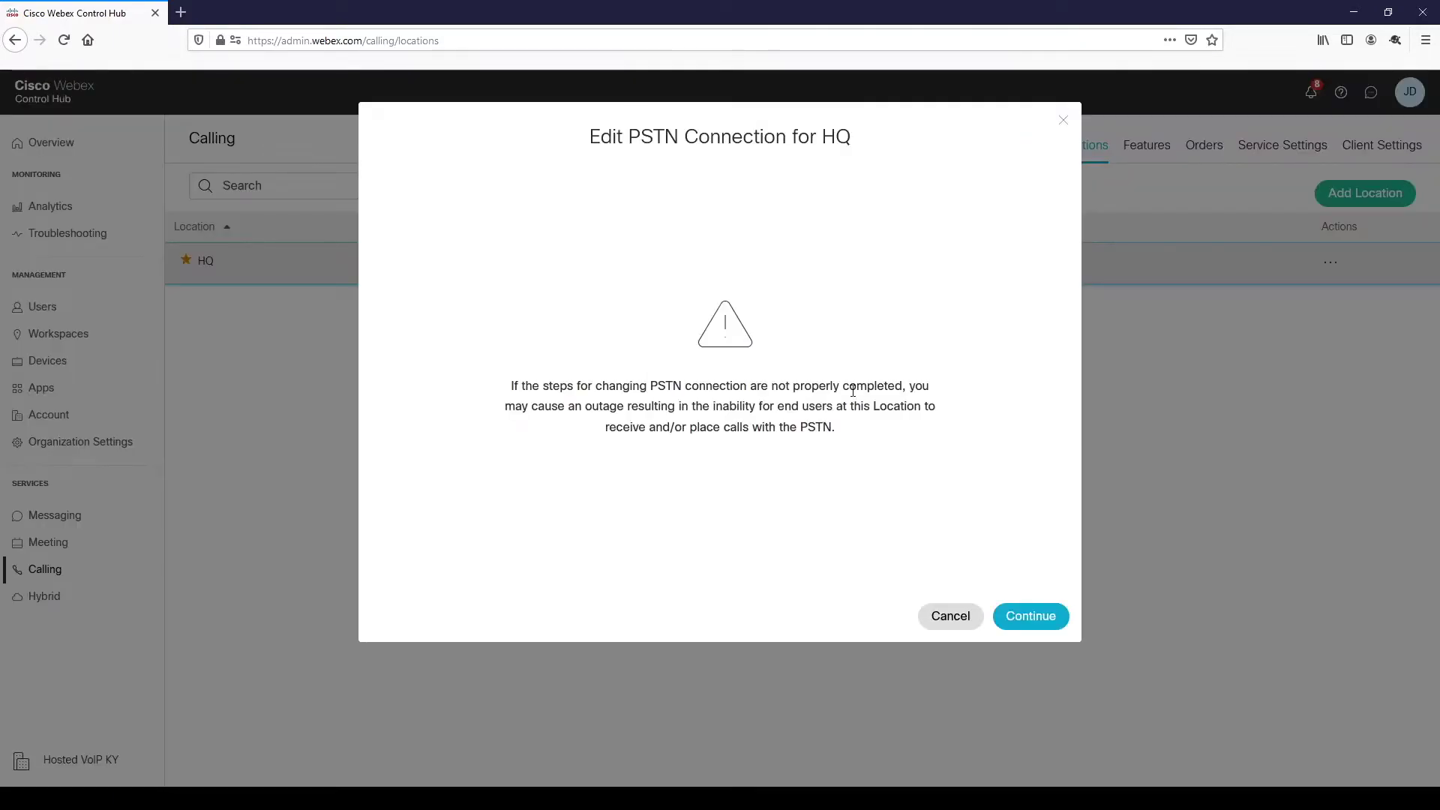
Accept the outage warning and create a new local gateway named r1
{"action": "left_click", "coordinate": [1026, 616]}
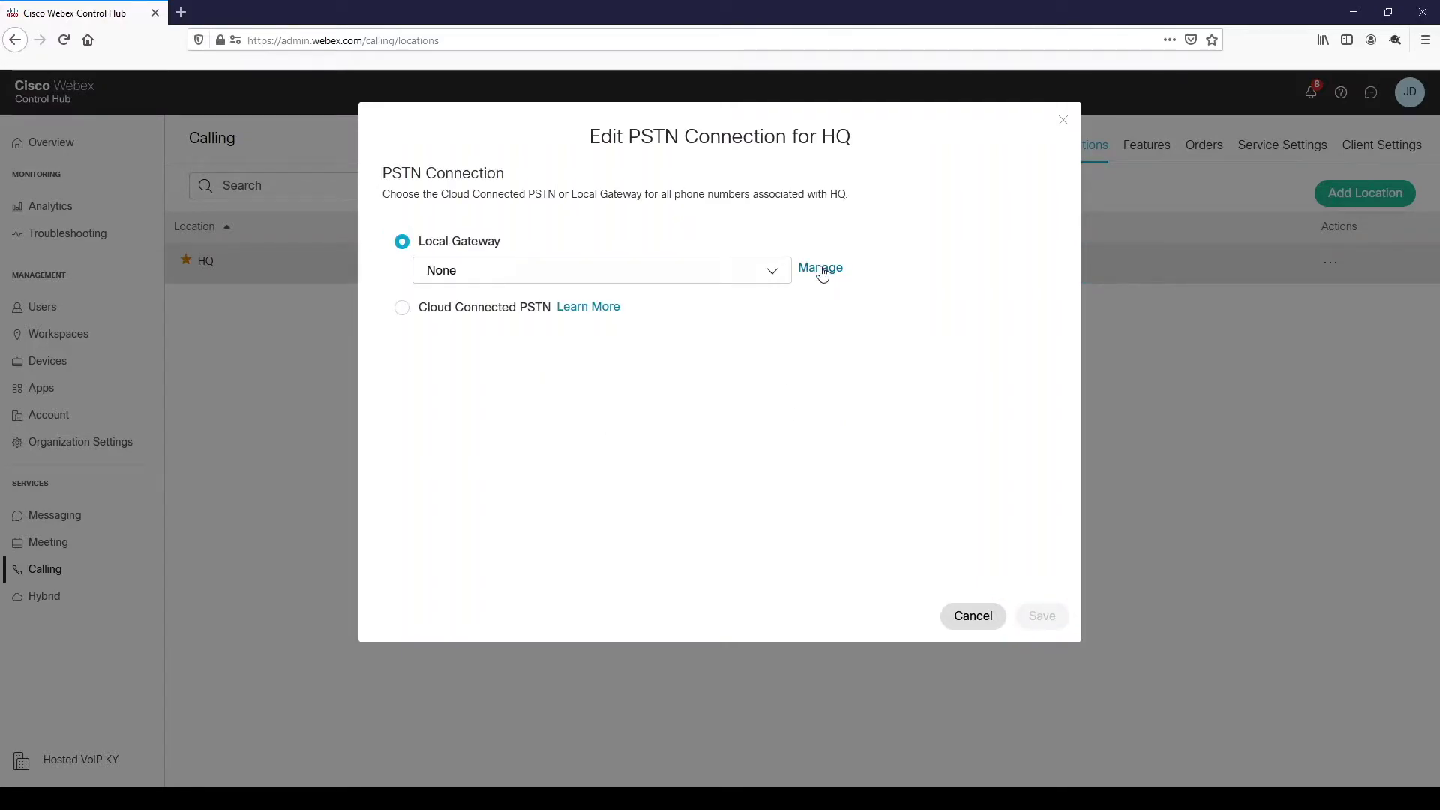
{"action": "left_click", "coordinate": [821, 270]}
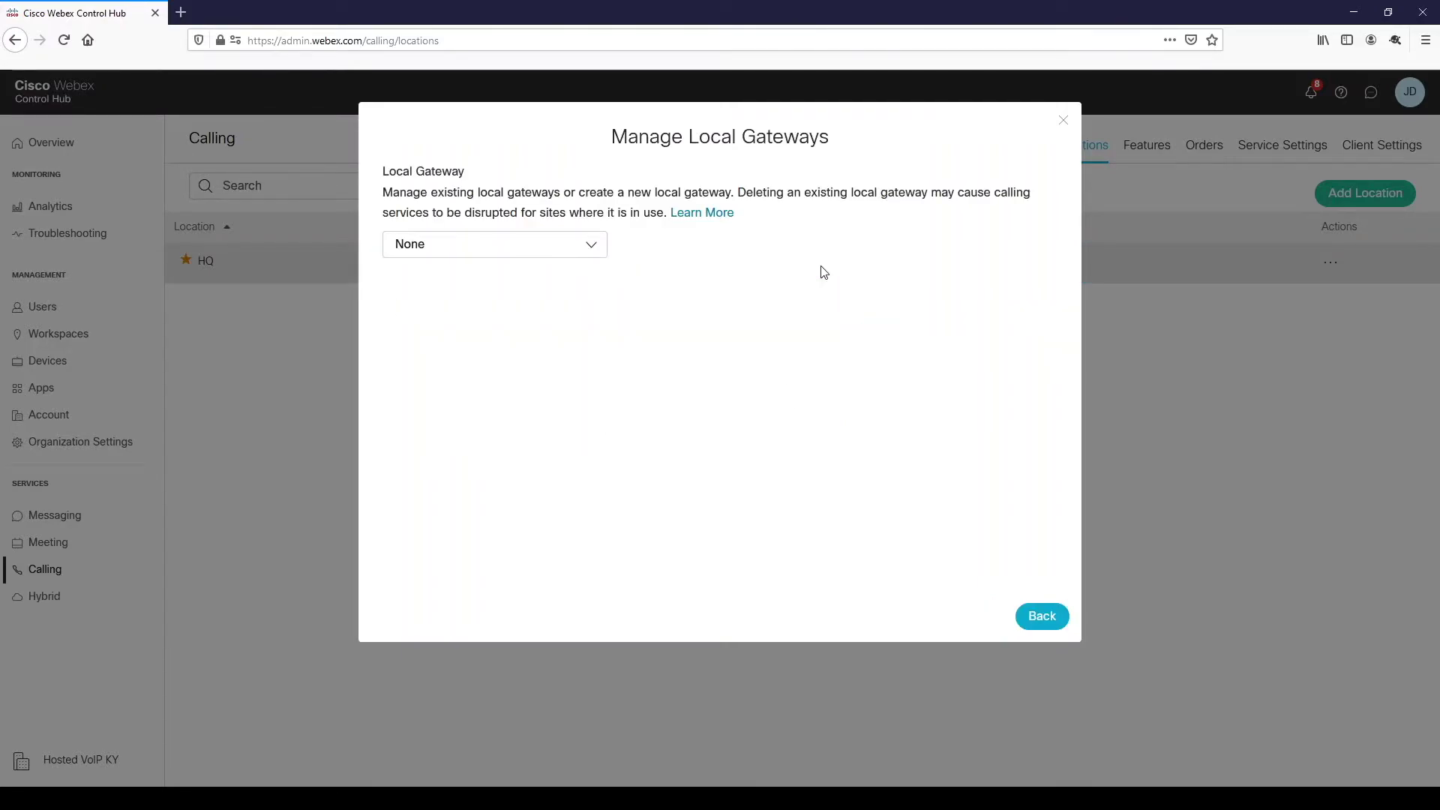
{"action": "left_click", "coordinate": [560, 248]}
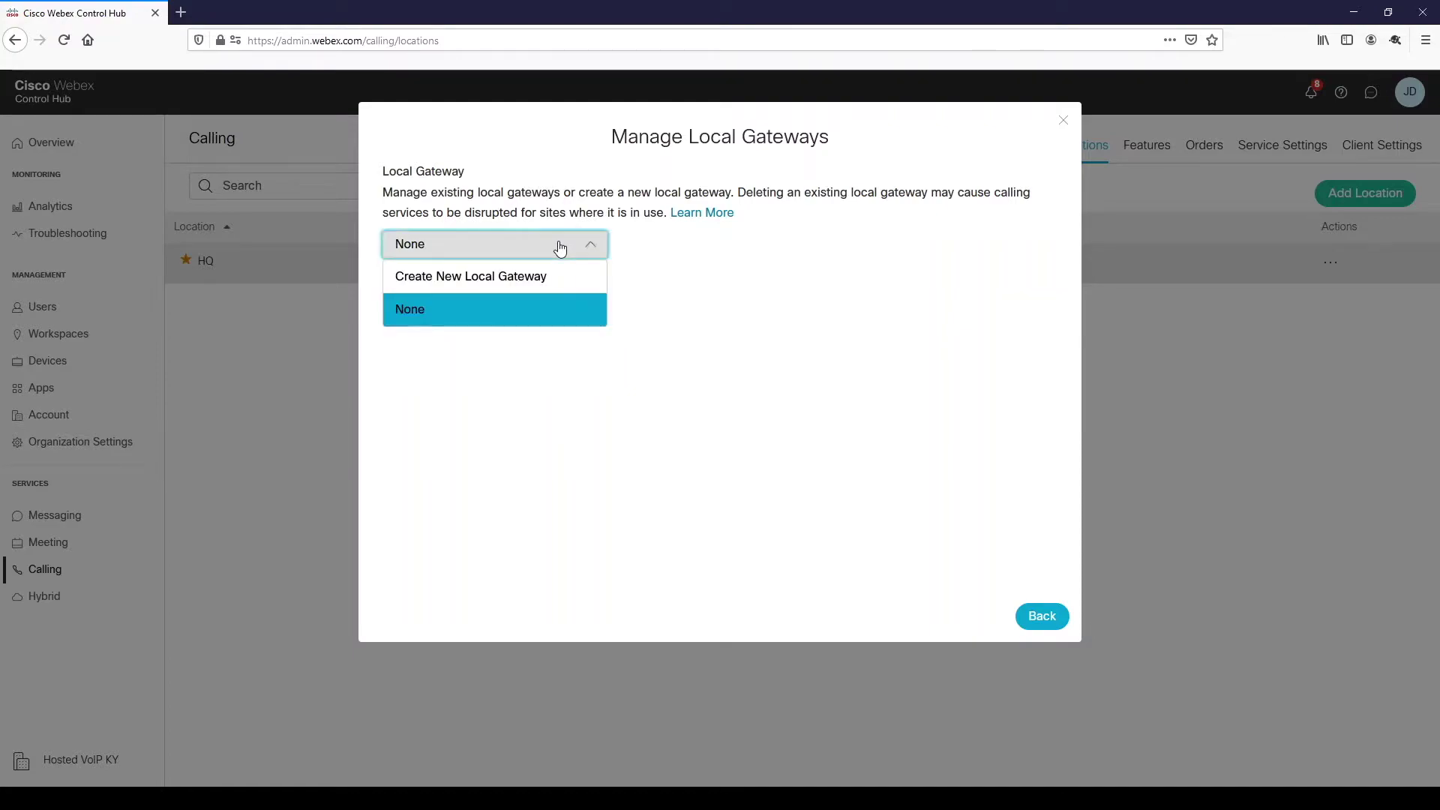
{"action": "left_click", "coordinate": [535, 278]}
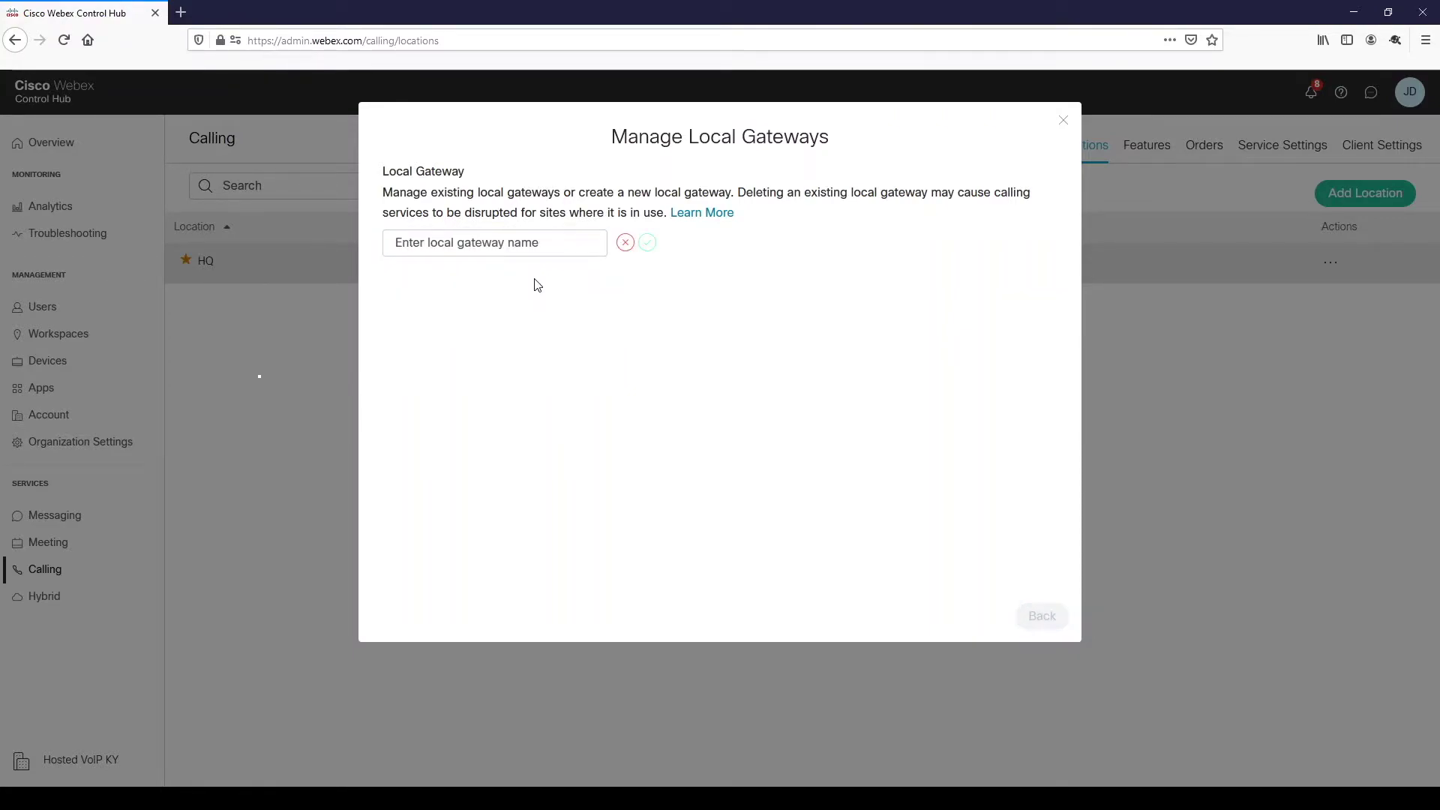
{"action": "left_click", "coordinate": [532, 246]}
{"action": "type", "text": "r1"}
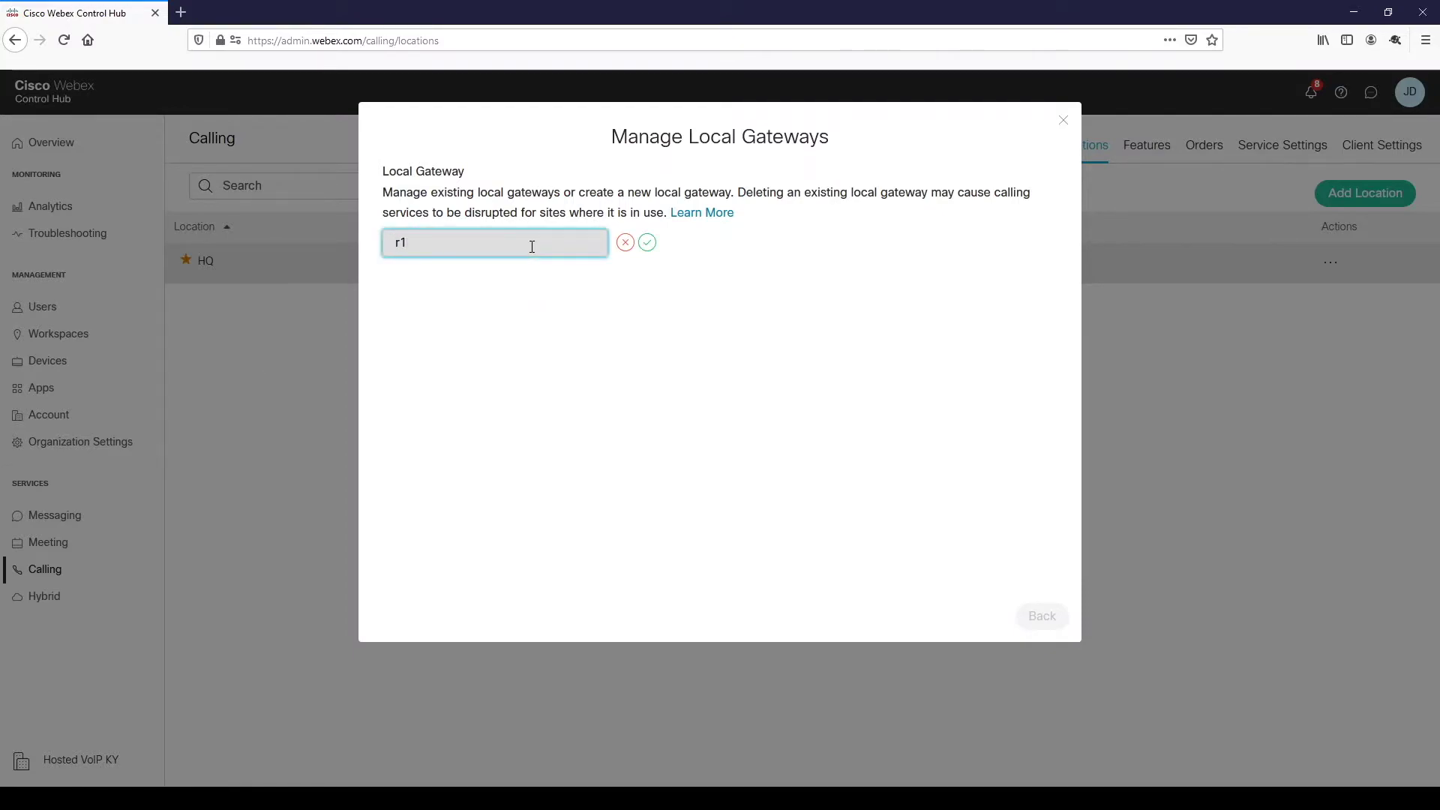
{"action": "left_click", "coordinate": [646, 245]}
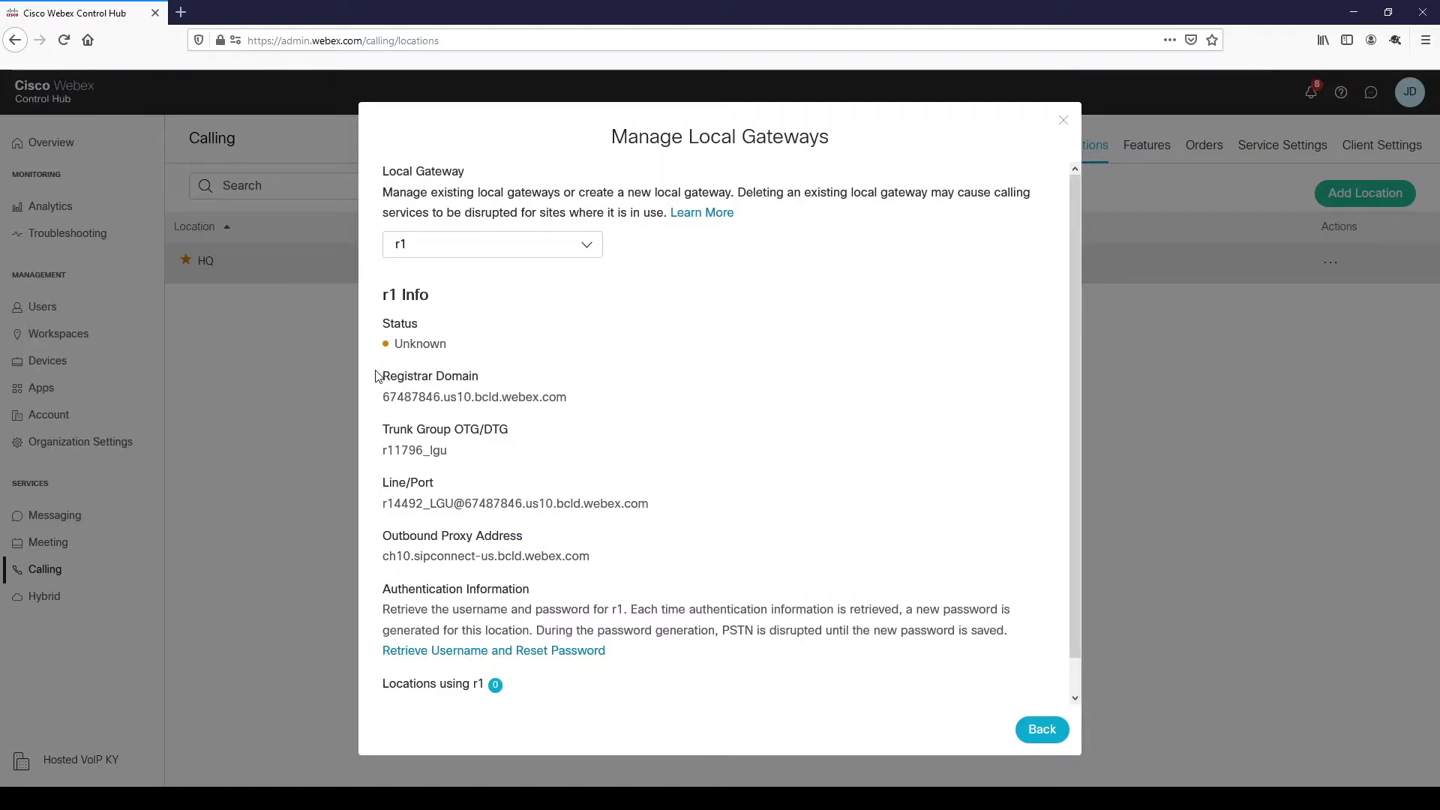
Copy r1's registrar domain, trunk group, line/port and outbound proxy details
{"action": "left_click_drag", "start_coordinate": [398, 380], "coordinate": [609, 567]}
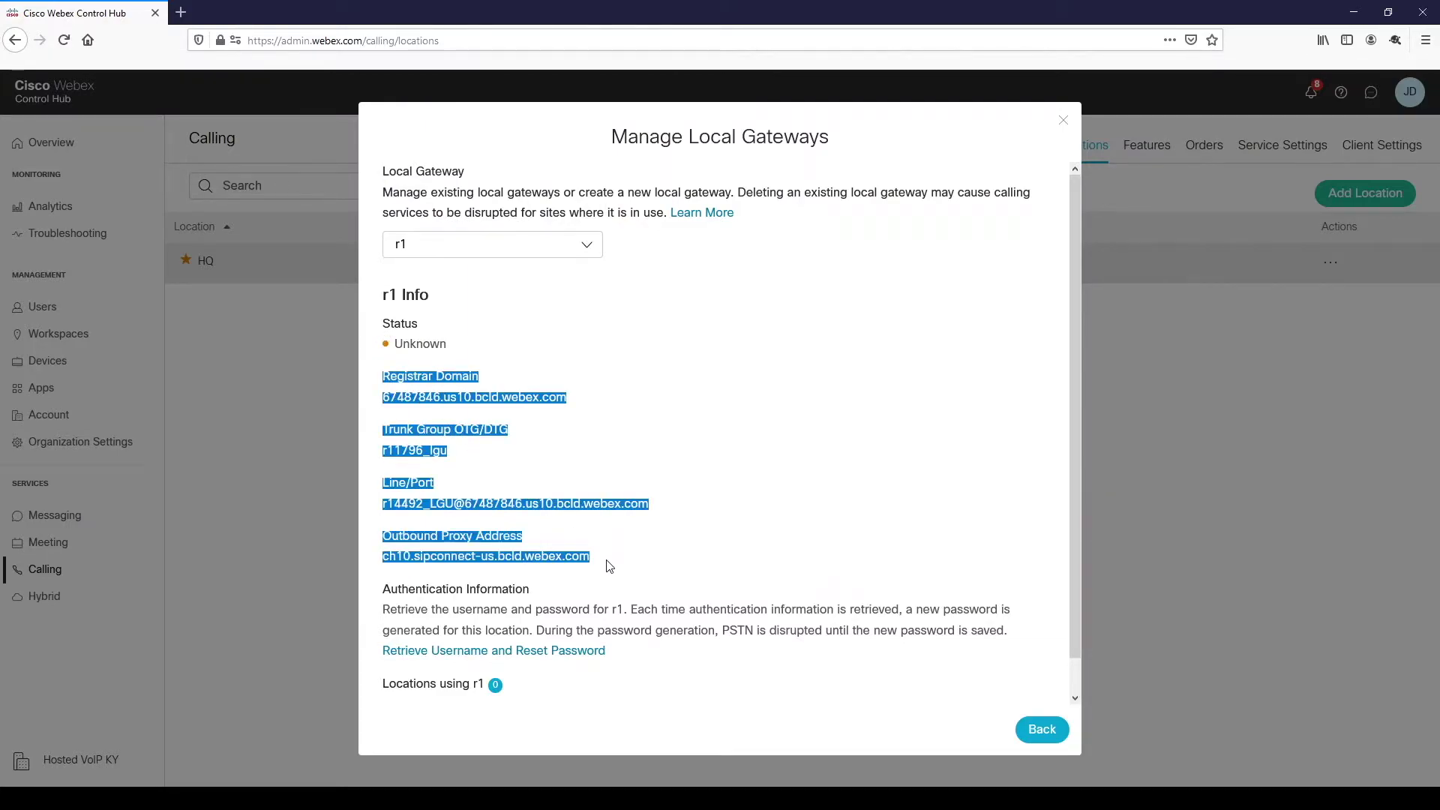
{"action": "right_click", "coordinate": [578, 513]}
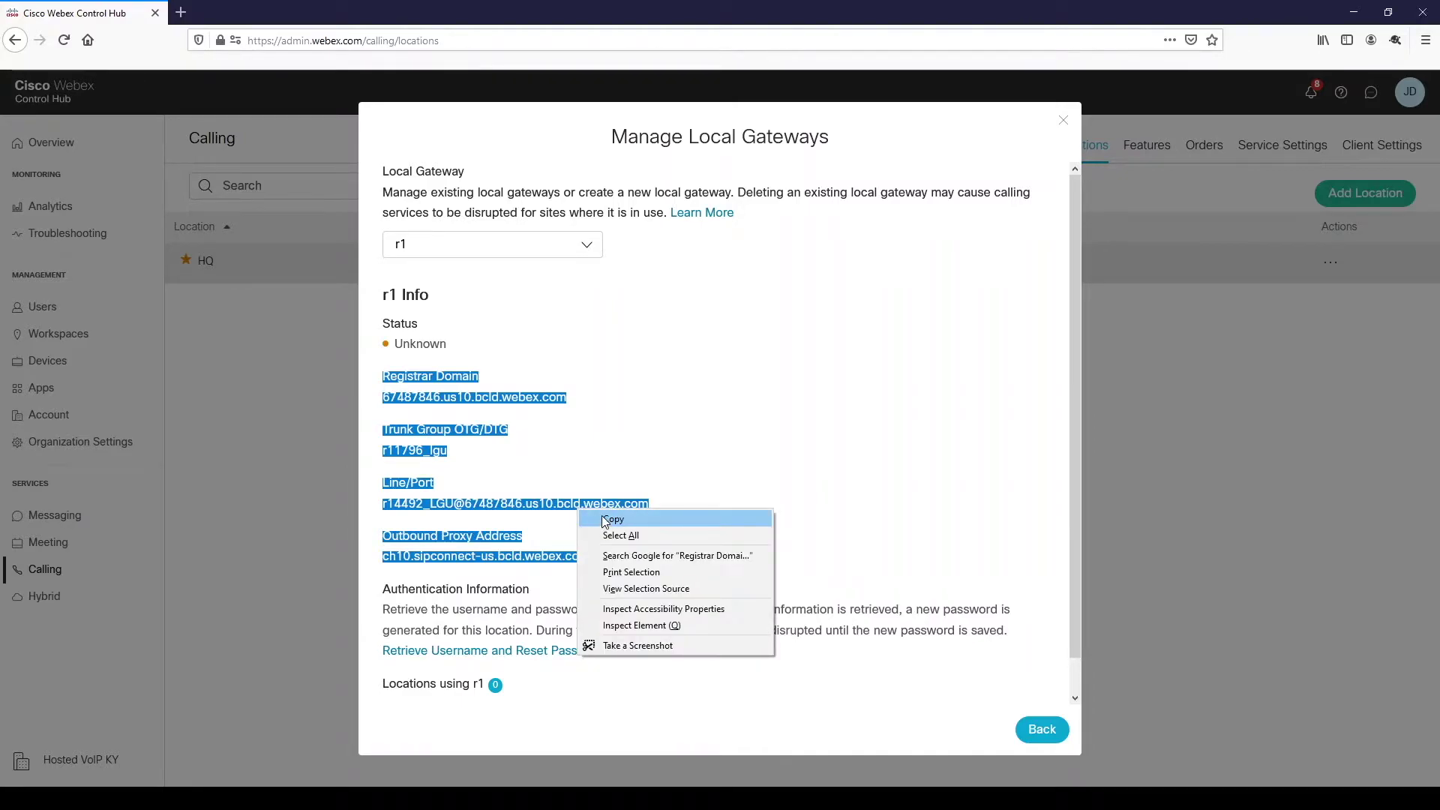
{"action": "left_click", "coordinate": [608, 520]}
{"action": "key", "text": "alt+Tab"}
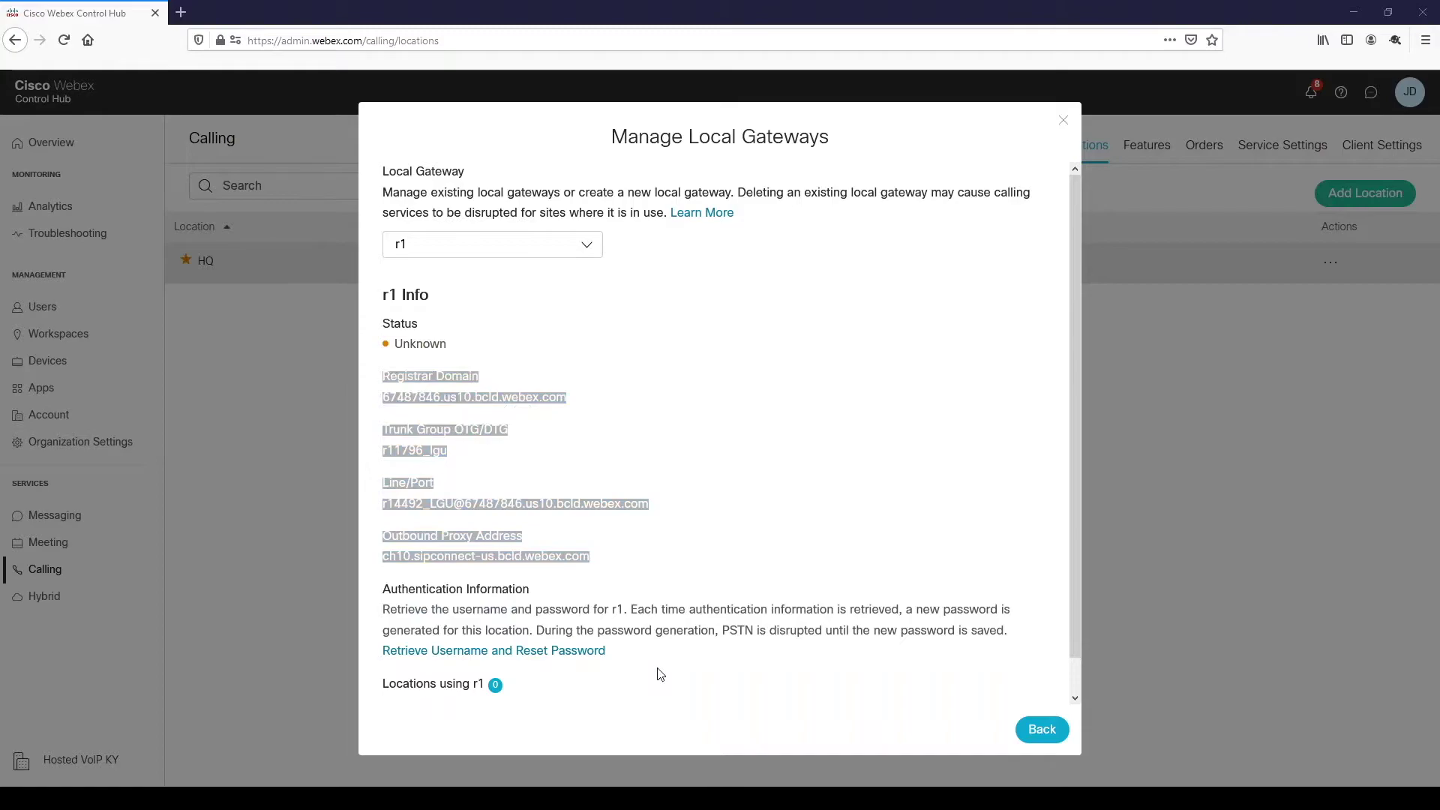
{"action": "left_click", "coordinate": [660, 674]}
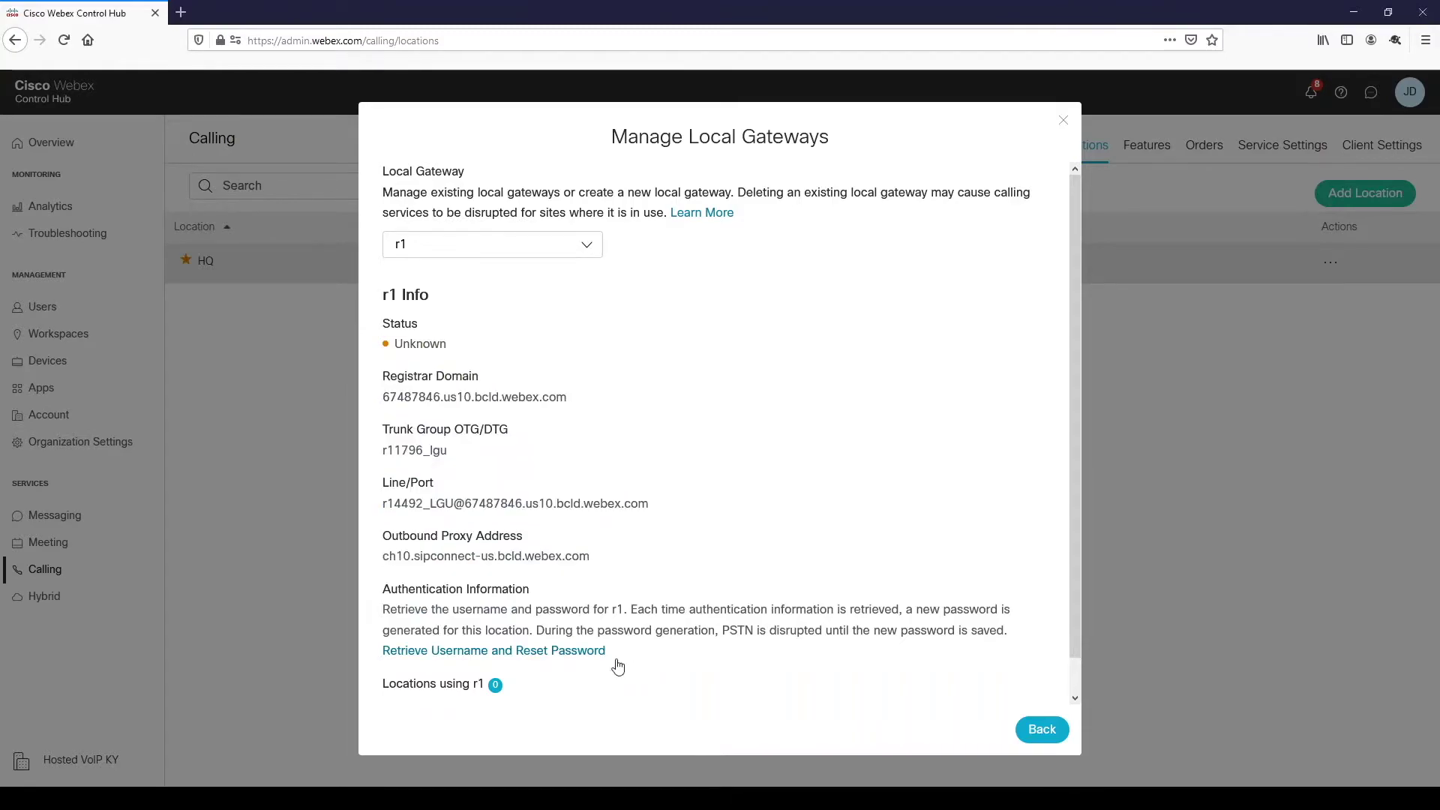
Retrieve r1's username and a reset password, copy them, and return to HQ's PSTN connection
{"action": "left_click", "coordinate": [528, 651]}
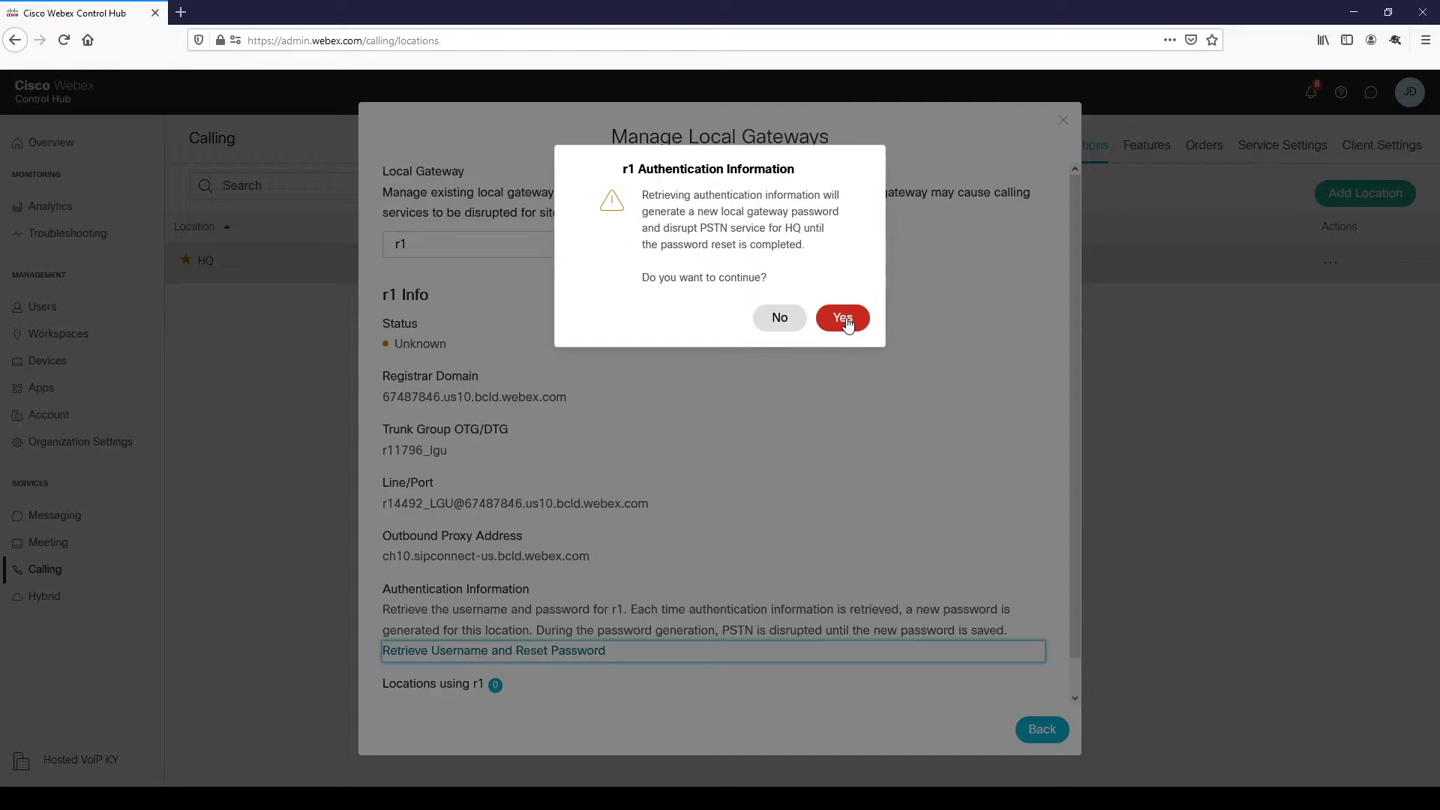
{"action": "left_click", "coordinate": [844, 319]}
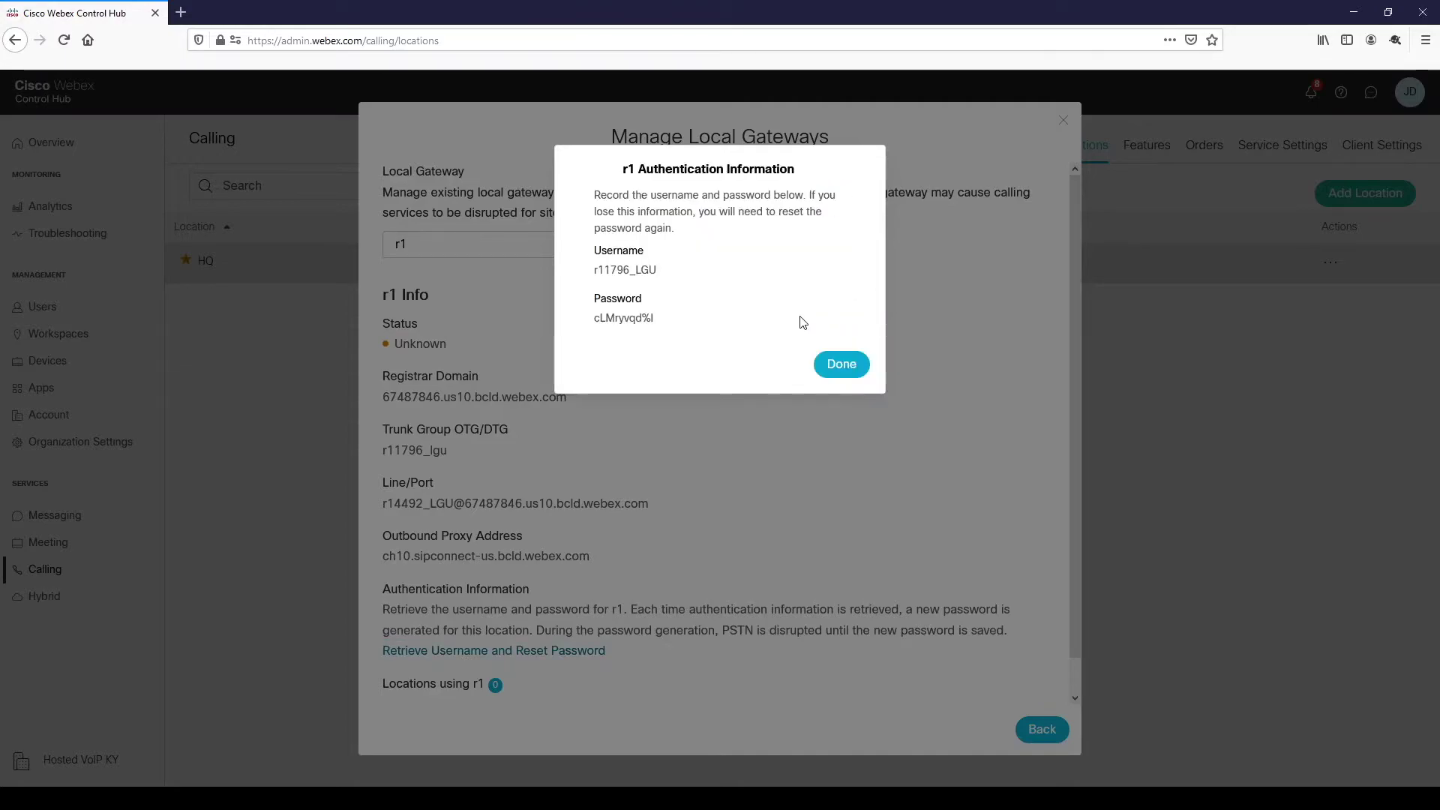
{"action": "left_click_drag", "start_coordinate": [594, 248], "coordinate": [652, 321]}
{"action": "left_click", "coordinate": [688, 217]}
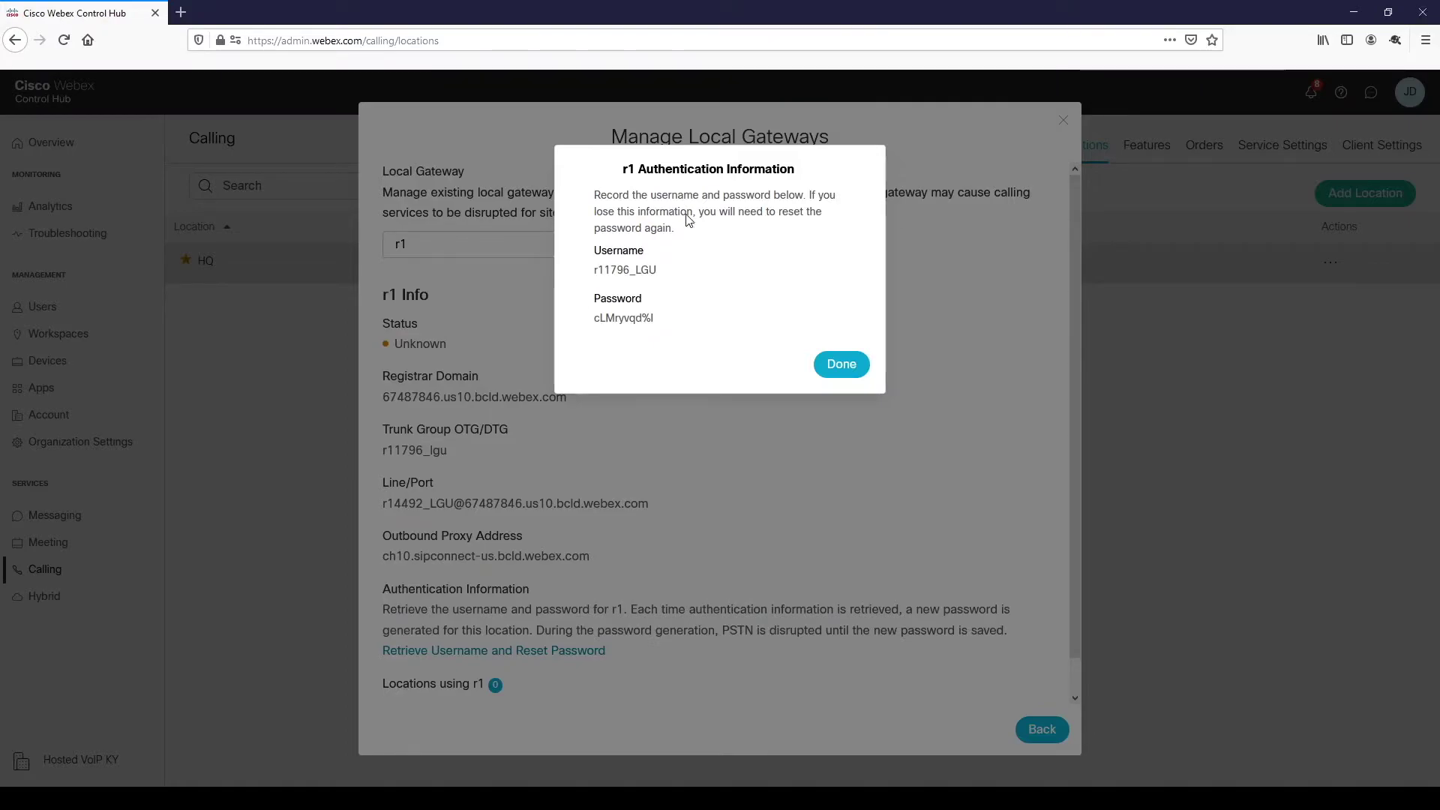
{"action": "left_click", "coordinate": [831, 372]}
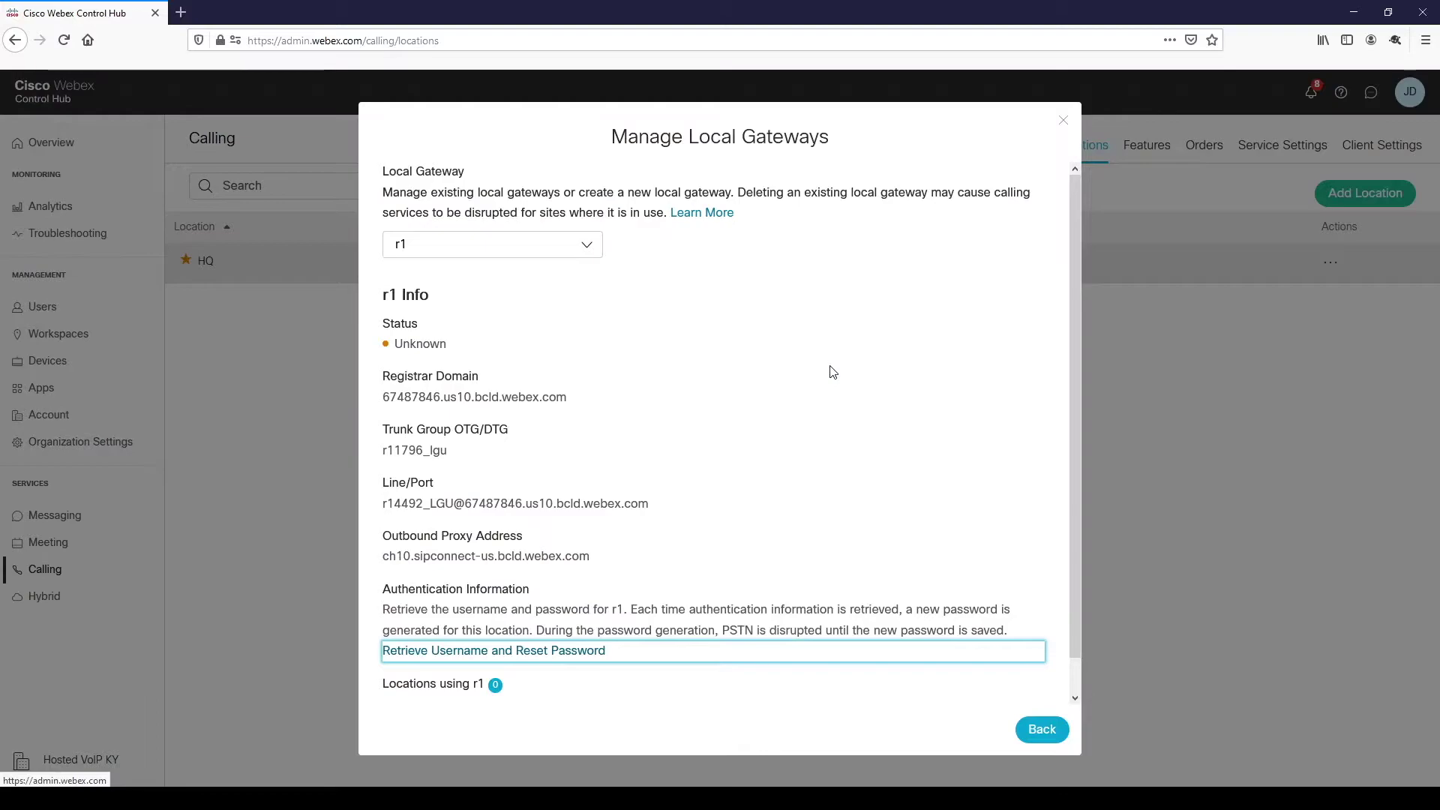
{"action": "scroll", "coordinate": [1046, 690], "scroll_direction": "down", "scroll_amount": 1}
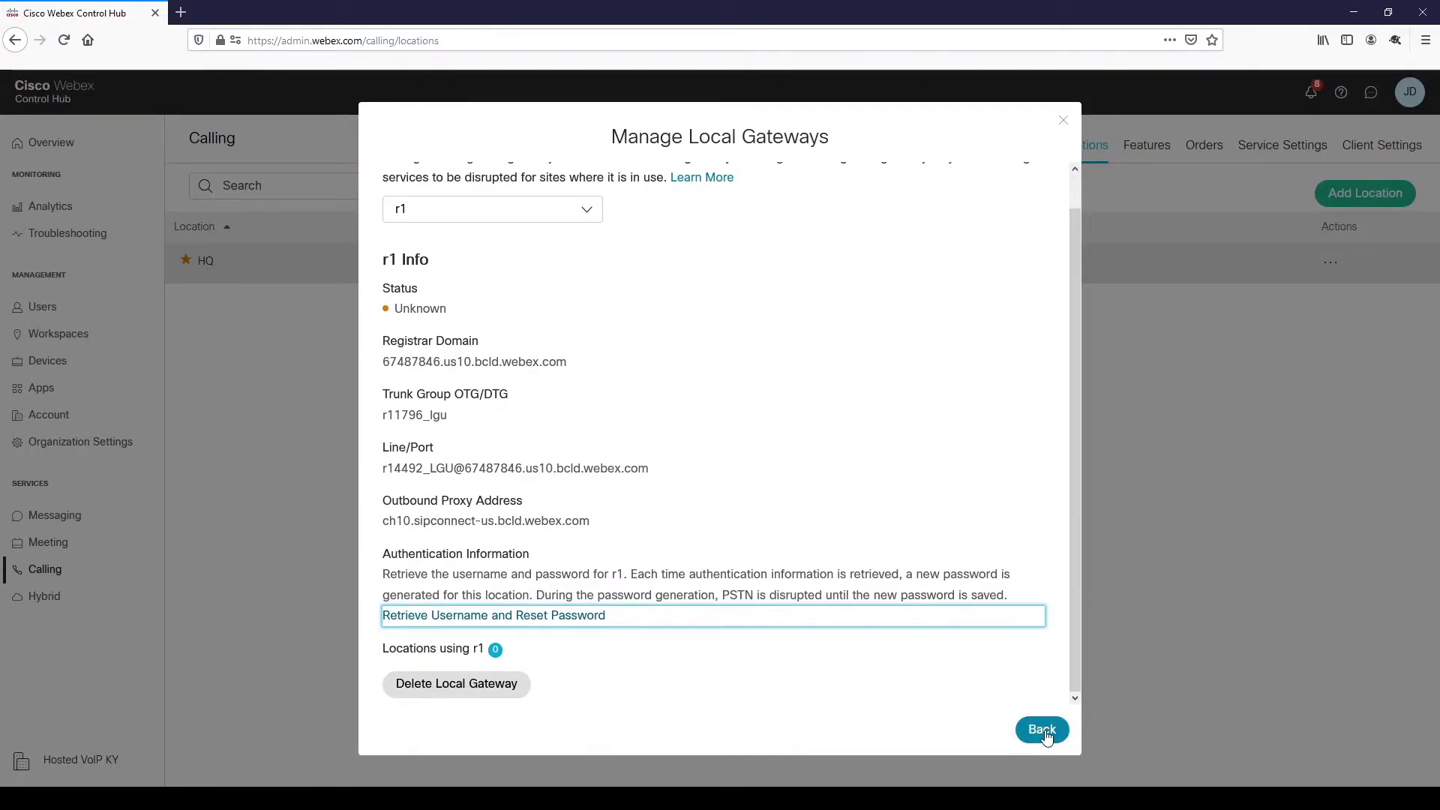
{"action": "left_click", "coordinate": [1041, 730]}
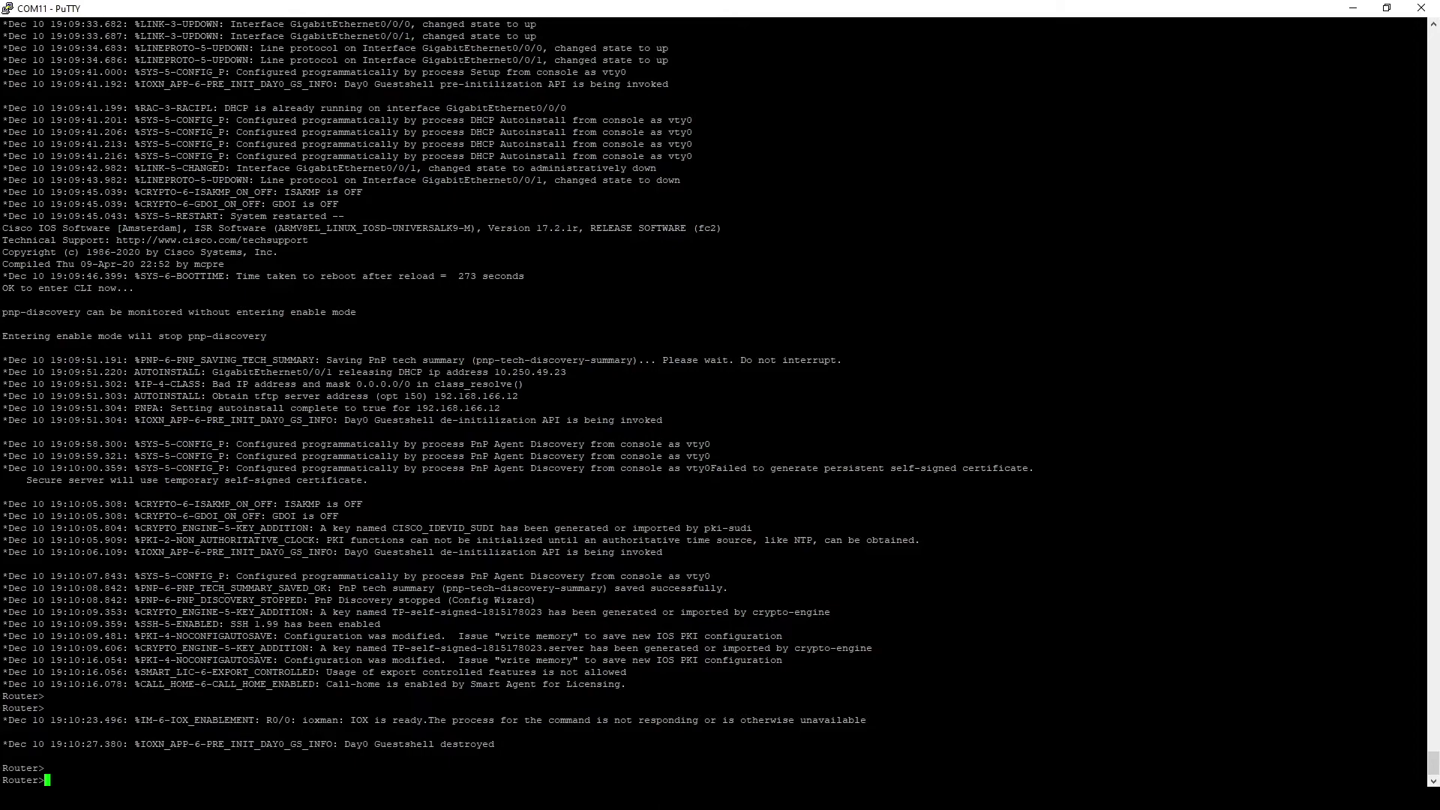
Paste r1's base config: hostname, logging, clock, DNS, SSH, NTP, interfaces and static routes
{"action": "key", "text": "shift+Insert"}
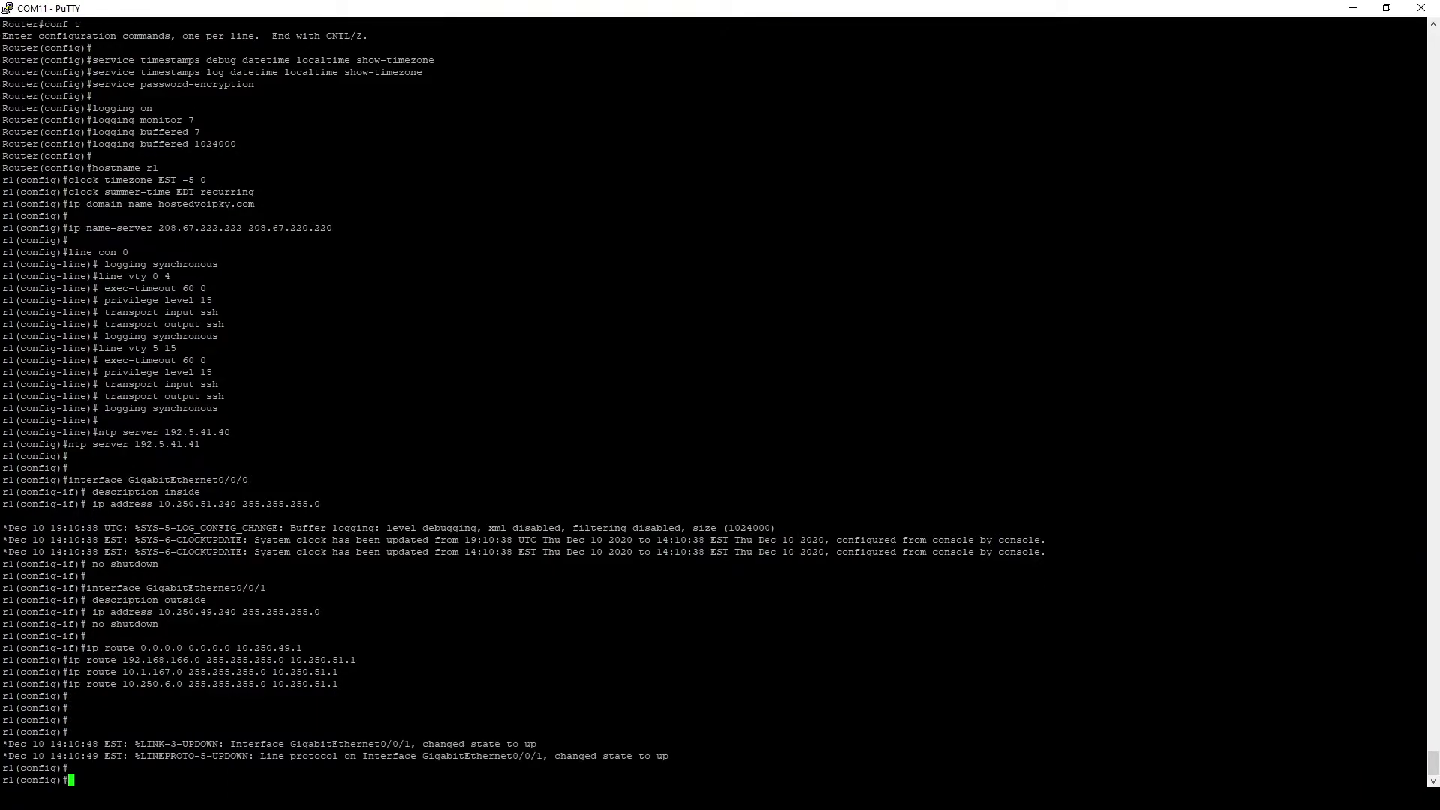
{"action": "key", "text": "Return"}
{"action": "key", "text": "Return"}
{"action": "key", "text": "Return"}
{"action": "key", "text": "Return"}
{"action": "key", "text": "Return"}
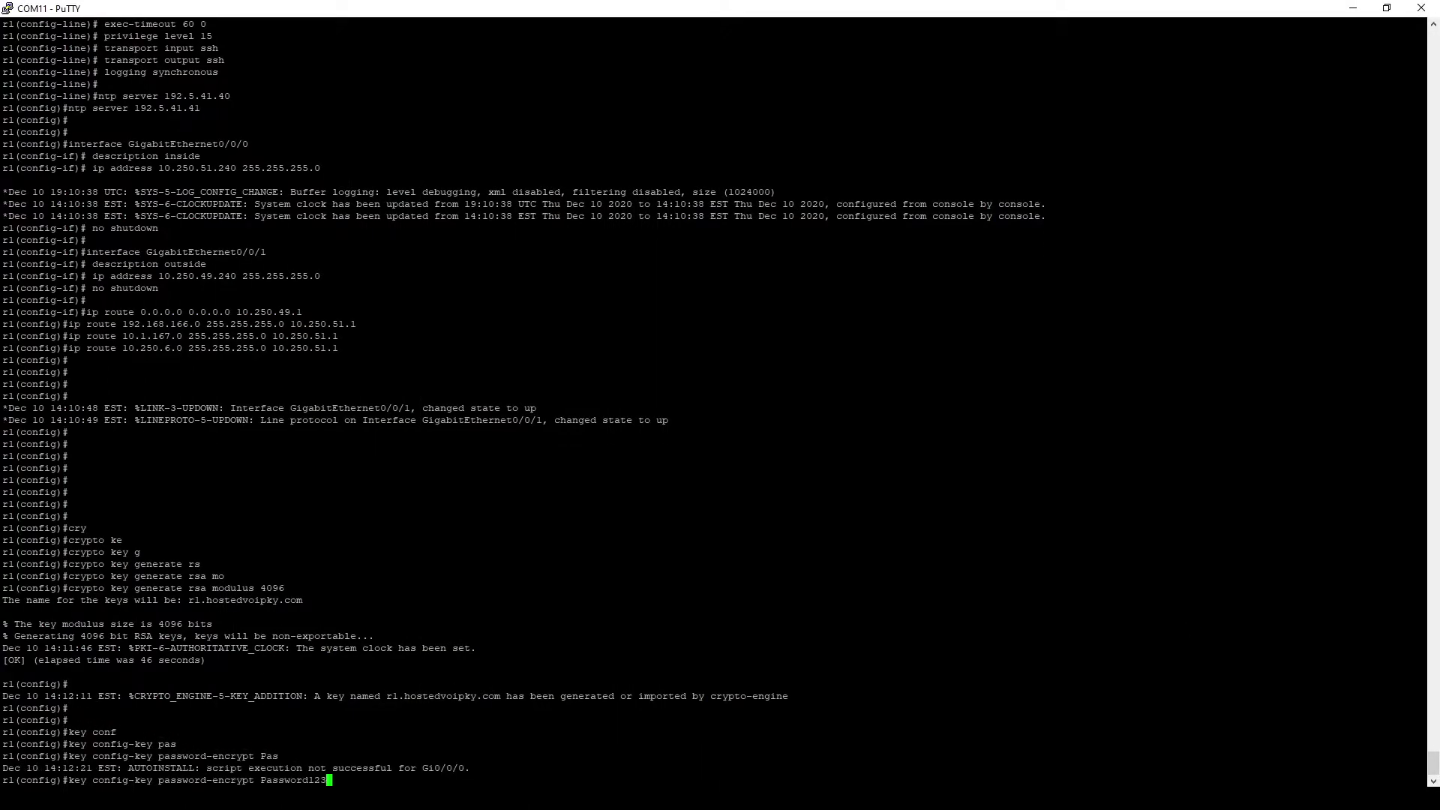
Enable AES password encryption and create a privilege-15 admin user
{"action": "type", "text": "encryption aes"}
{"action": "key", "text": "Return"}
{"action": "type", "text": "username admin privilege 15 secret 0 password"}
{"action": "key", "text": "Return"}
{"action": "key", "text": "Return"}
{"action": "key", "text": "Return"}
Create trustpoint dummyTp with CRL revocation checking
{"action": "type", "text": "cryp"}
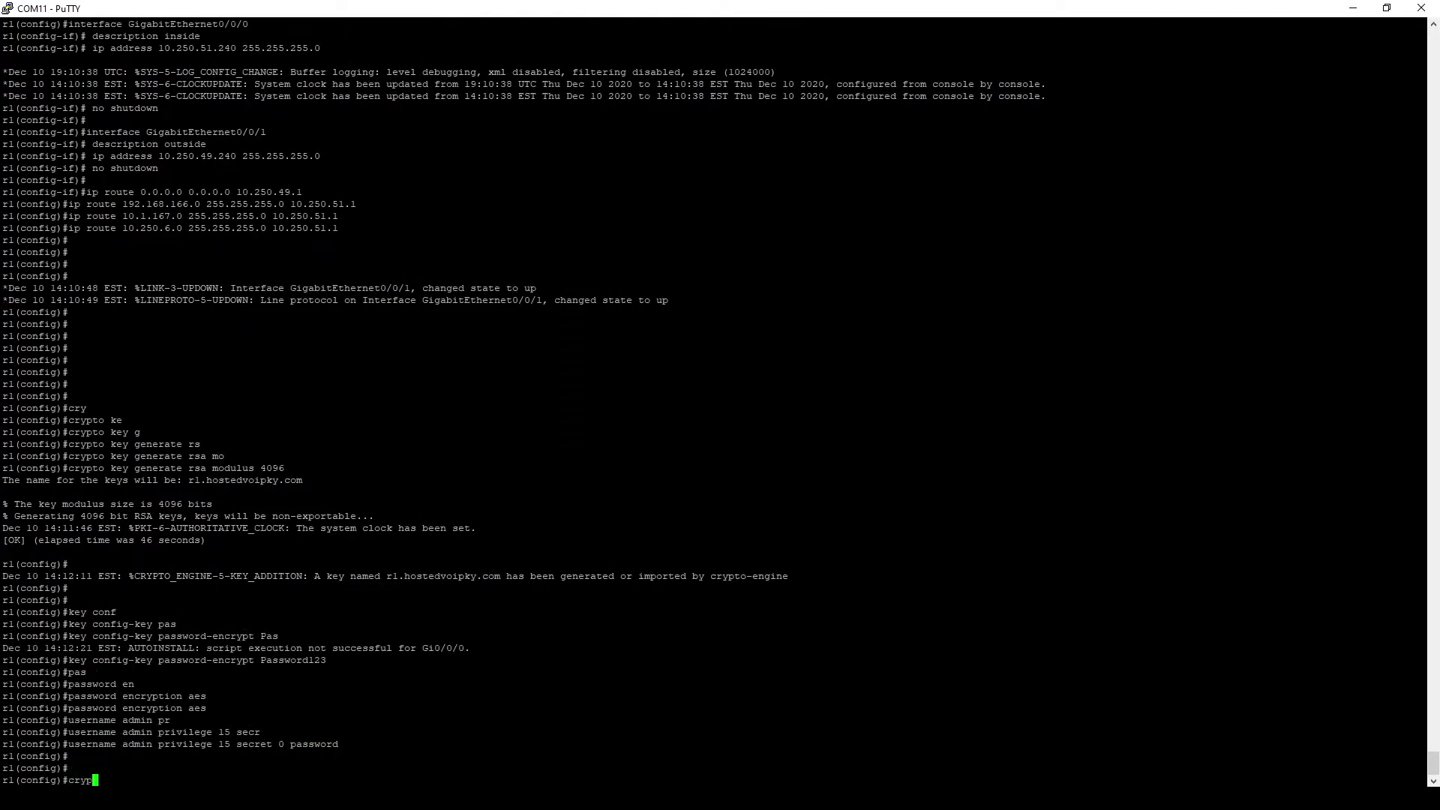
{"action": "type", "text": "to pki tru"}
{"action": "key", "text": "Return"}
{"action": "type", "text": "crypto pki trustpoi"}
{"action": "key", "text": "Return"}
{"action": "type", "text": "crypto pki trustpoint dummyTp"}
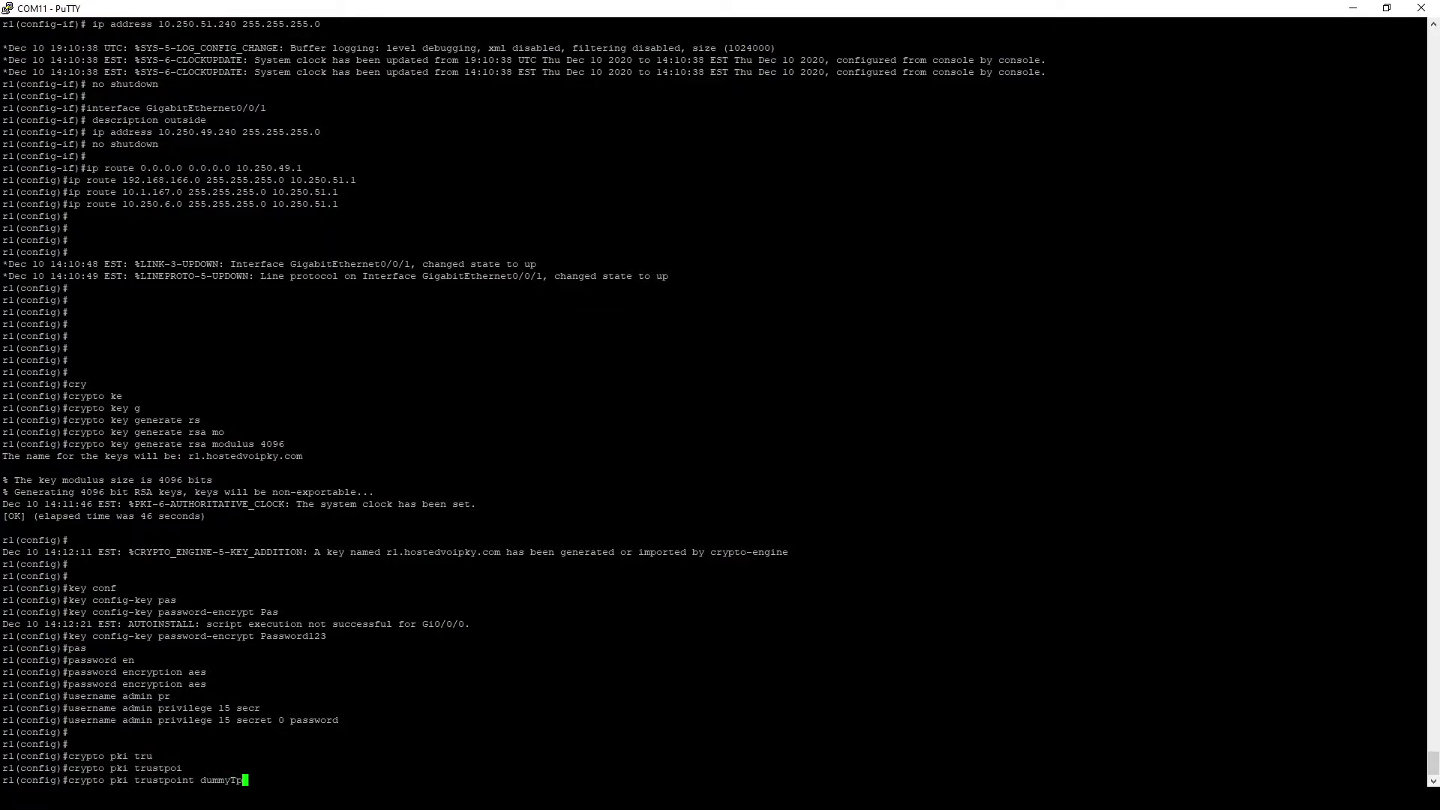
{"action": "key", "text": "Return"}
{"action": "type", "text": "revo"}
{"action": "key", "text": "Return"}
{"action": "type", "text": "revocation-check crl"}
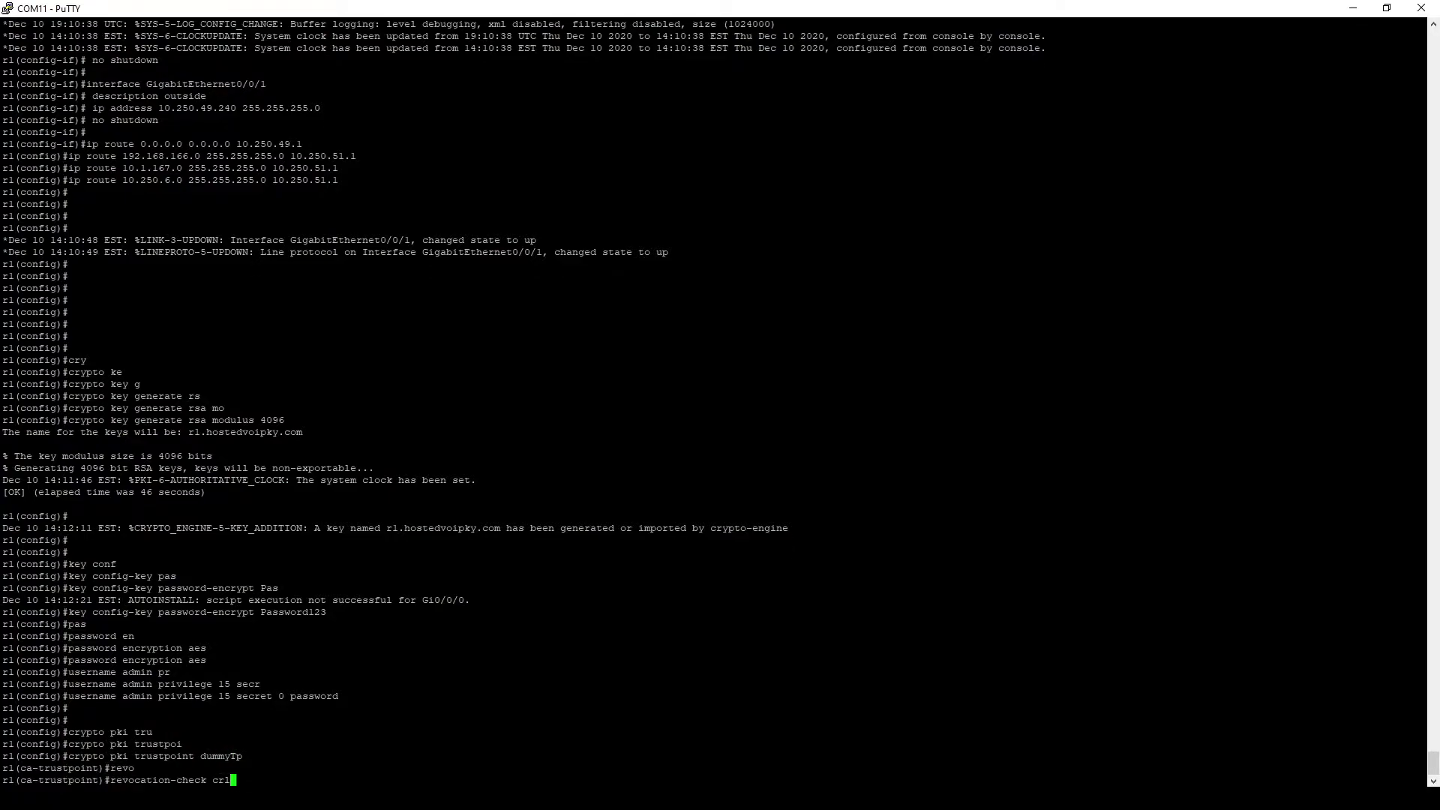
{"action": "key", "text": "Return"}
{"action": "type", "text": "exit"}
Under sip-ua, make dummyTp the default signaling trustpoint with CN/SAN server validation
{"action": "key", "text": "Return"}
{"action": "type", "text": "sip-ua"}
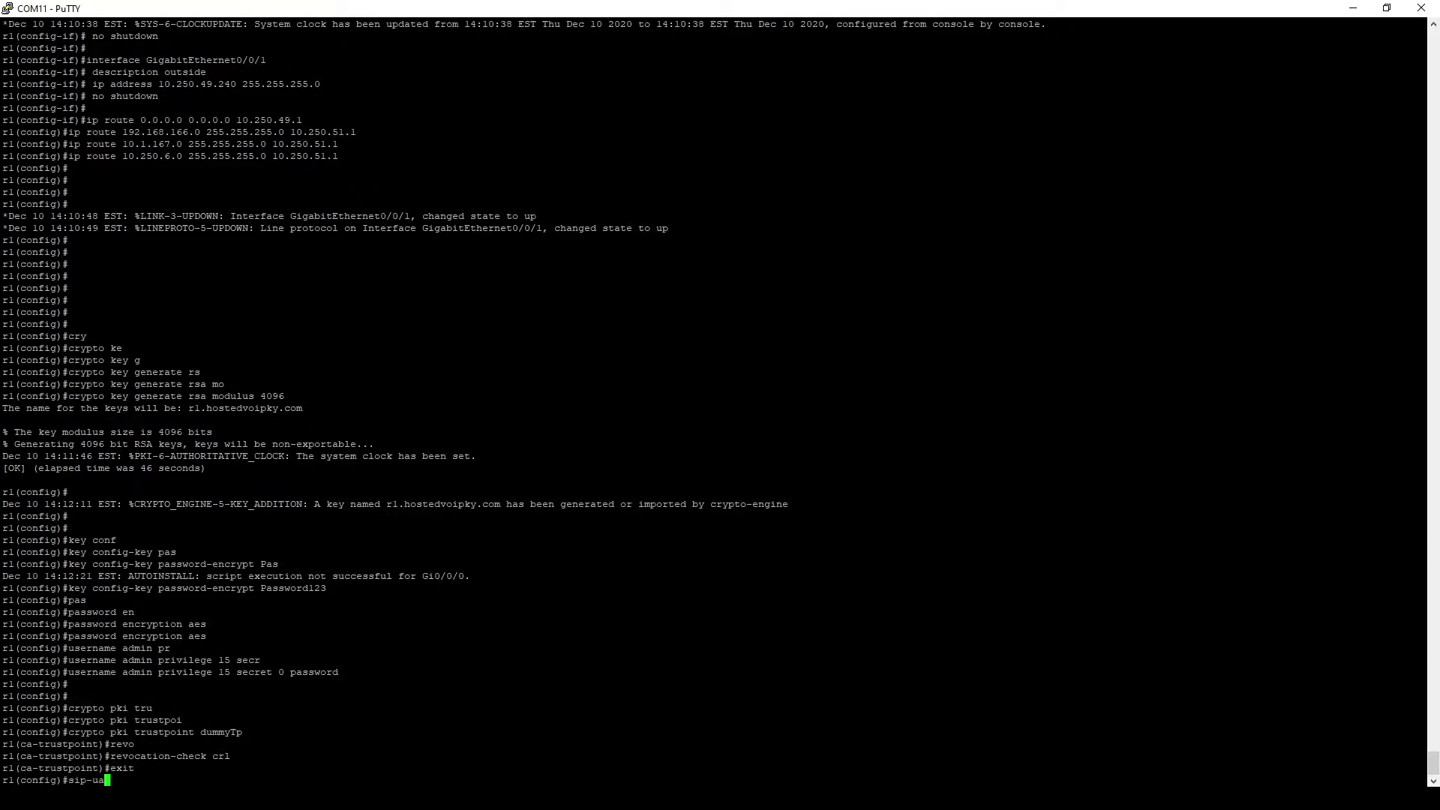
{"action": "key", "text": "Return"}
{"action": "type", "text": "cry"}
{"action": "key", "text": "Return"}
{"action": "type", "text": "crypto sign"}
{"action": "key", "text": "Return"}
{"action": "type", "text": "crypto signaling def r1(config-sip-ua)#crypto signaling default tr r1(config-sip-ua)#crypto signaling default trustpoint dummyTp "}
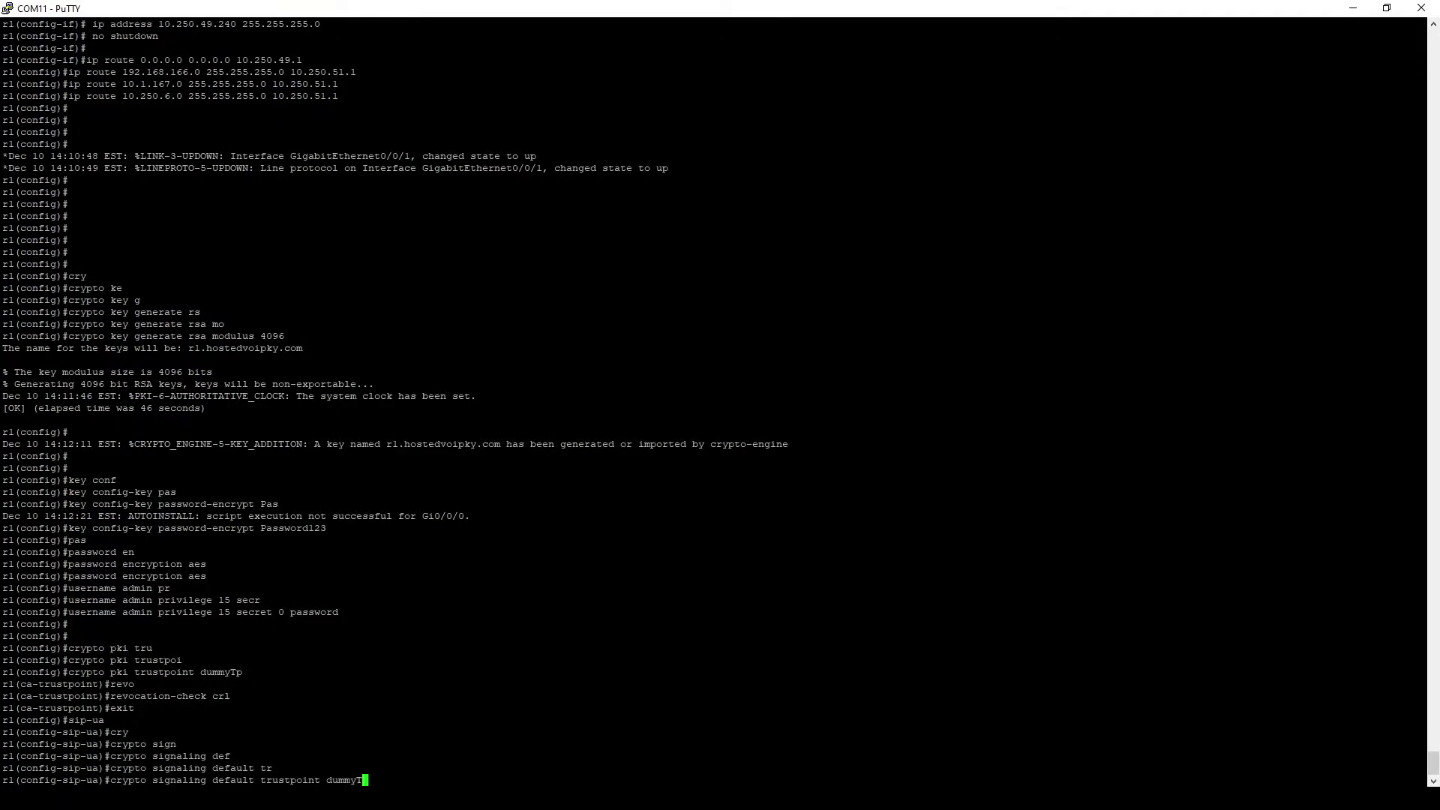
{"action": "type", "text": "cn-sa"}
{"action": "key", "text": "Tab"}
{"action": "type", "text": "server"}
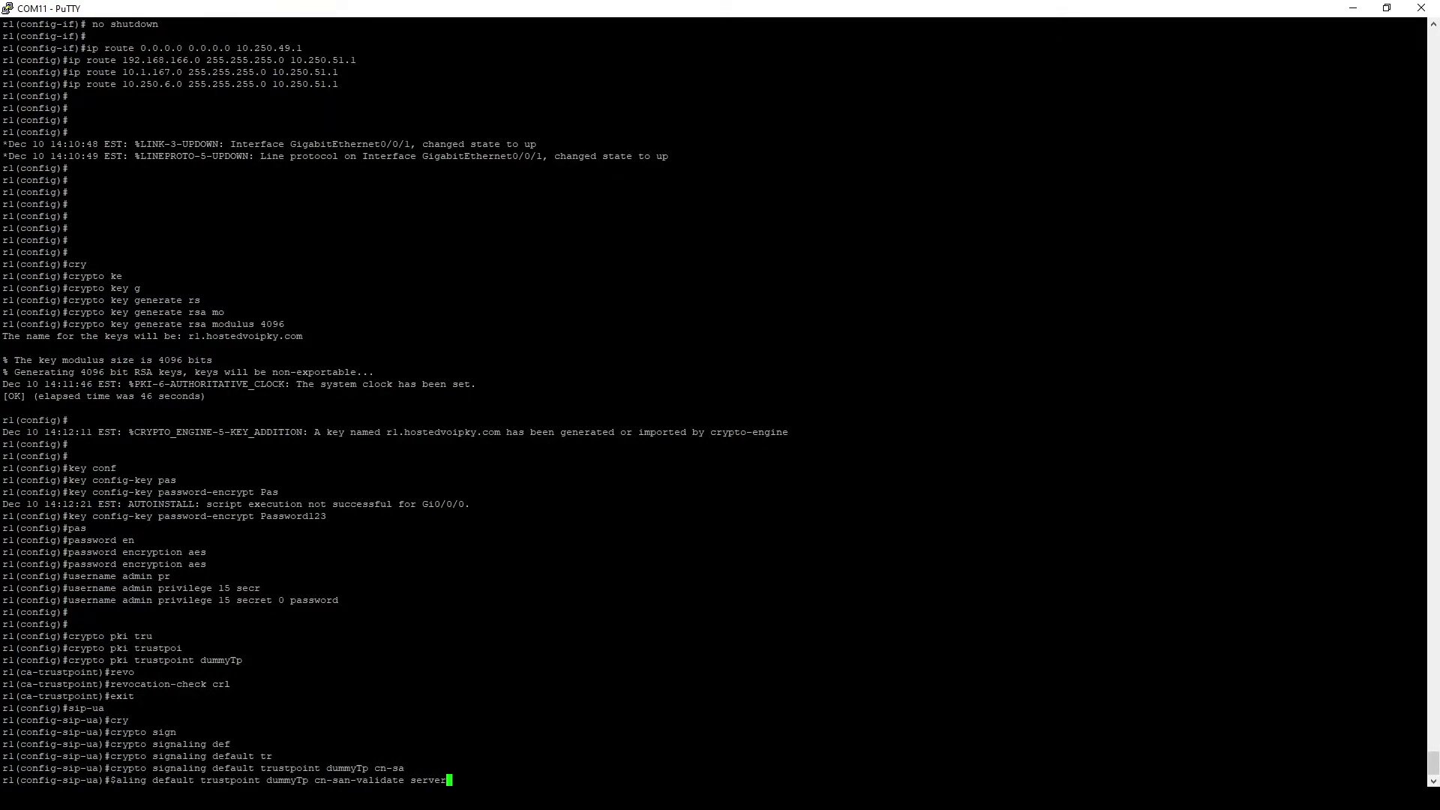
{"action": "key", "text": "Return"}
Set SIP transport to TCP TLS v1.2 and exit configuration mode
{"action": "type", "text": "transport tcp tls v1."}
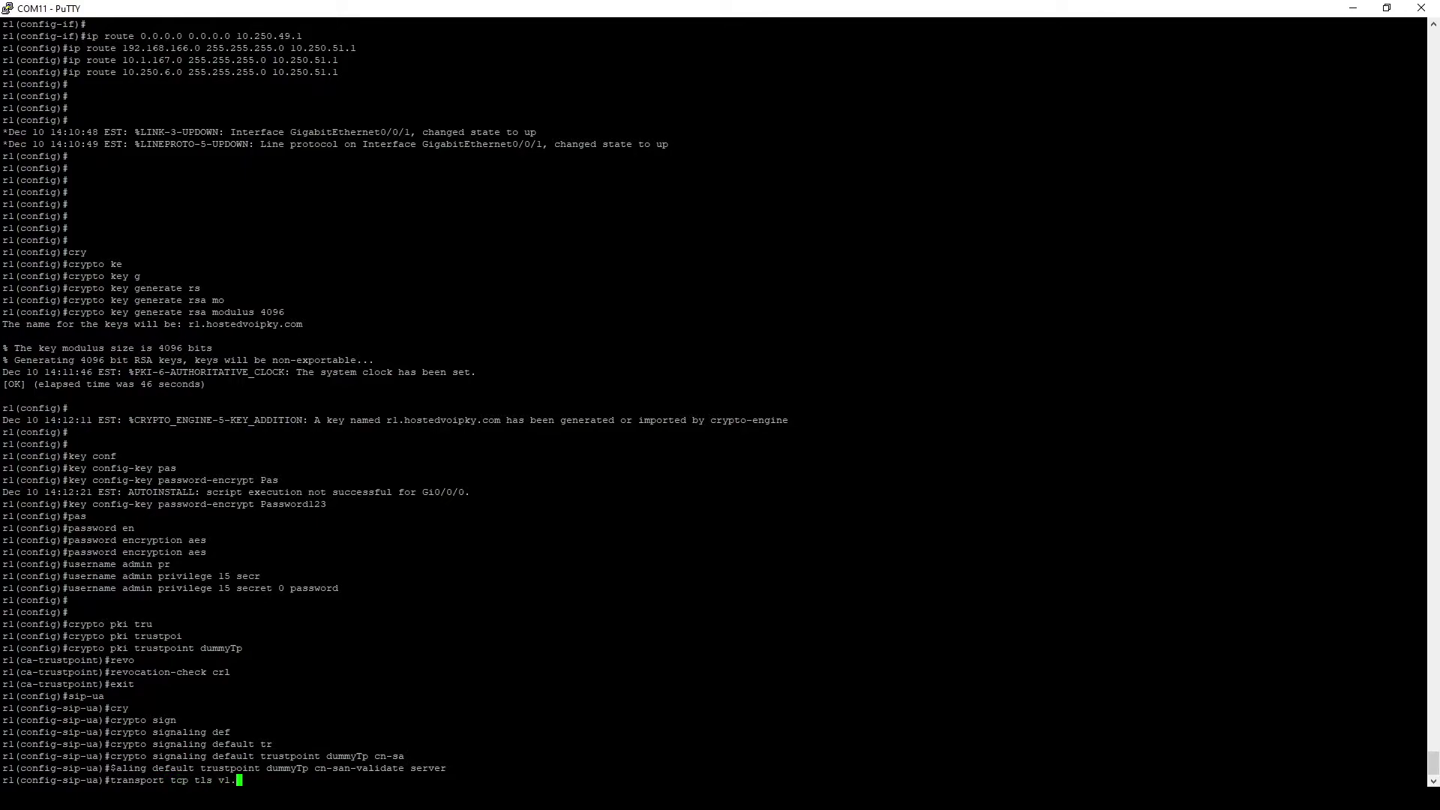
{"action": "key", "text": "Tab"}
{"action": "type", "text": "2"}
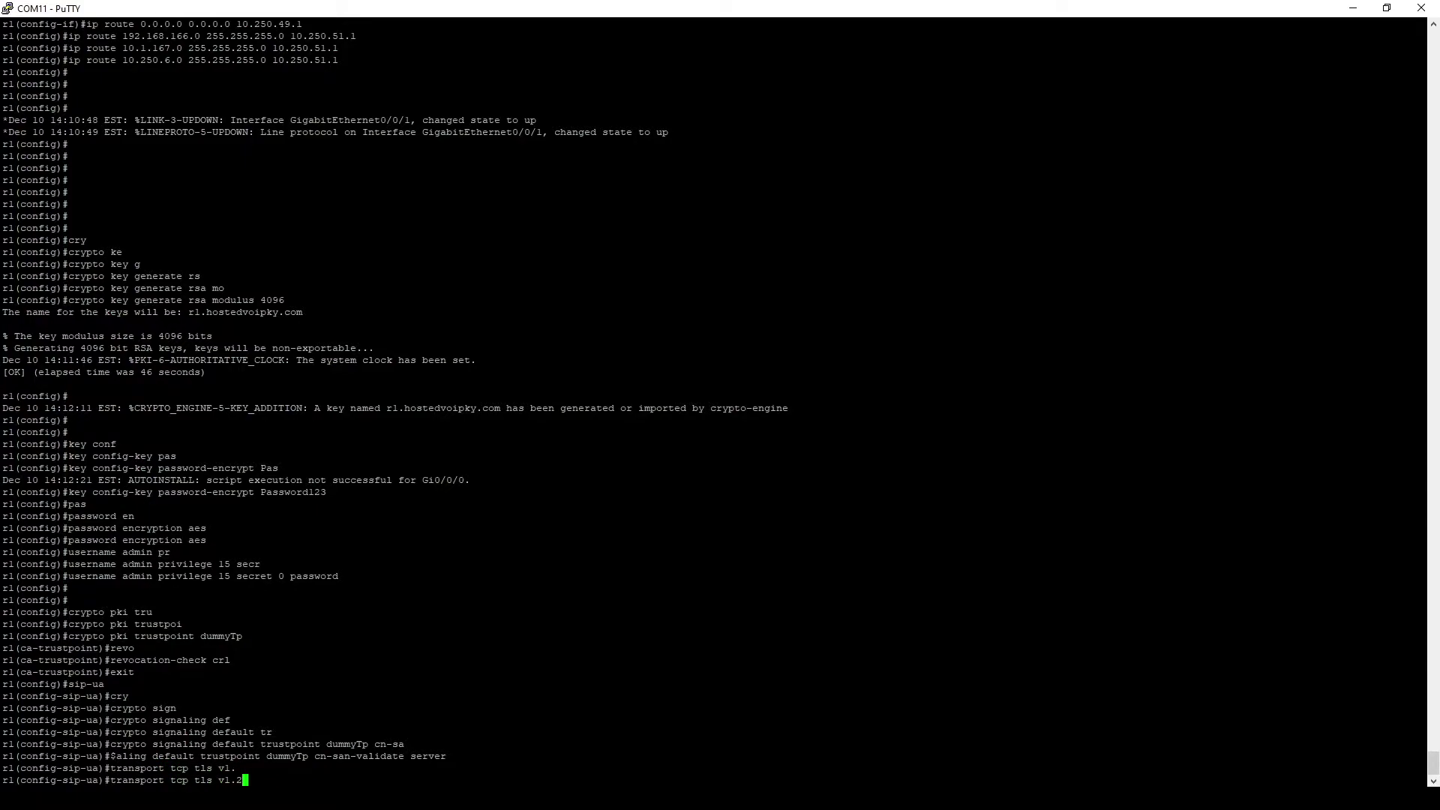
{"action": "key", "text": "Return"}
{"action": "type", "text": "end"}
{"action": "key", "text": "Return"}
{"action": "key", "text": "Return"}
{"action": "key", "text": "Return"}
{"action": "key", "text": "Return"}
{"action": "key", "text": "Return"}
{"action": "key", "text": "Return"}
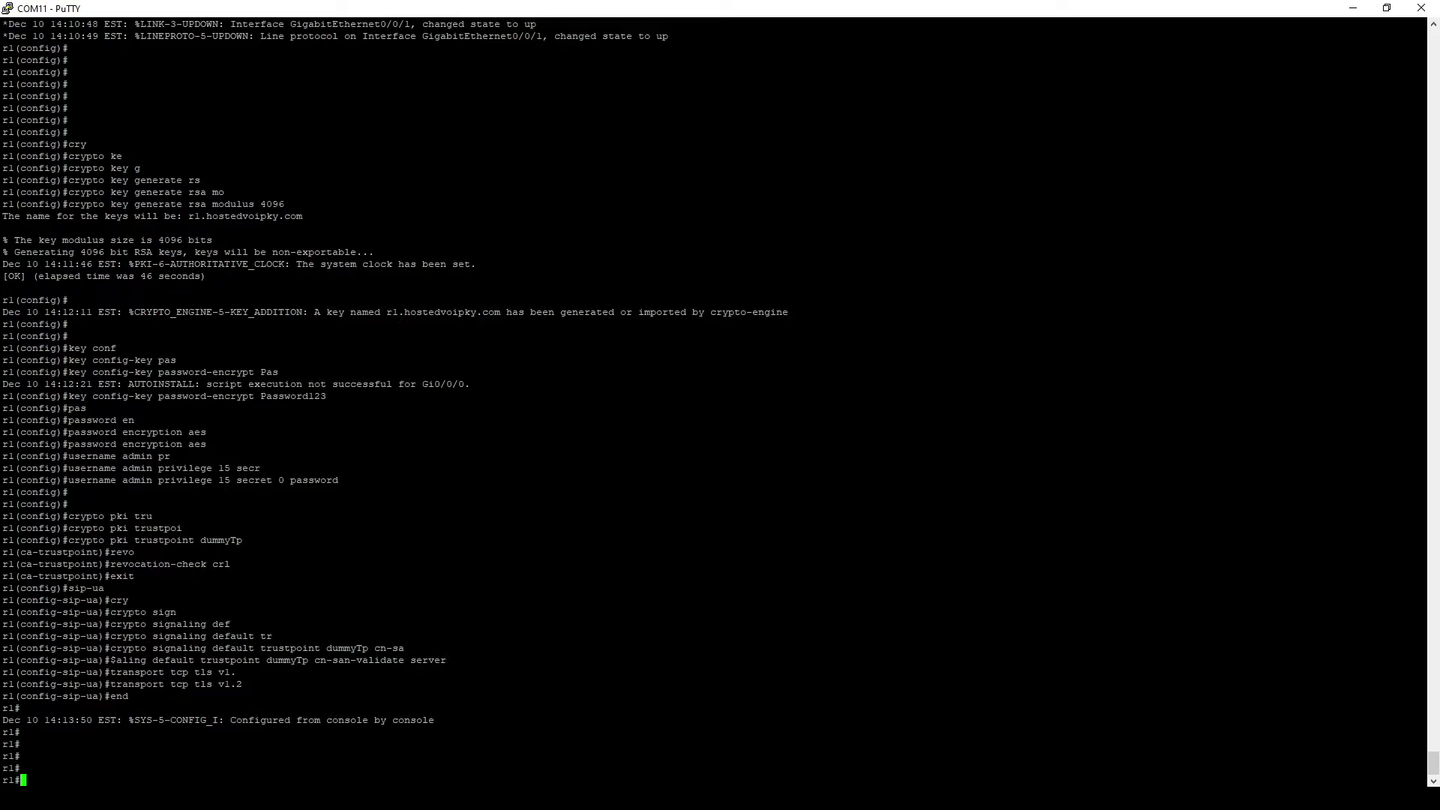
Check the trustpool for DigiCert certificates before importing
{"action": "type", "text": "show crypto pki trustpool | i "}
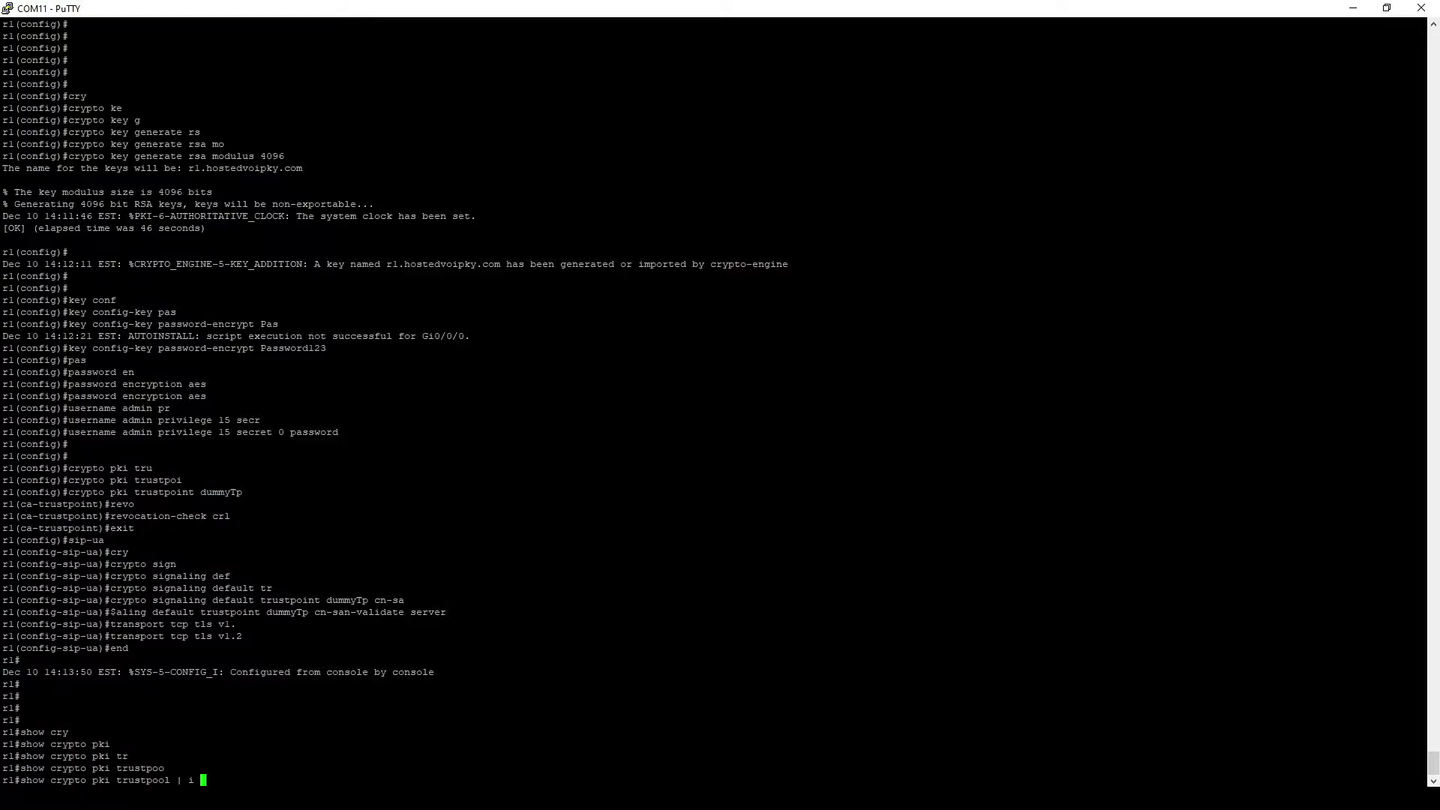
{"action": "type", "text": "DigiCert"}
{"action": "key", "text": "Return"}
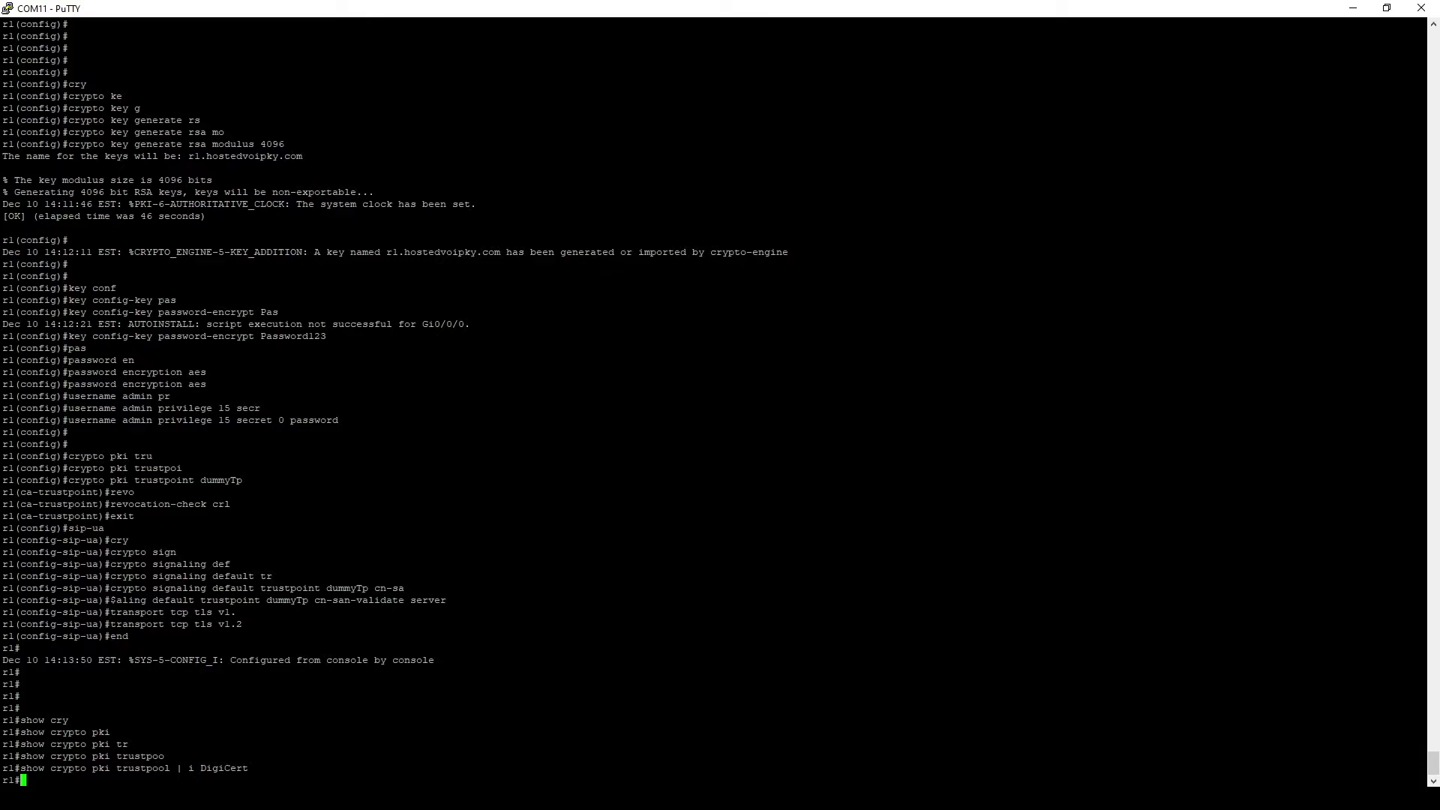
{"action": "key", "text": "Return"}
{"action": "key", "text": "Return"}
{"action": "key", "text": "Return"}
{"action": "type", "text": "conf t"}
{"action": "key", "text": "Return"}
{"action": "type", "text": "cry"}
{"action": "key", "text": "Tab"}
{"action": "type", "text": "pki tru"}
{"action": "key", "text": "Tab"}
{"action": "type", "text": "stpo"}
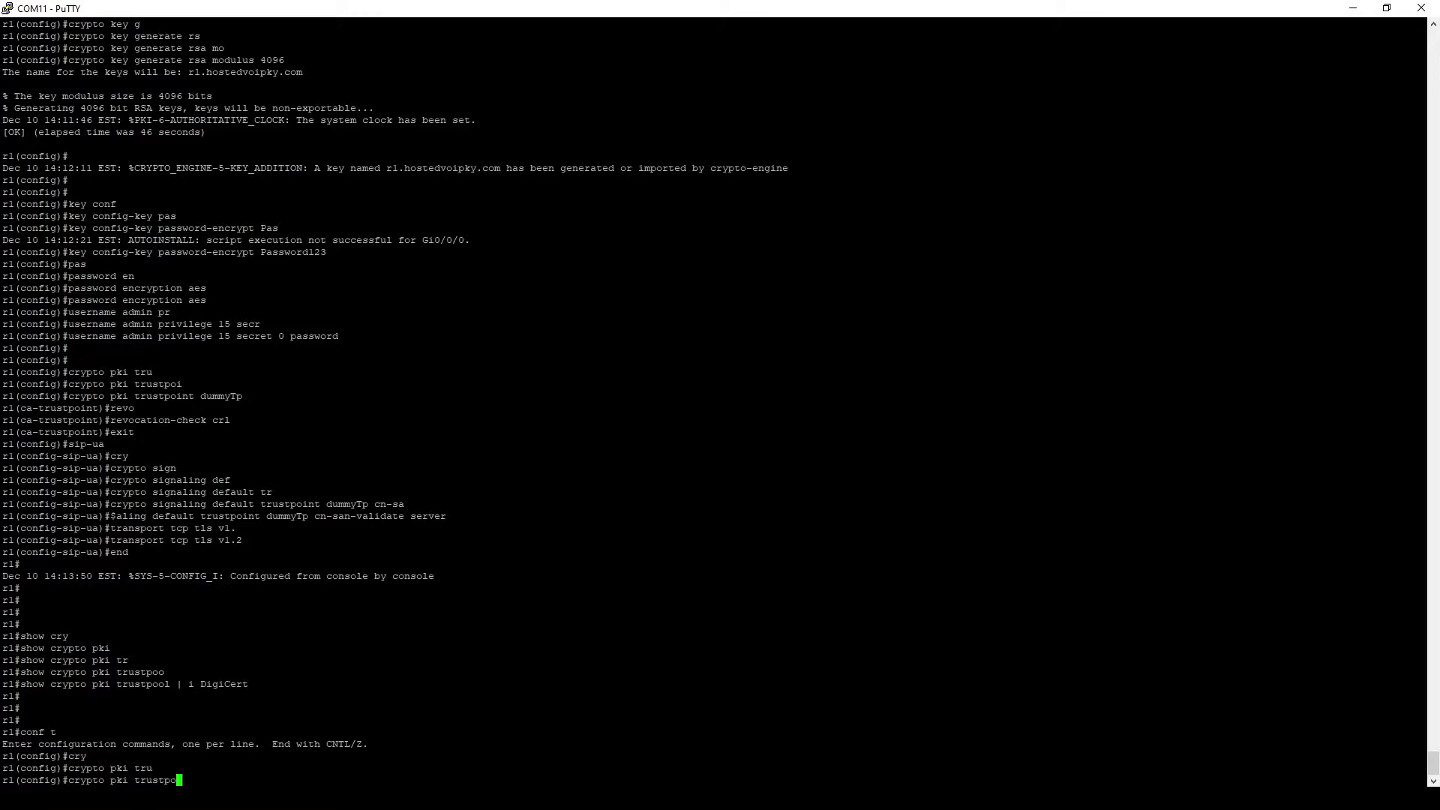
{"action": "type", "text": "o"}
{"action": "key", "text": "Tab"}
{"action": "type", "text": "imp"}
{"action": "key", "text": "Tab"}
{"action": "type", "text": "cl"}
{"action": "key", "text": "Tab"}
{"action": "type", "text": "ur"}
{"action": "key", "text": "Tab"}
{"action": "type", "text": "http:"}
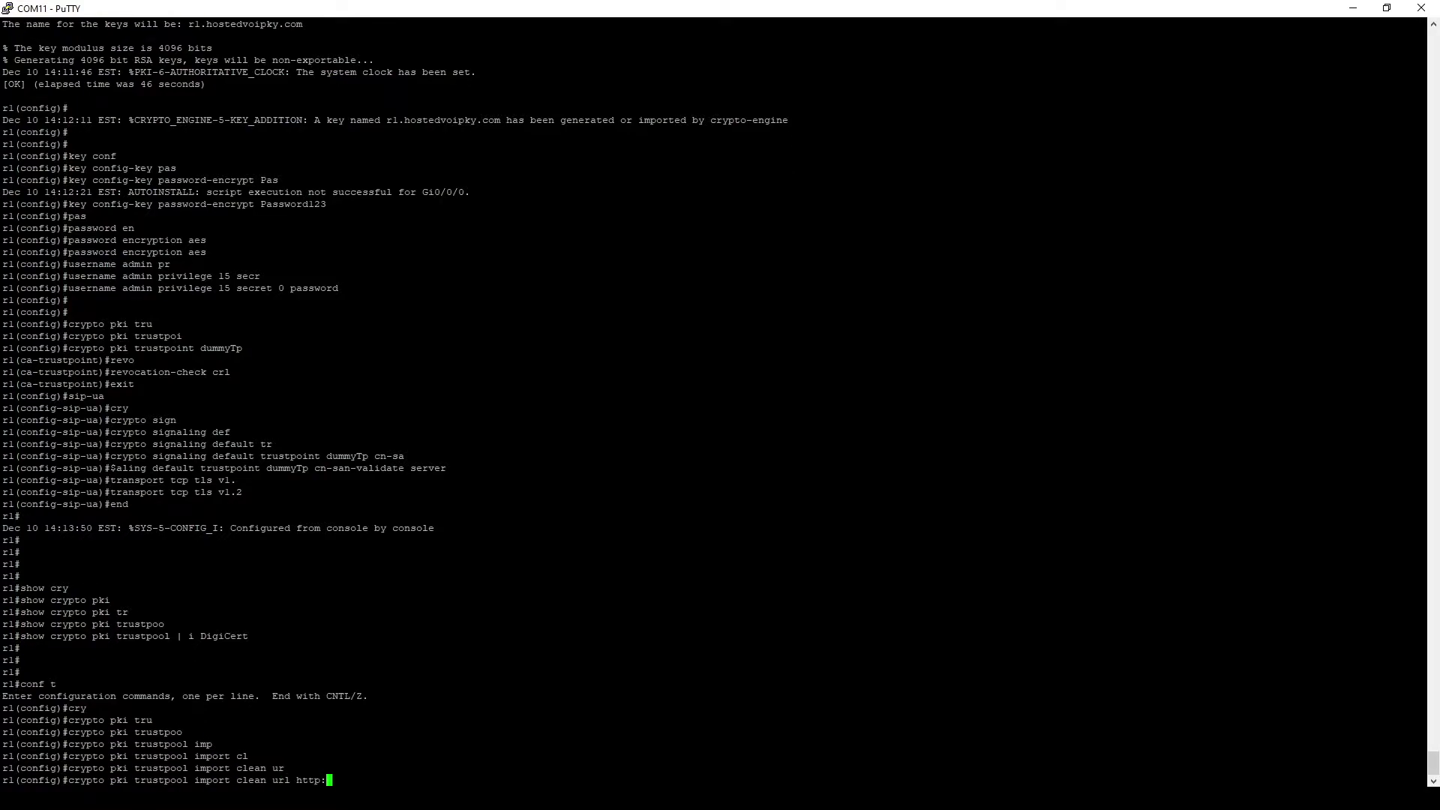
{"action": "type", "text": "//www.cisco.com/security/"}
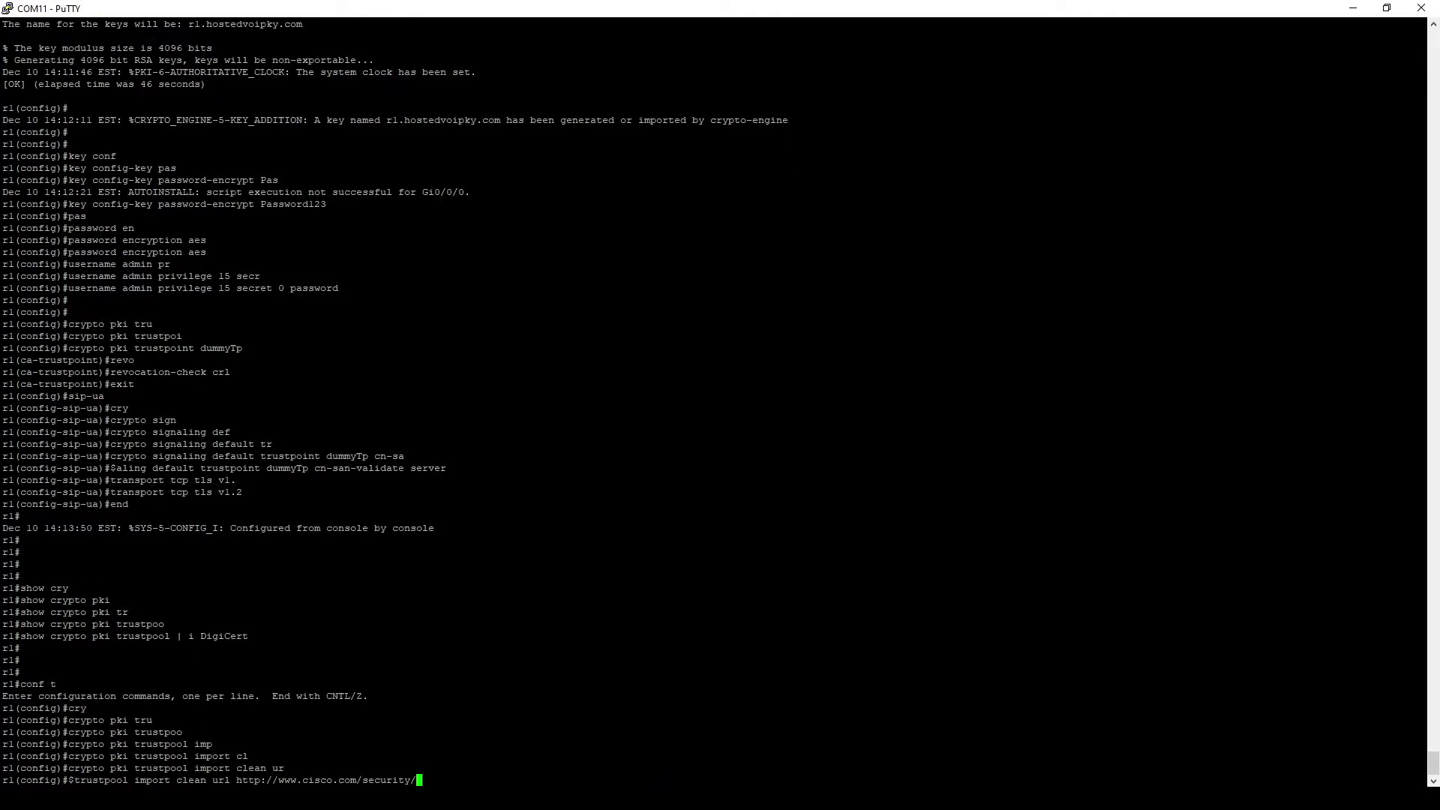
{"action": "type", "text": "pki/trs/ios_core.p7b"}
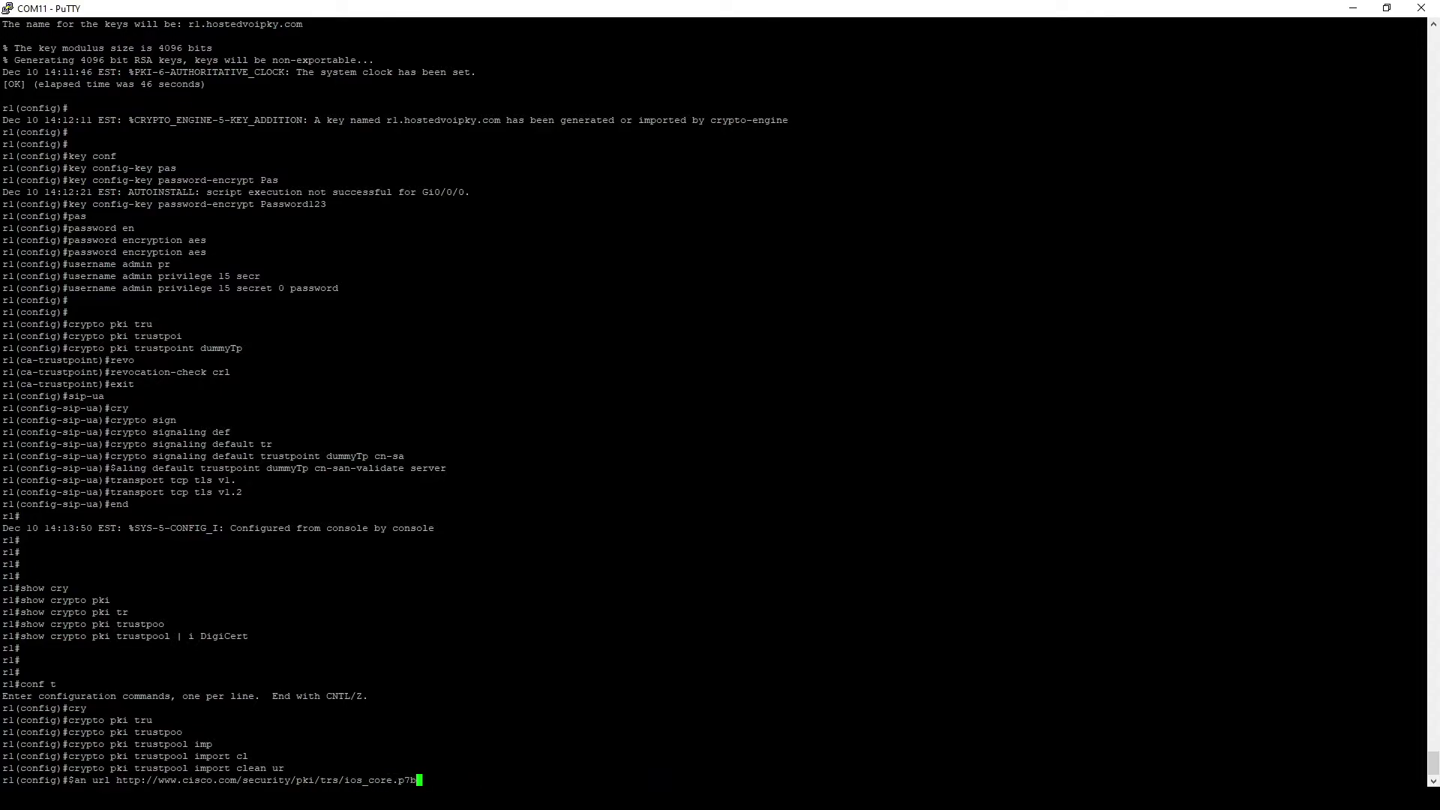
{"action": "key", "text": "Return"}
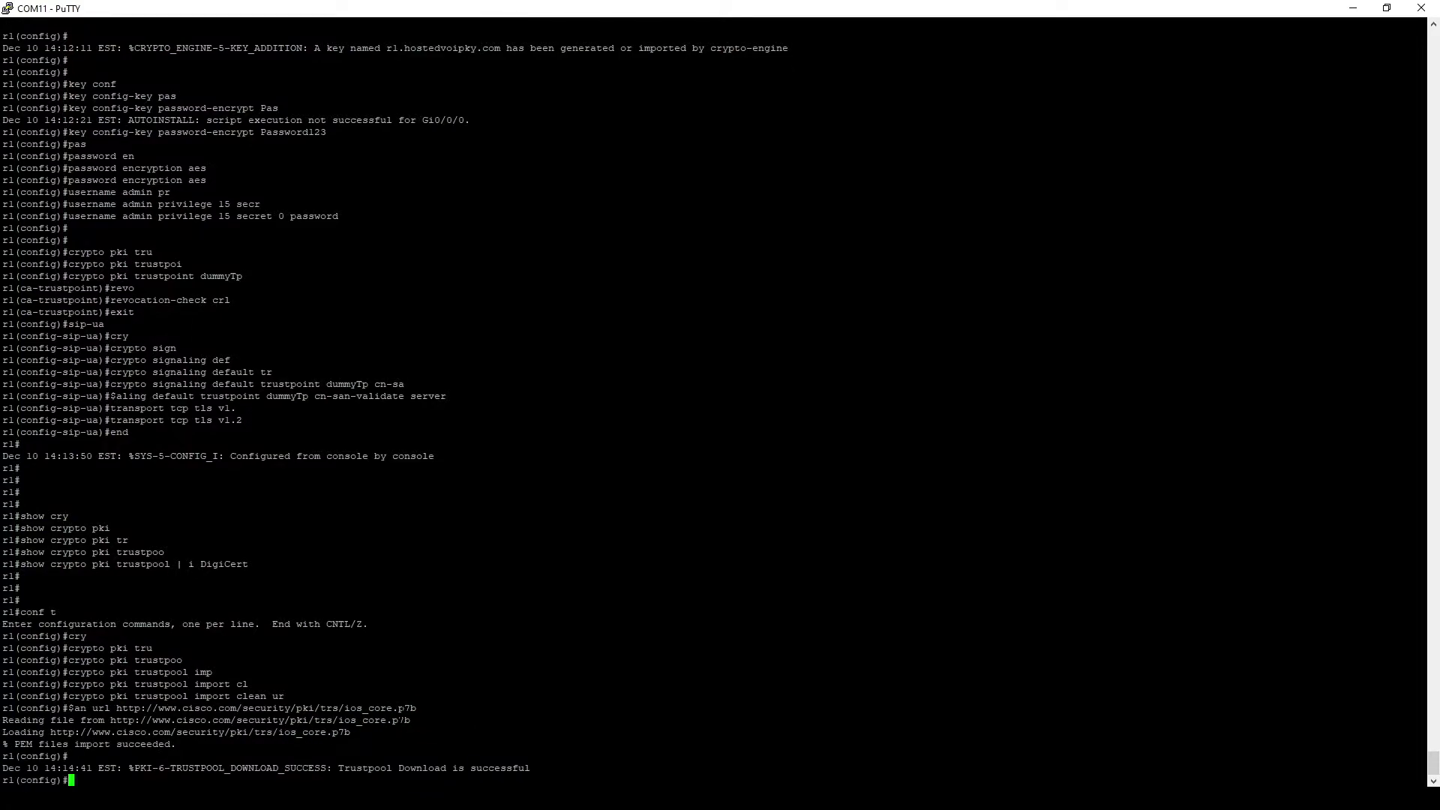
List the trustpool filtered for DigiCert to confirm the import
{"action": "type", "text": "do show crypto pki trustpooo"}
{"action": "key", "text": "BackSpace"}
{"action": "type", "text": "l | i DigiCert"}
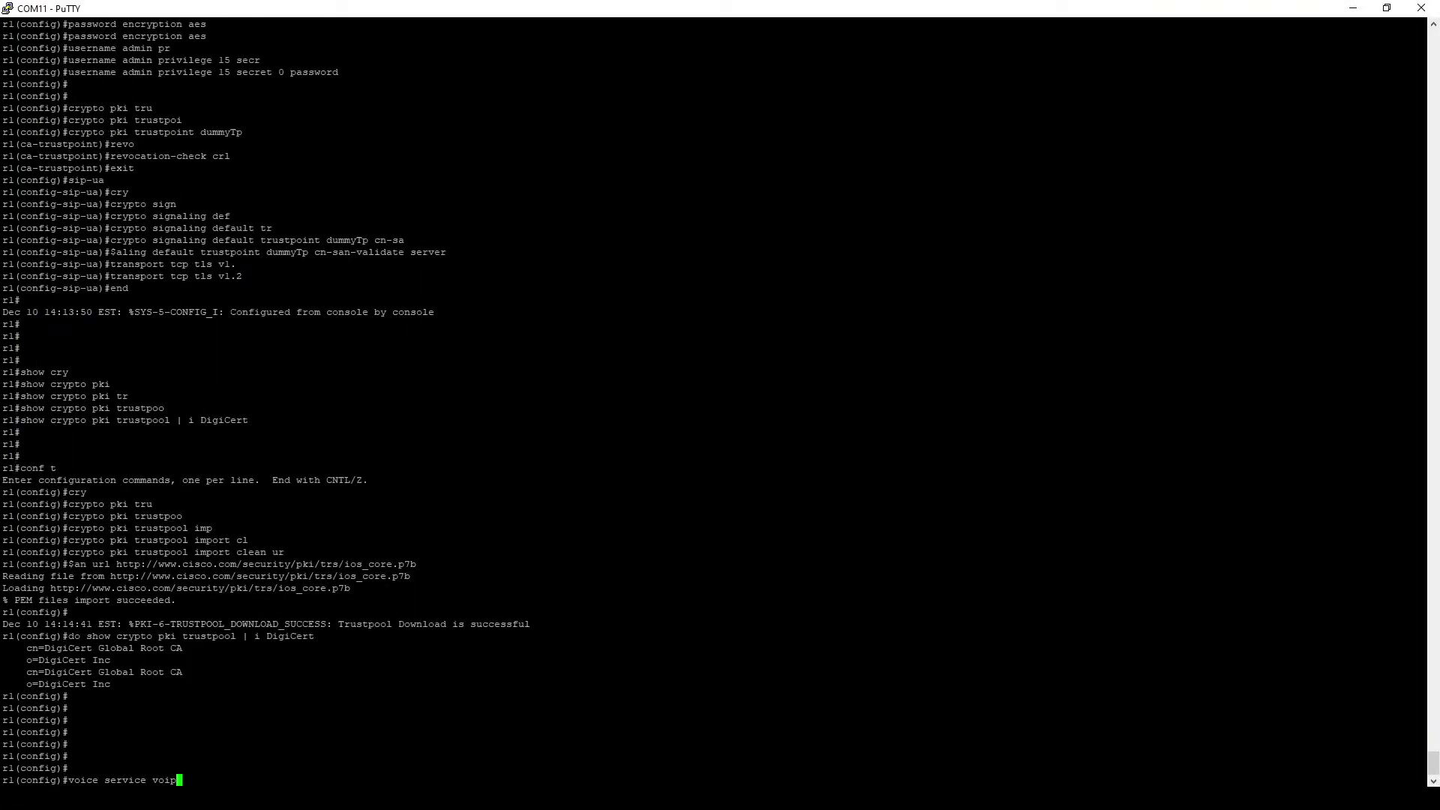
Under voice service voip, add the trusted Webex IPv4 address list
{"action": "key", "text": "Return"}
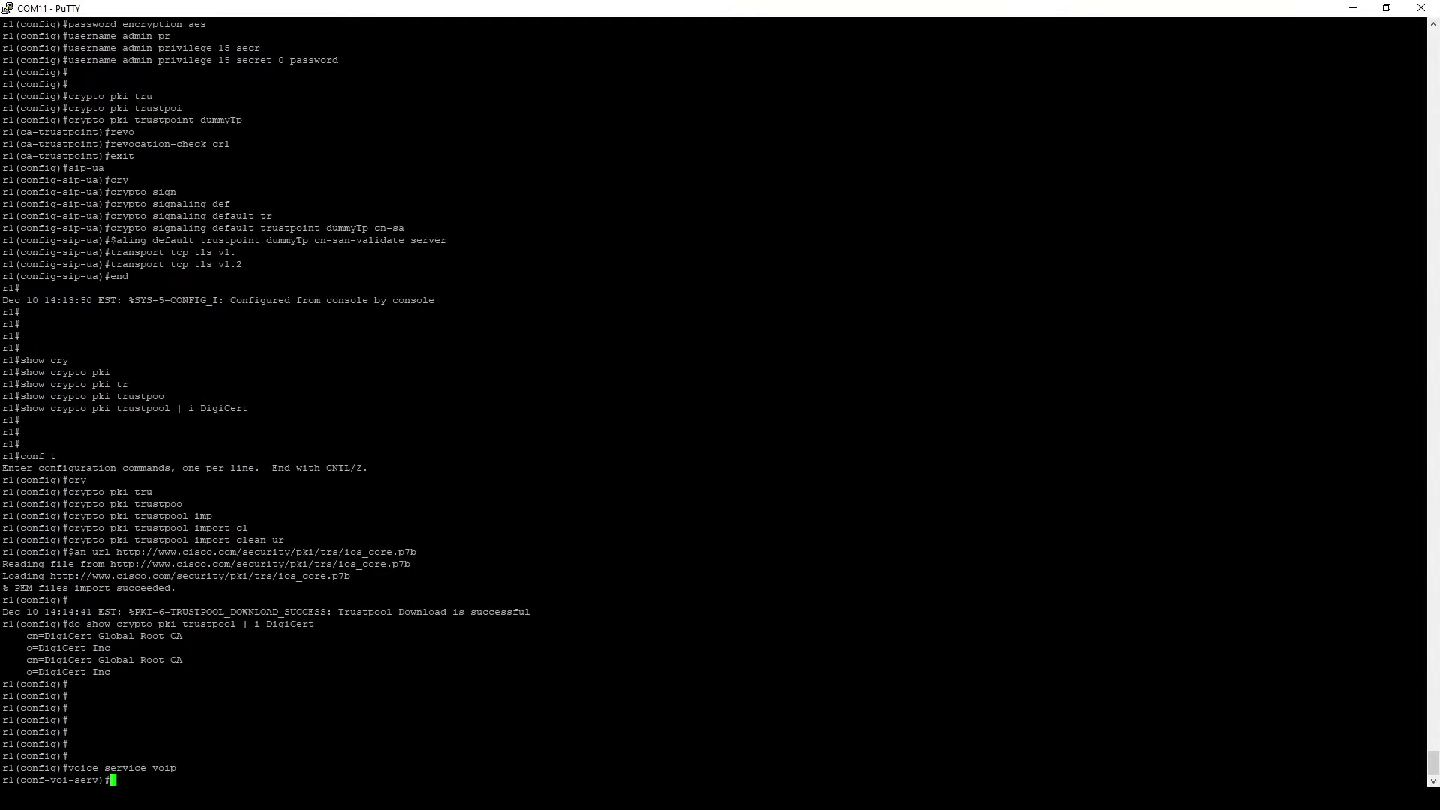
{"action": "type", "text": "ip add"}
{"action": "key", "text": "Tab"}
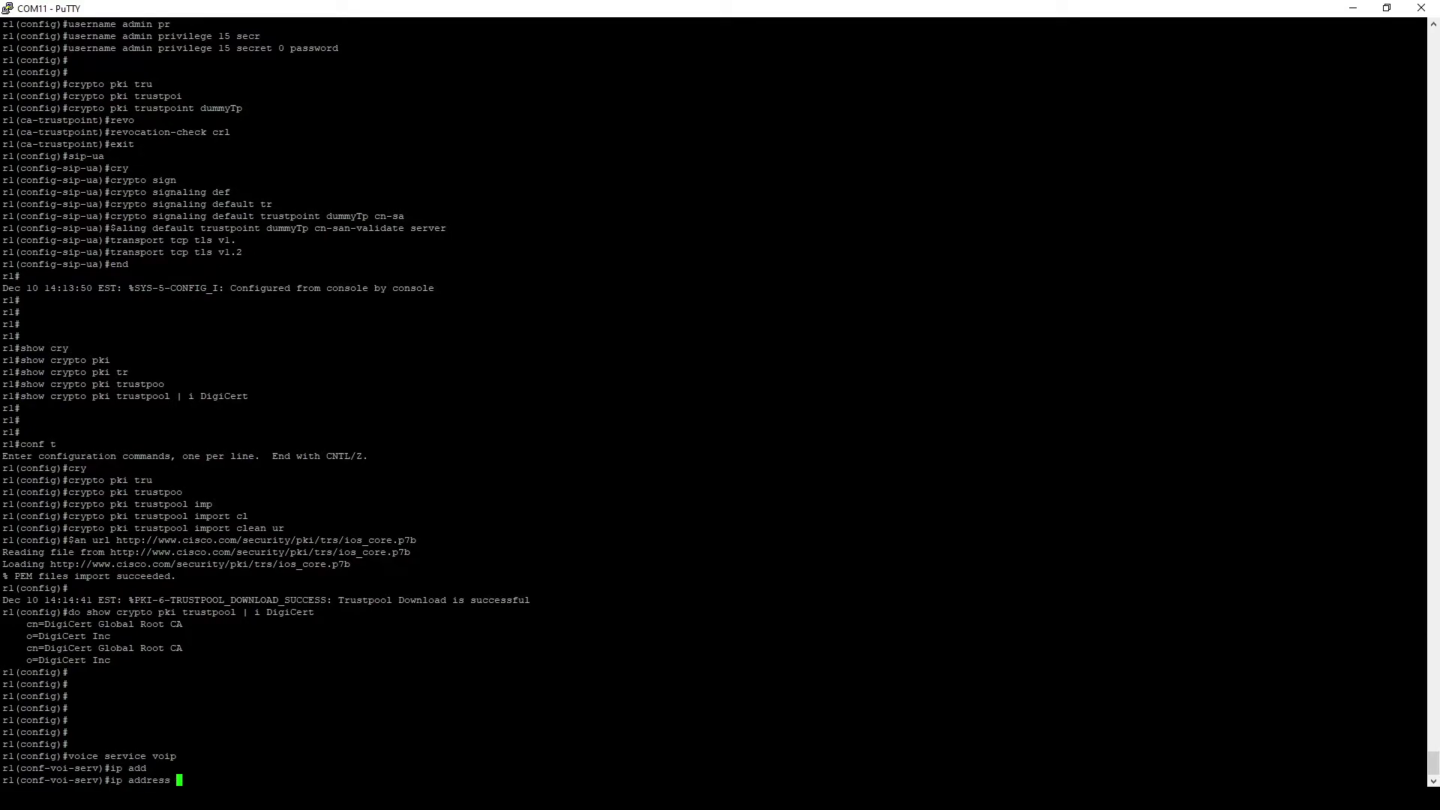
{"action": "type", "text": "tru"}
{"action": "key", "text": "Tab"}
{"action": "type", "text": "list"}
{"action": "key", "text": "Tab"}
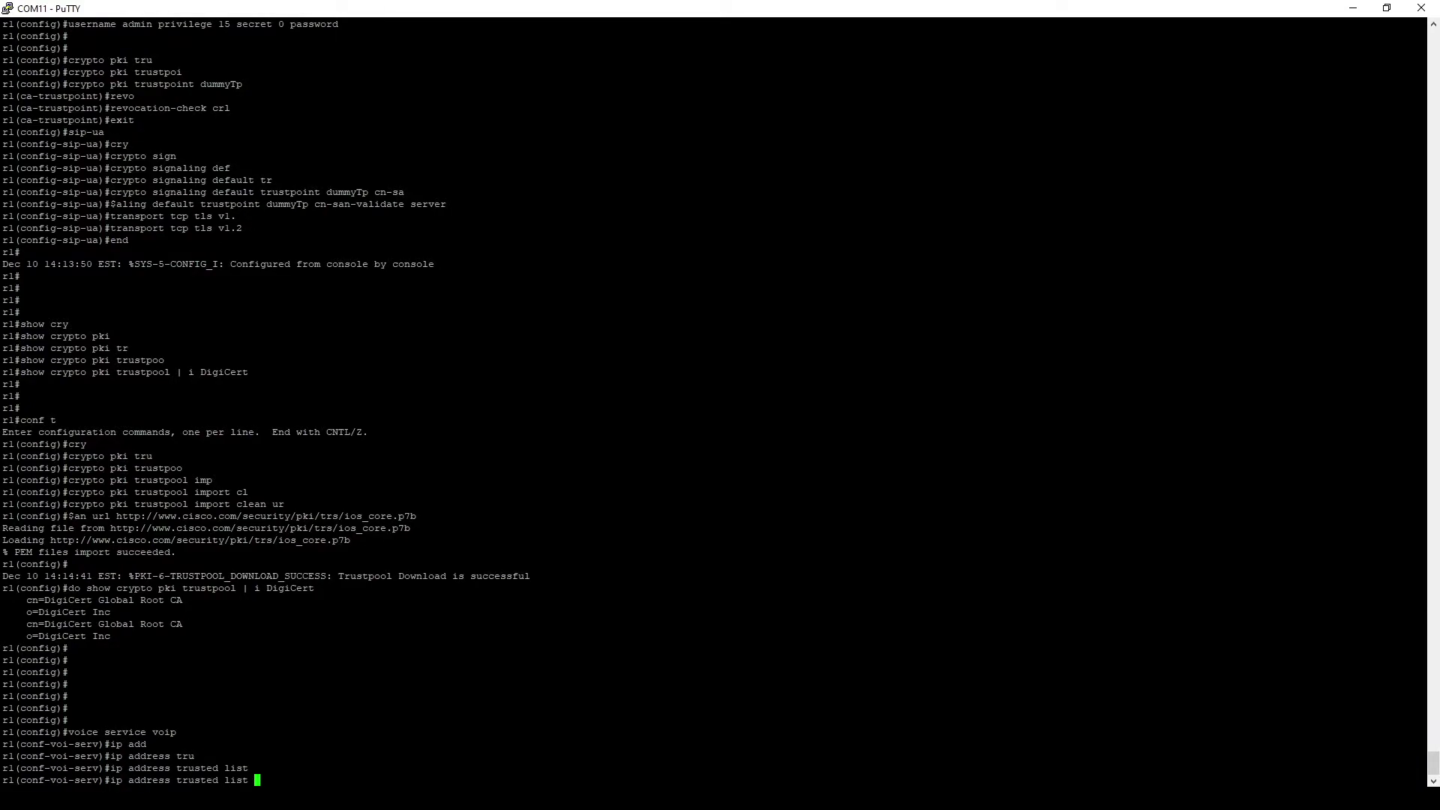
{"action": "key", "text": "Return"}
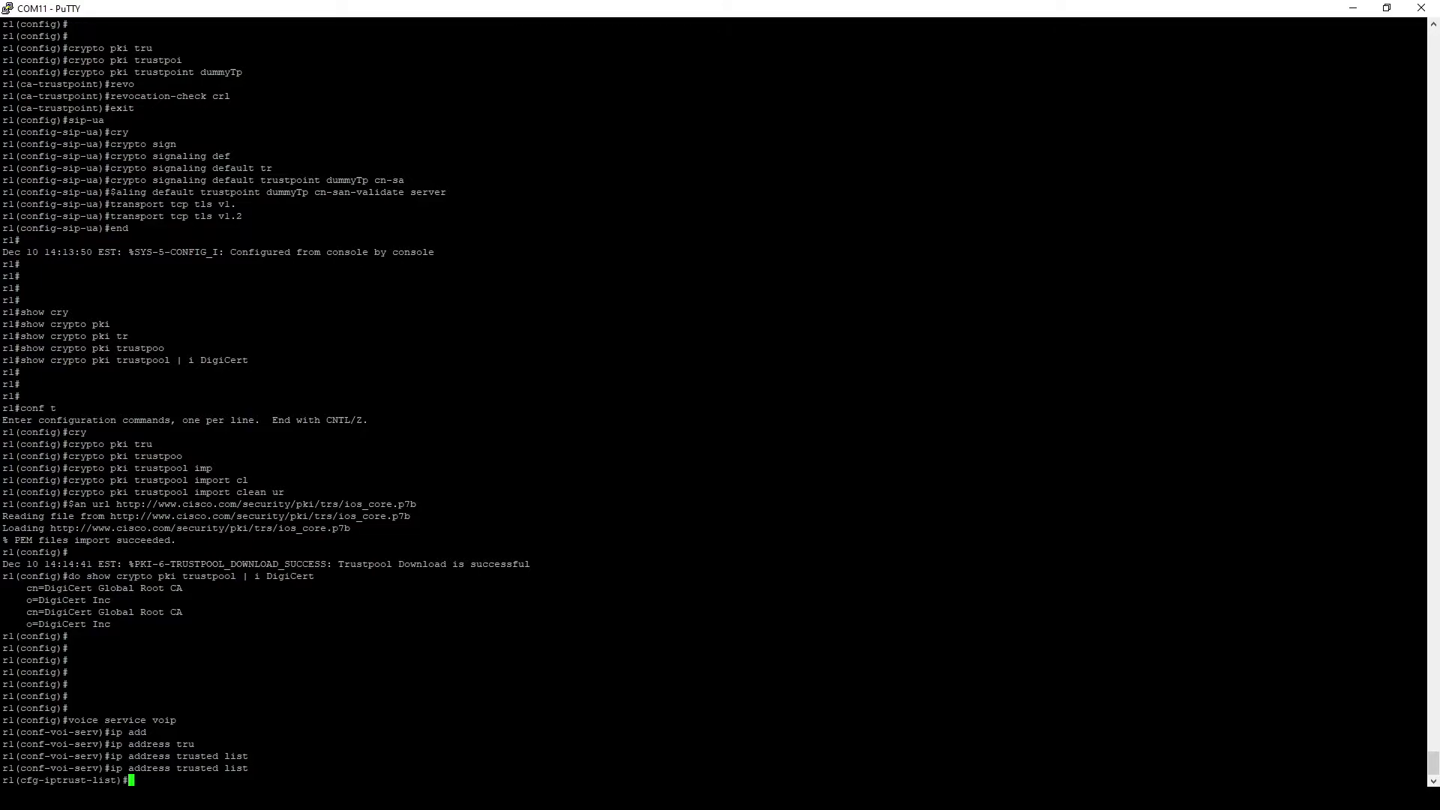
{"action": "key", "text": "alt+Tab"}
{"action": "key", "text": "alt+Tab"}
{"action": "key", "text": "shift+Insert"}
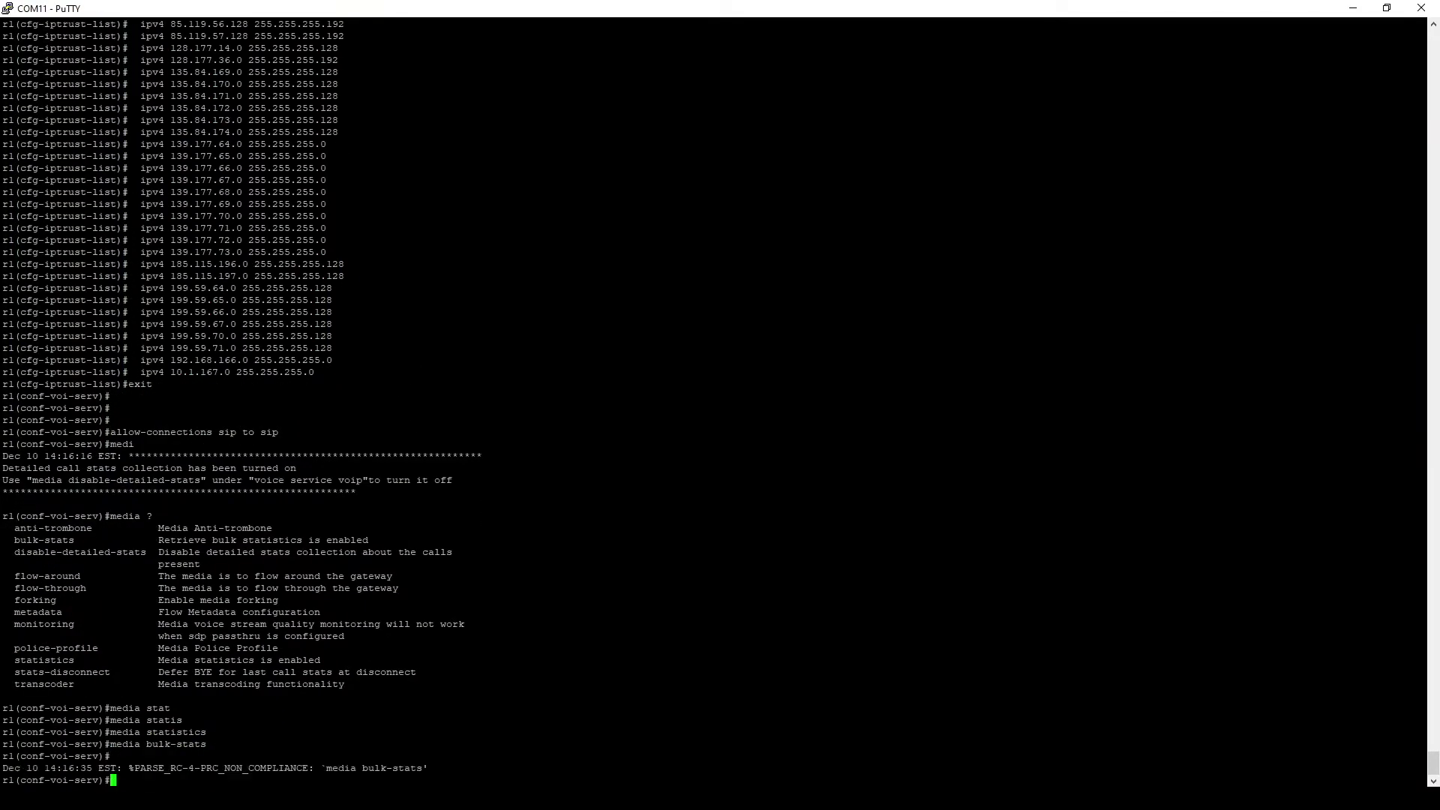
Set media range 10.250.49.240 ports 8000–48000, disable SIP refer/handle-replaces, fax pass-through g711ulaw, STUN
{"action": "type", "text": "media-address range 10.250.49.240 10.250.49.240 port-range 8000 48000"}
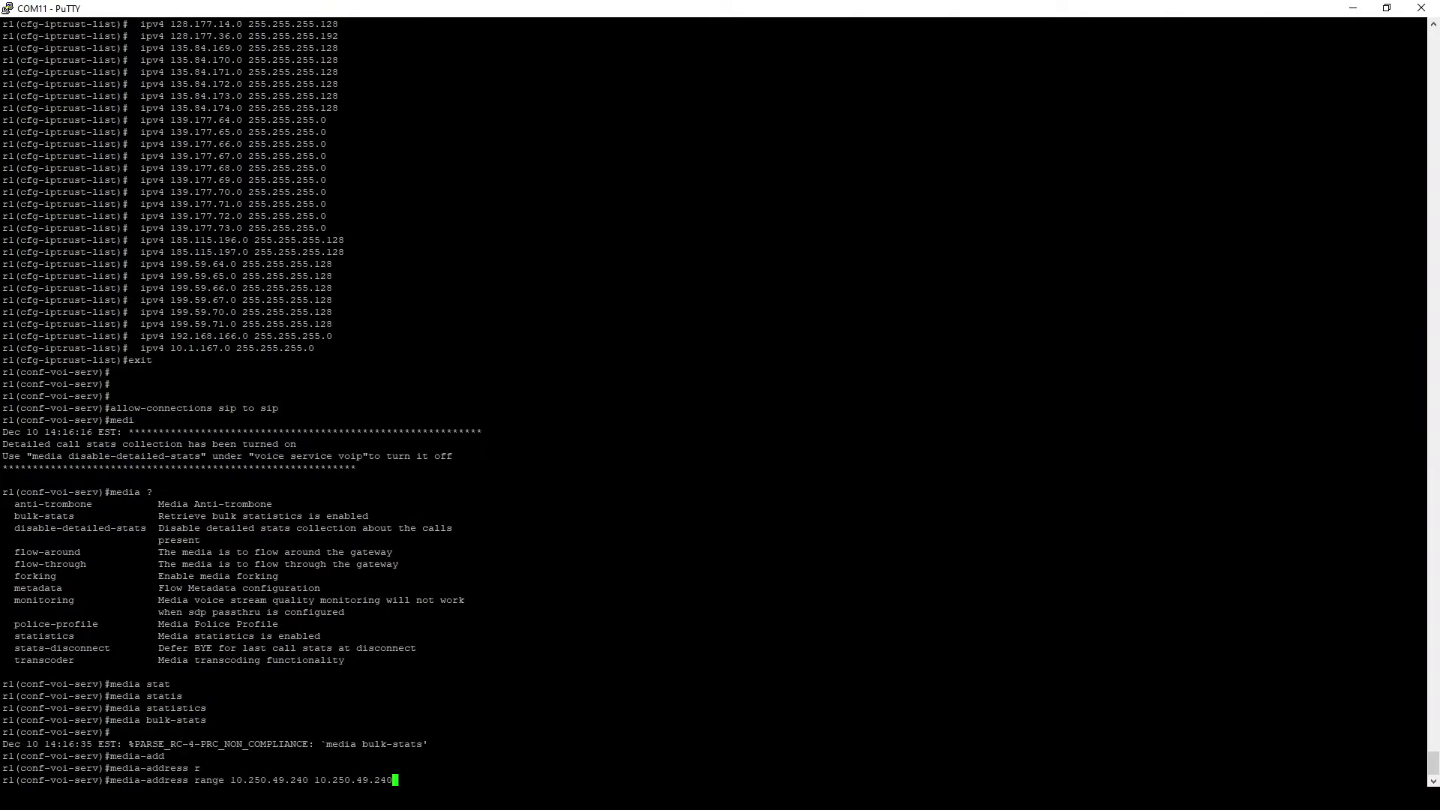
{"action": "key", "text": "Return"}
{"action": "type", "text": "exit"}
{"action": "key", "text": "Return"}
{"action": "type", "text": "no supplementary-service sip refer"}
{"action": "key", "text": "Return"}
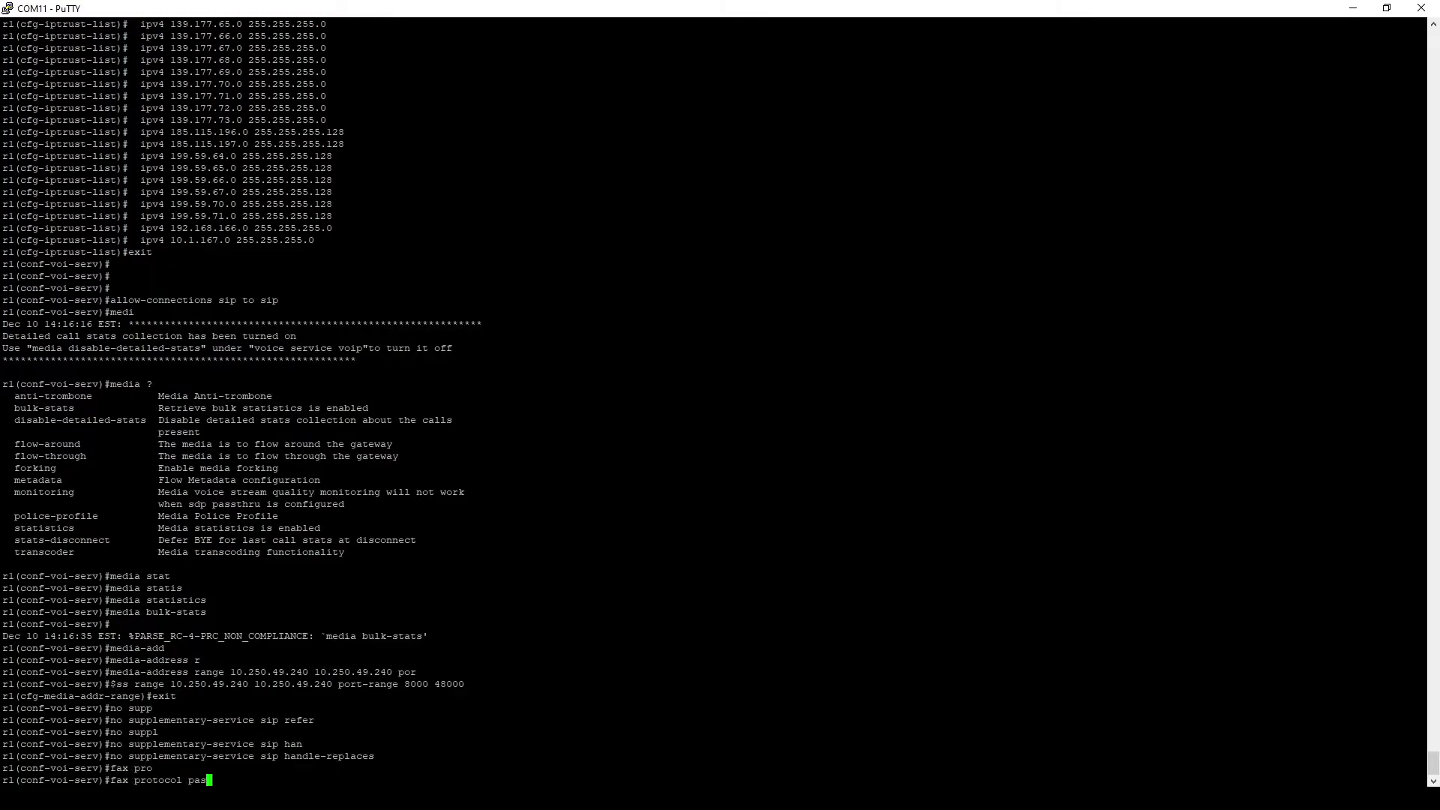
{"action": "type", "text": " g729 an g729 annexb-all early-of early-offer fo early-offer forced exit exit voice class sip-profiles 200"}
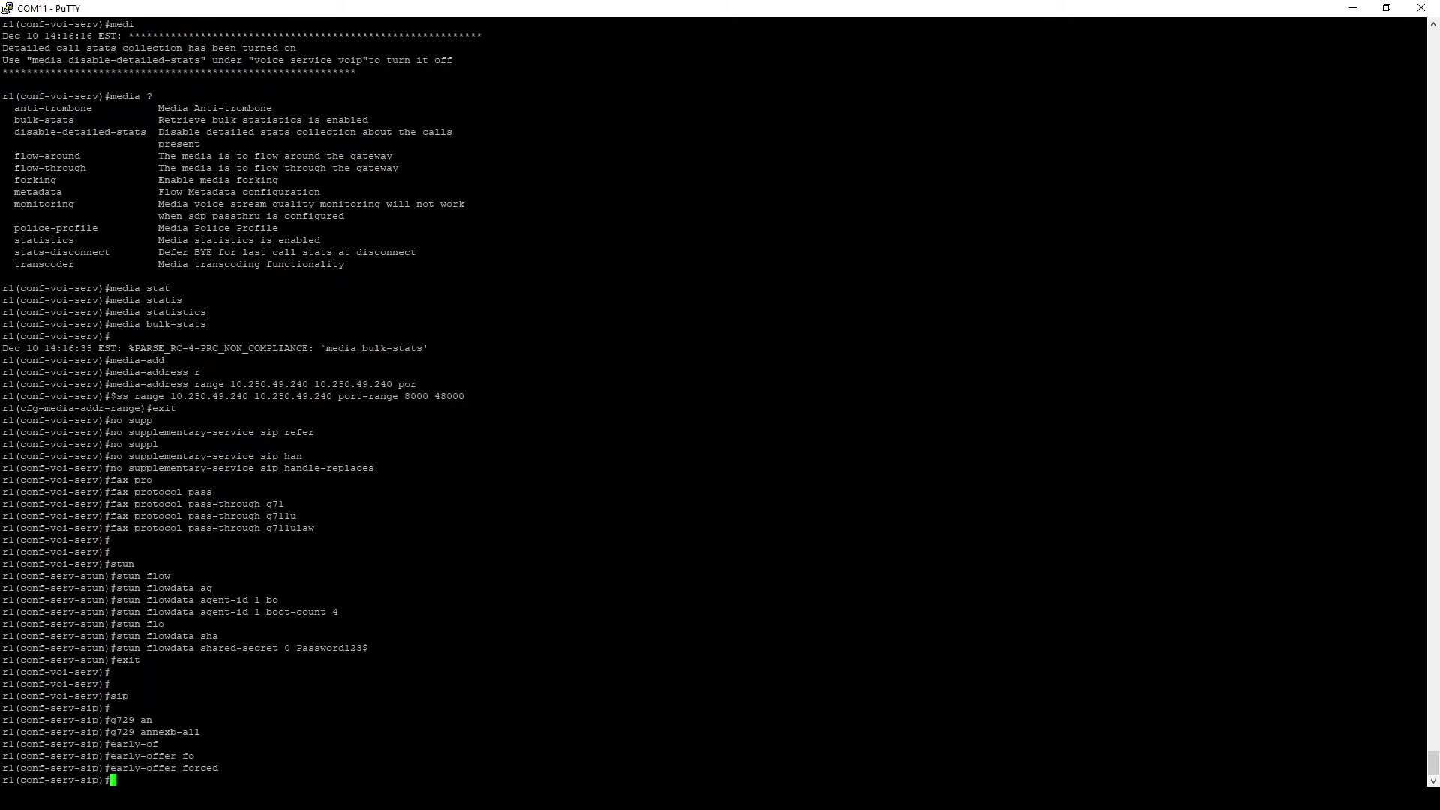
Create SIP profile 200 with rules rewriting sips: to sip: in the Request-URI, To and other headers
{"action": "key", "text": "Return"}
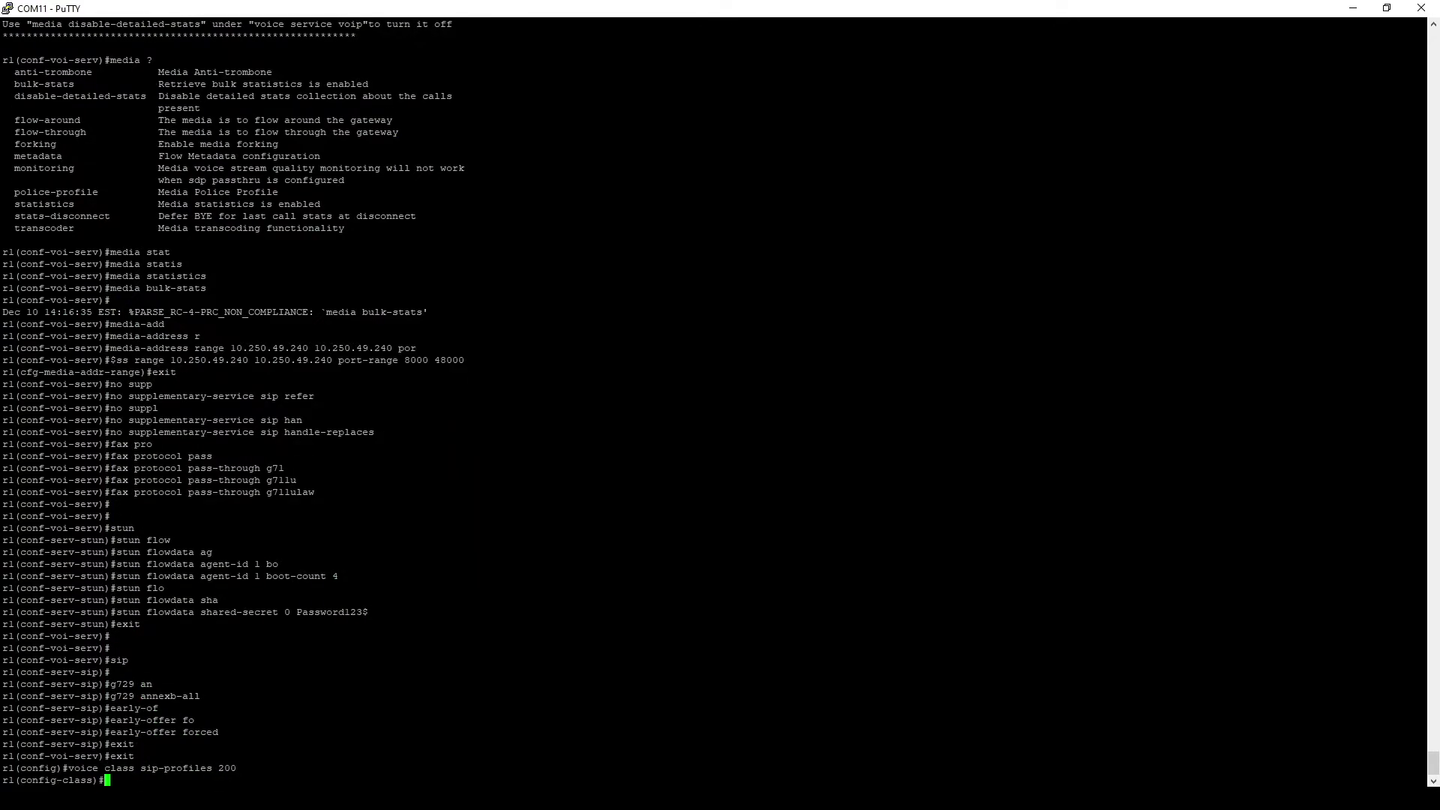
{"action": "type", "text": "rule 1 request ANY sip-header SIP-Req-URI modify \"sips:(.*)\" \"sip:\\1\""}
{"action": "key", "text": "Return"}
{"action": "type", "text": "rule 2 request ANY sip-header To modify \"<sips:(.*)\" \"<sip:\\1\" rule 3 request ANY sip-header From modify \"<sips:\" \"<sip:\\1\" rule 4 request ANY sip-header Contact modify \"<sips:(.*)>\" \"<sip:\\1;transport="}
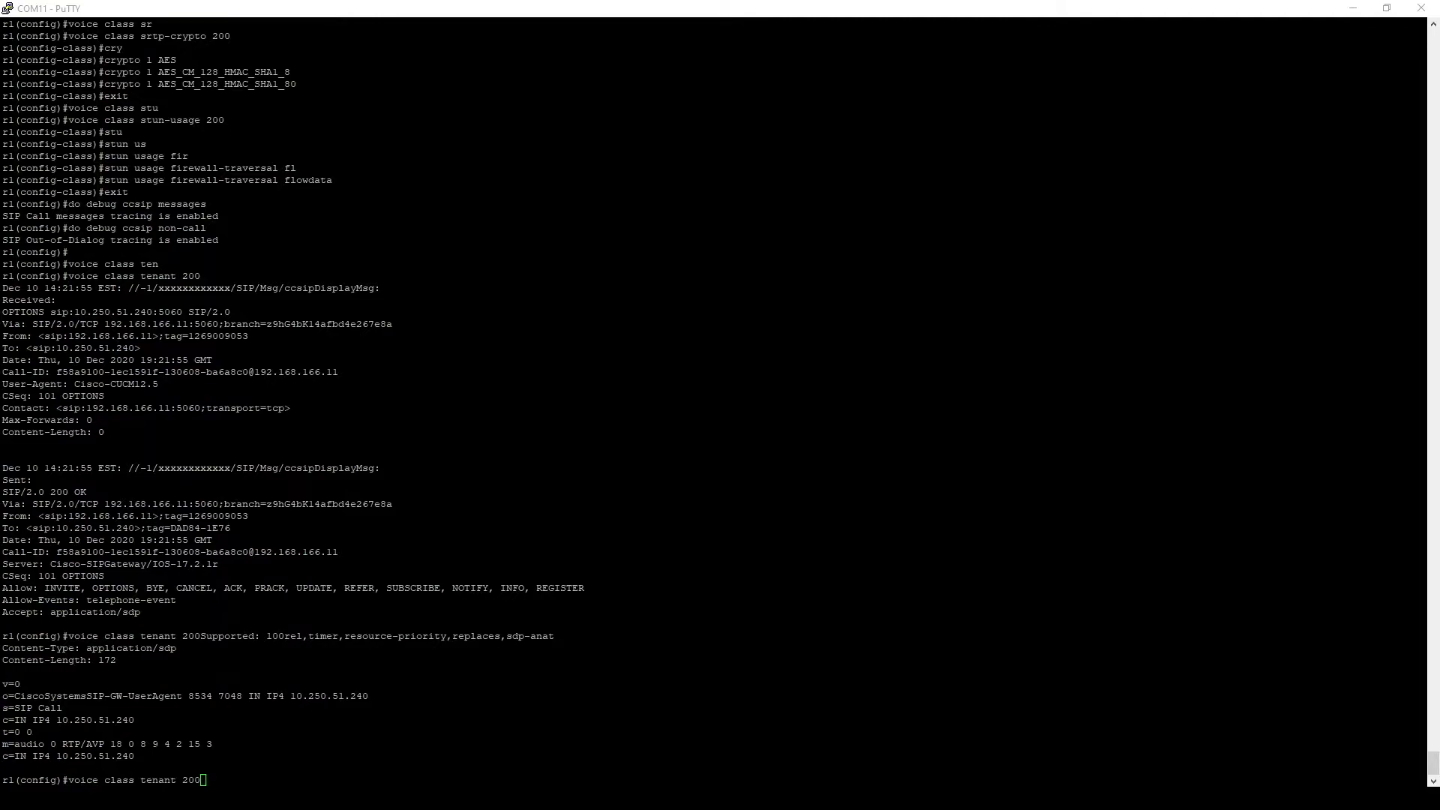
In tenant 200, set the Webex registrar domain over sips, expires 240, refresh-ratio 50, TCP TLS
{"action": "key", "text": "alt+Tab"}
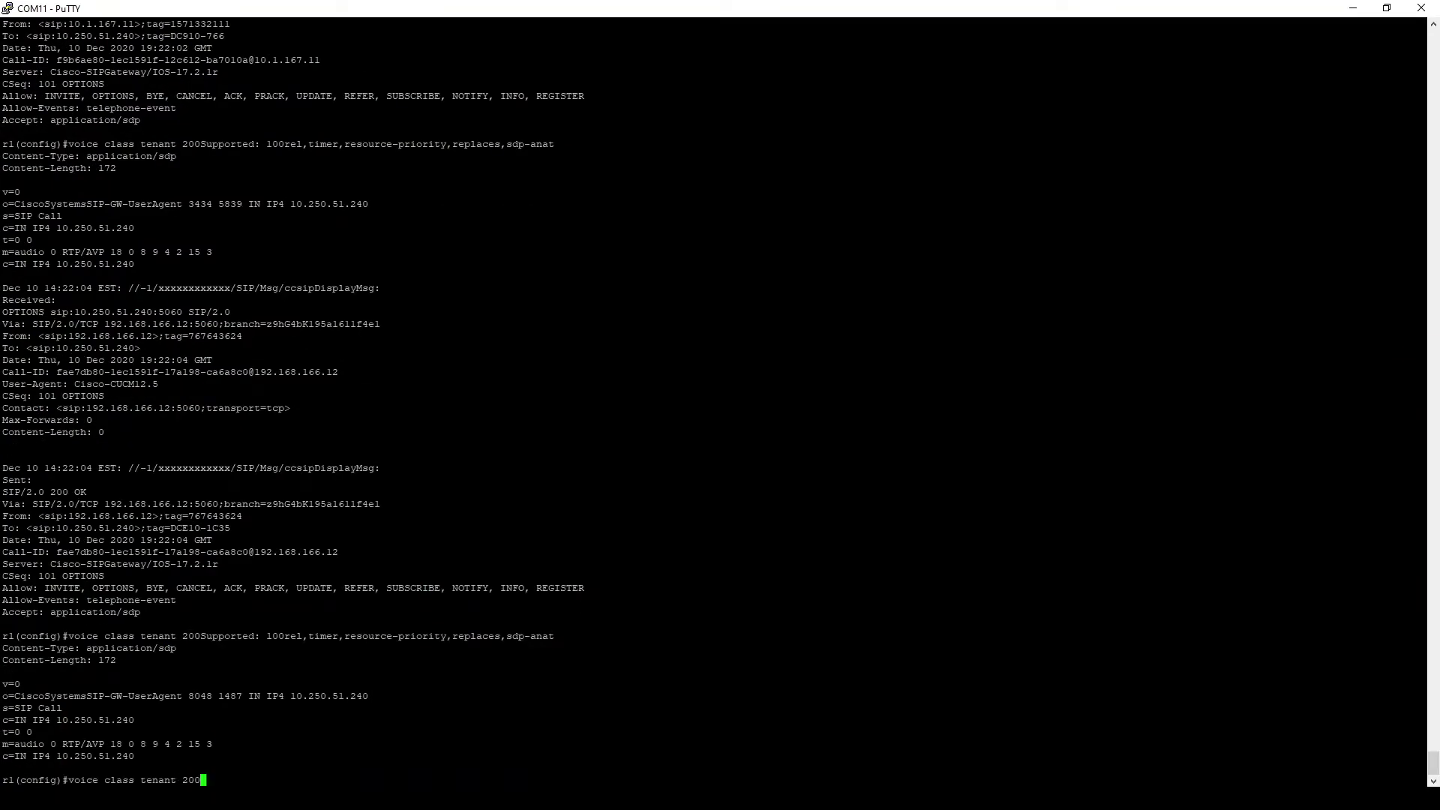
{"action": "key", "text": "Return"}
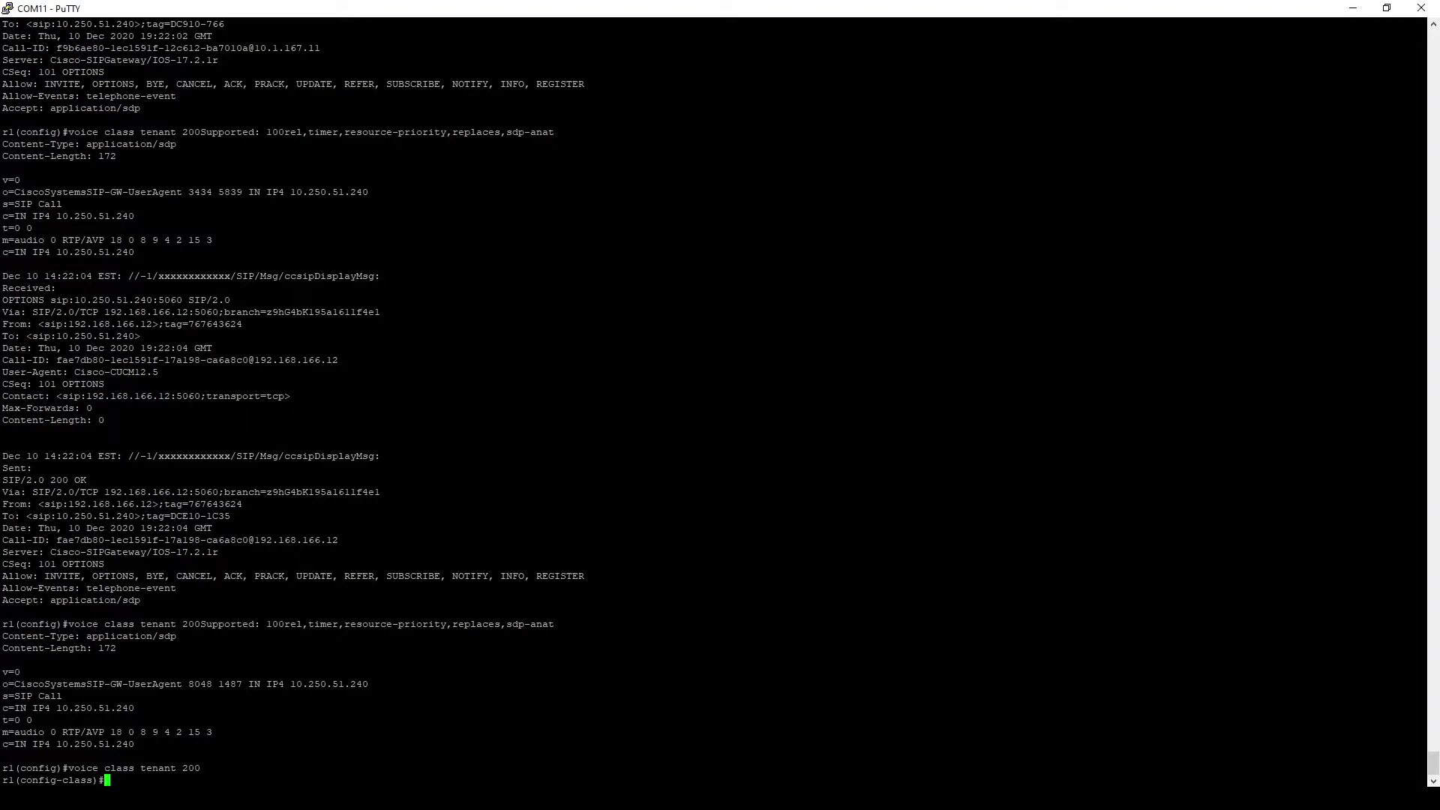
{"action": "type", "text": "reg"}
{"action": "key", "text": "Return"}
{"action": "type", "text": "registra"}
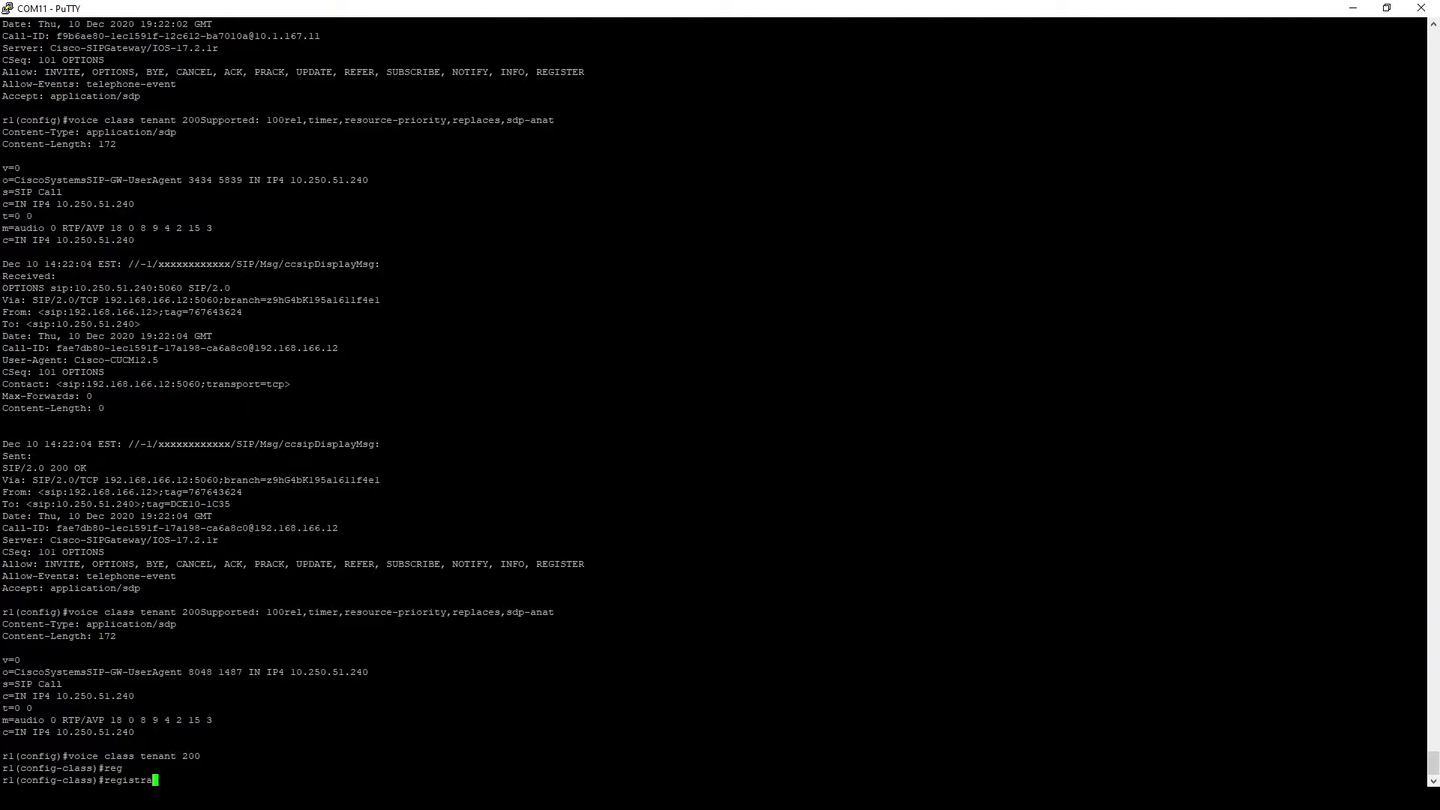
{"action": "type", "text": "r"}
{"action": "key", "text": "Tab"}
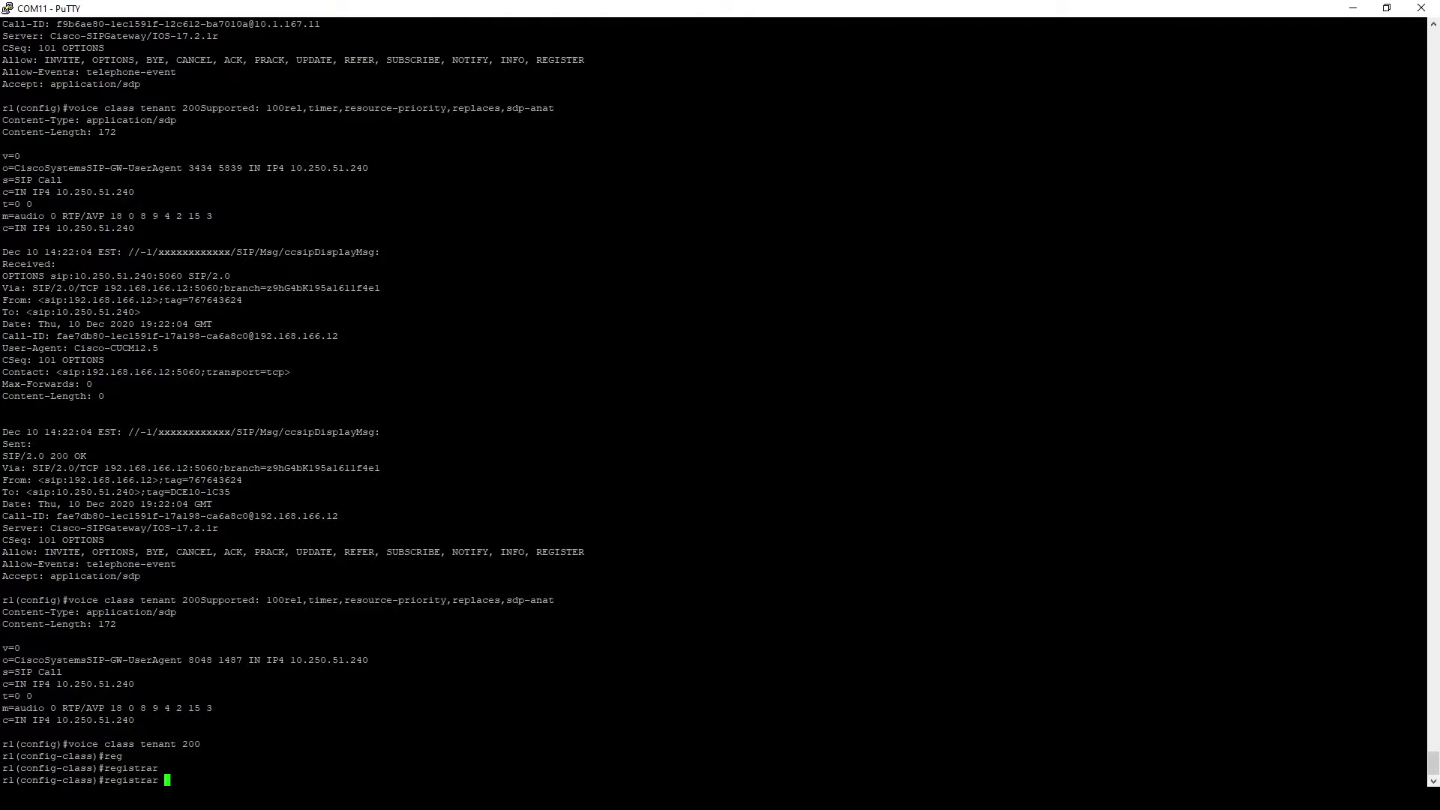
{"action": "type", "text": "dns:67487846.us10.bcld.webex.com sch"}
{"action": "key", "text": "Tab"}
{"action": "type", "text": "sips"}
{"action": "key", "text": "Tab"}
{"action": "type", "text": "ex"}
{"action": "key", "text": "Tab"}
{"action": "type", "text": "240 refr"}
Add the trunk's credentials number, username and password with realm Broadworks
{"action": "key", "text": "Tab"}
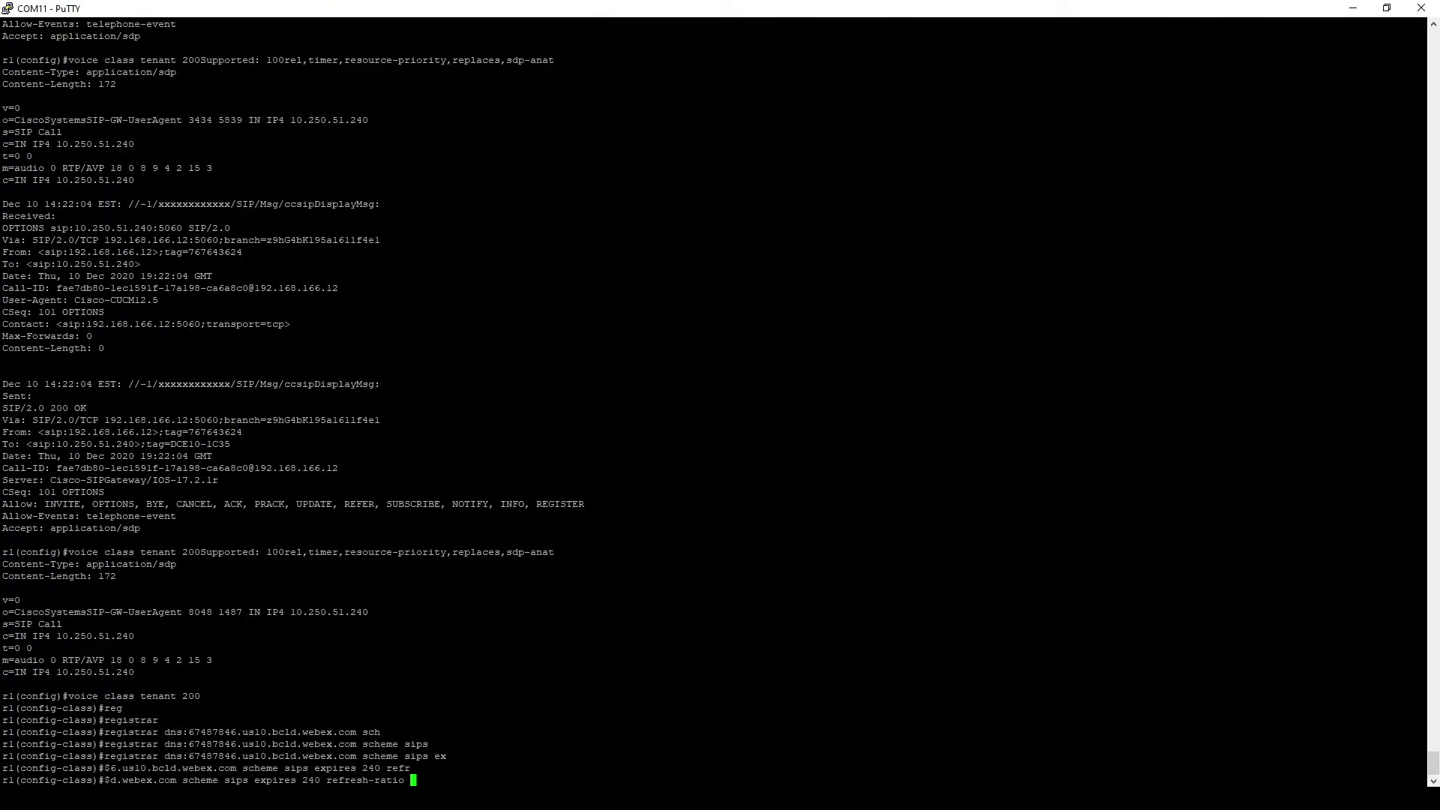
{"action": "key", "text": "Return"}
{"action": "key", "text": "Tab"}
{"action": "key", "text": "Tab"}
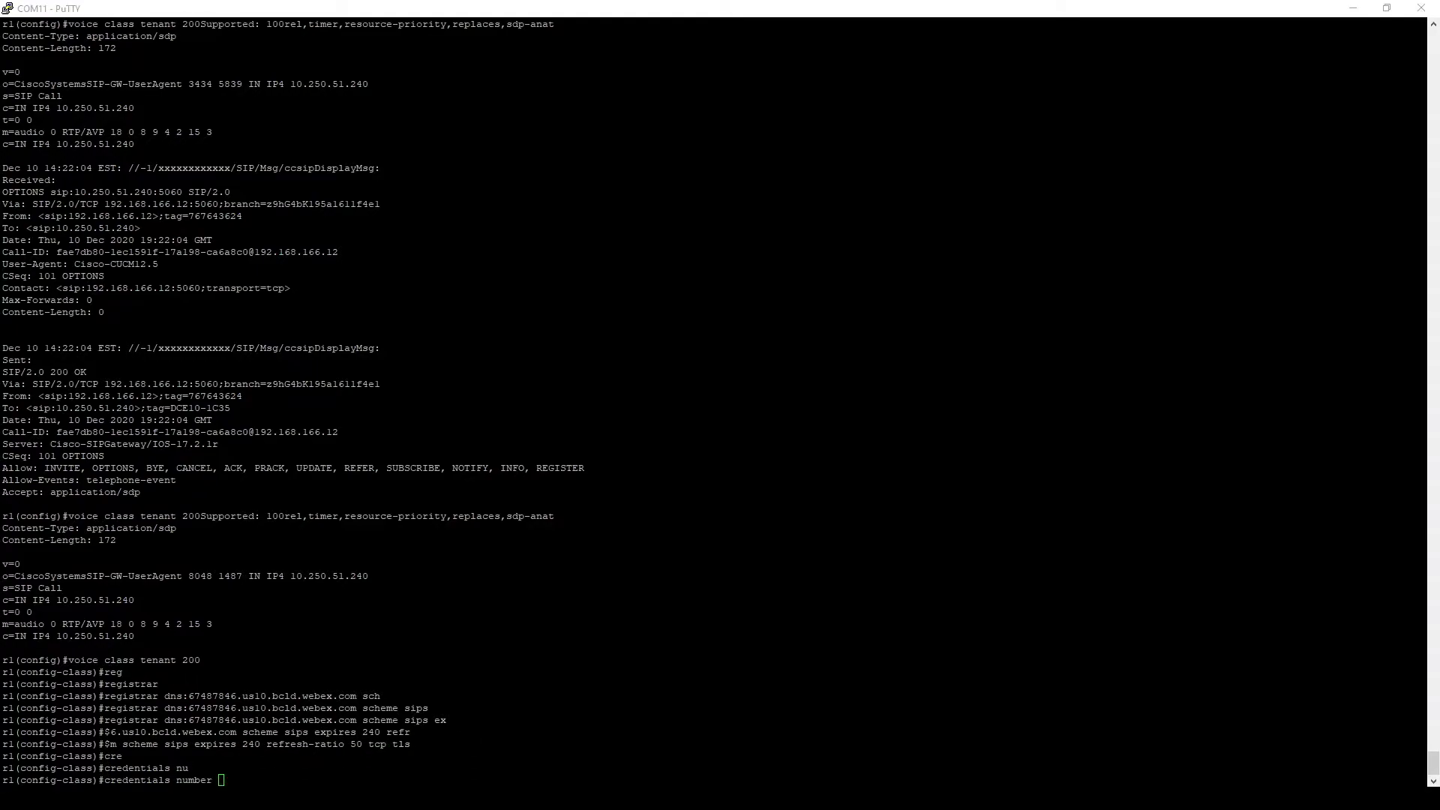
{"action": "key", "text": "Tab"}
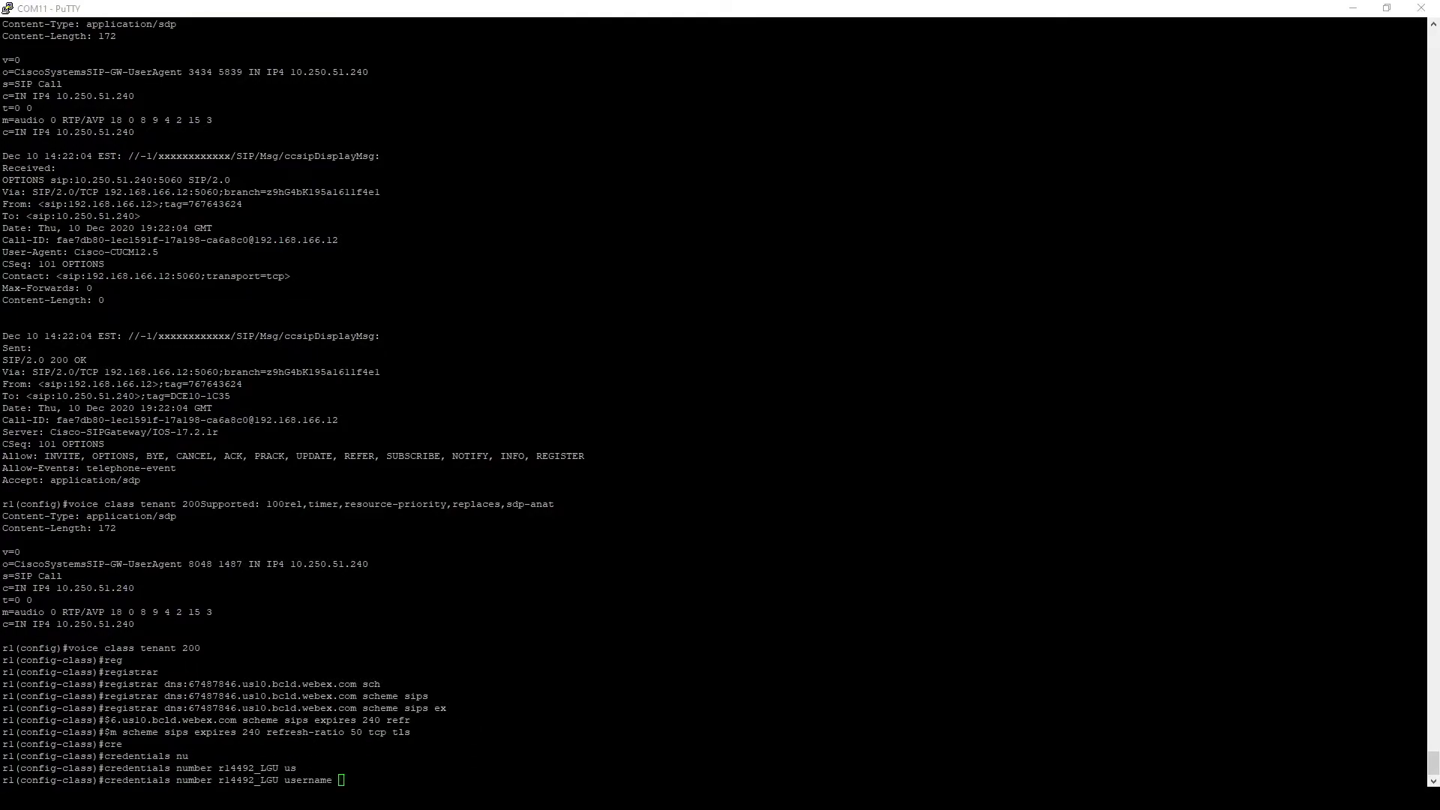
{"action": "key", "text": "Tab"}
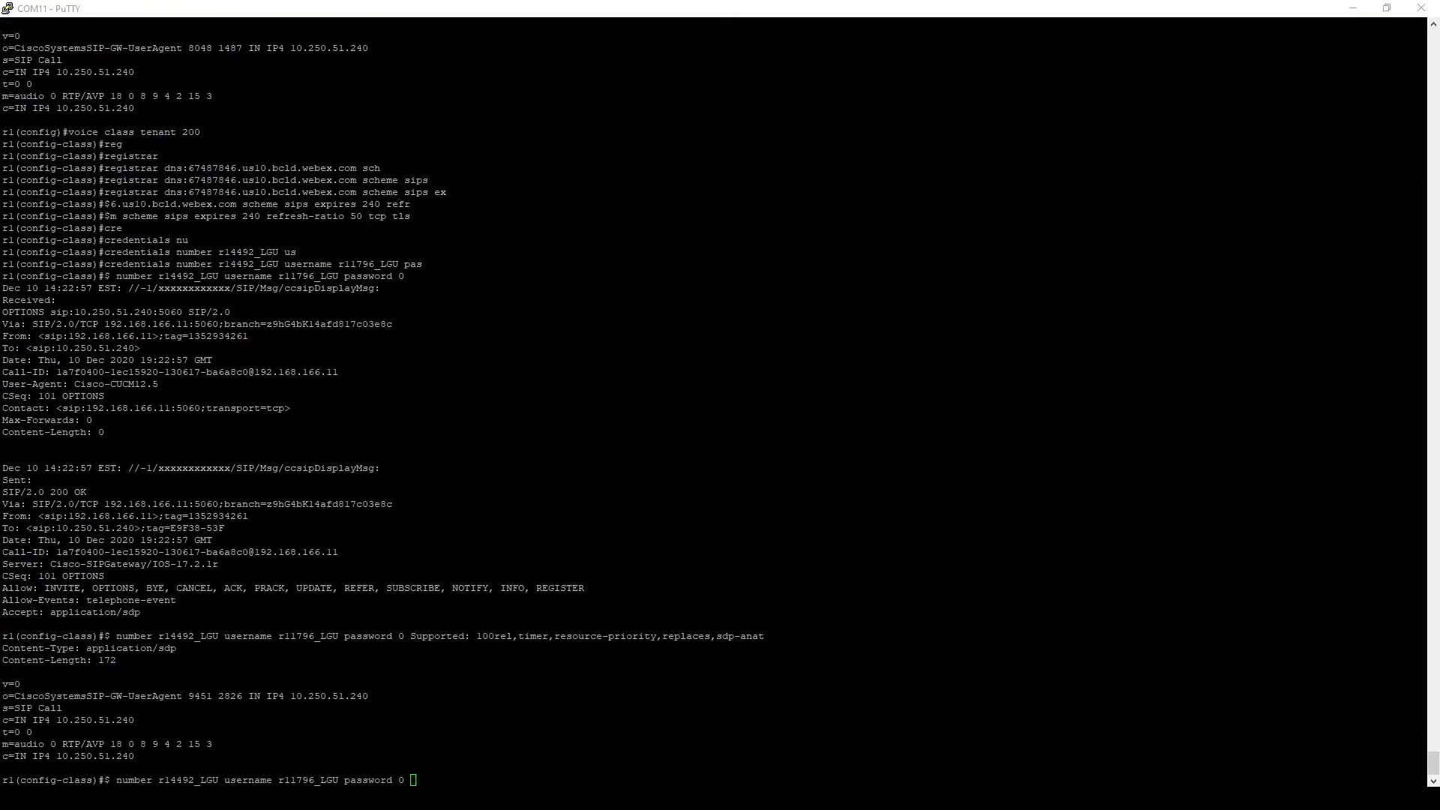
Add authentication with the trunk's username and password for realm Broadworks
{"action": "key", "text": "Tab"}
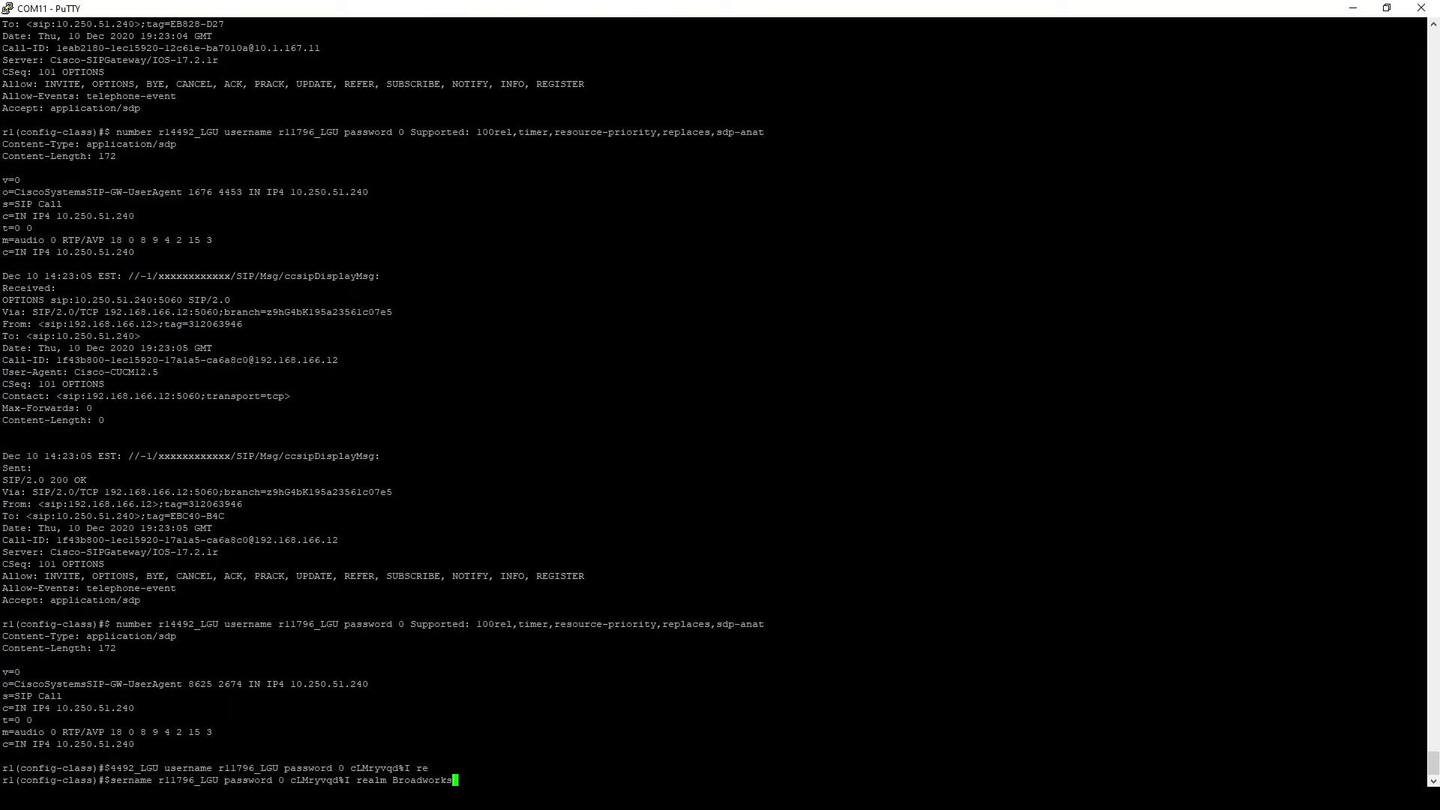
{"action": "key", "text": "Return"}
{"action": "key", "text": "Return"}
{"action": "key", "text": "Return"}
{"action": "key", "text": "Return"}
{"action": "key", "text": "Tab"}
{"action": "key", "text": "Tab"}
{"action": "key", "text": "Tab"}
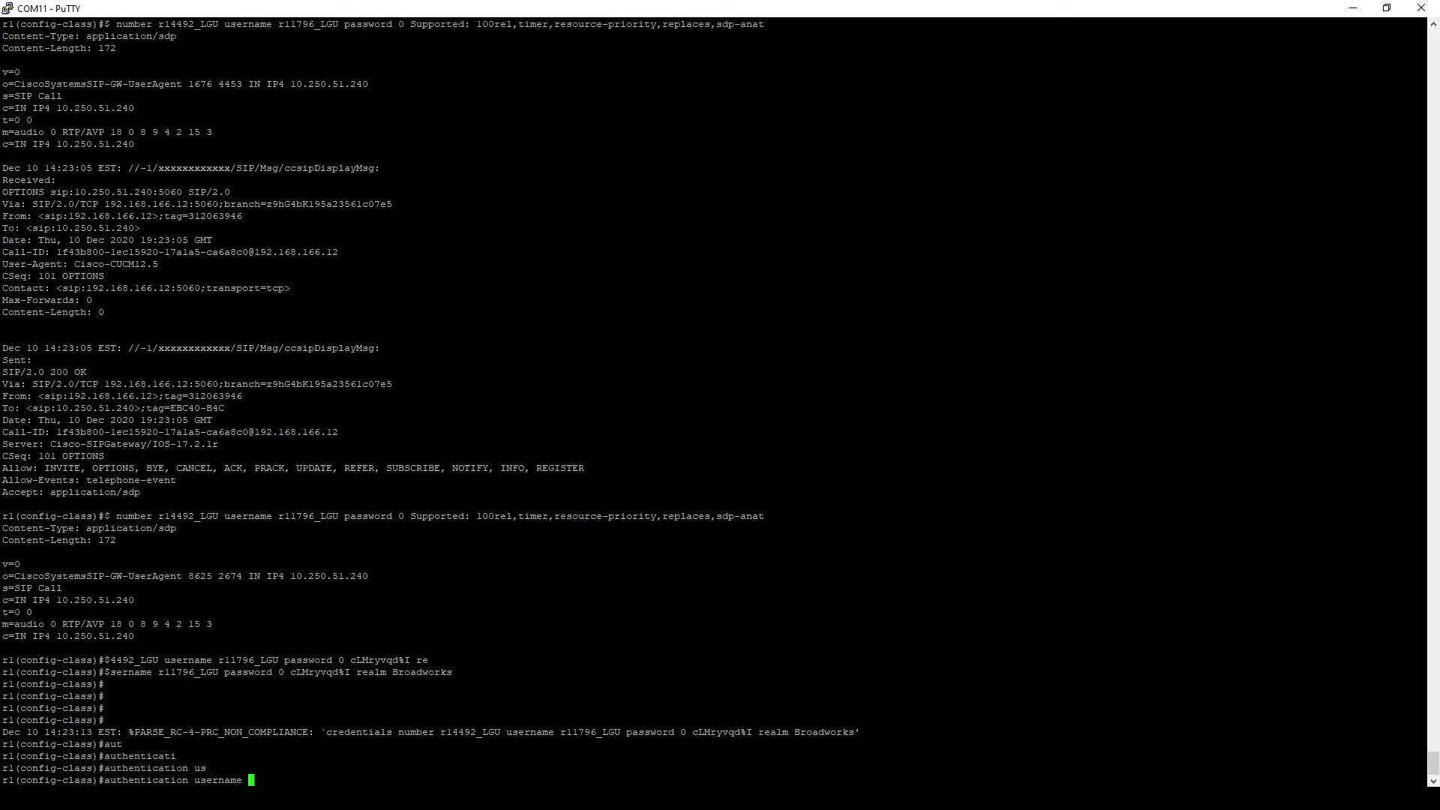
{"action": "key", "text": "Tab"}
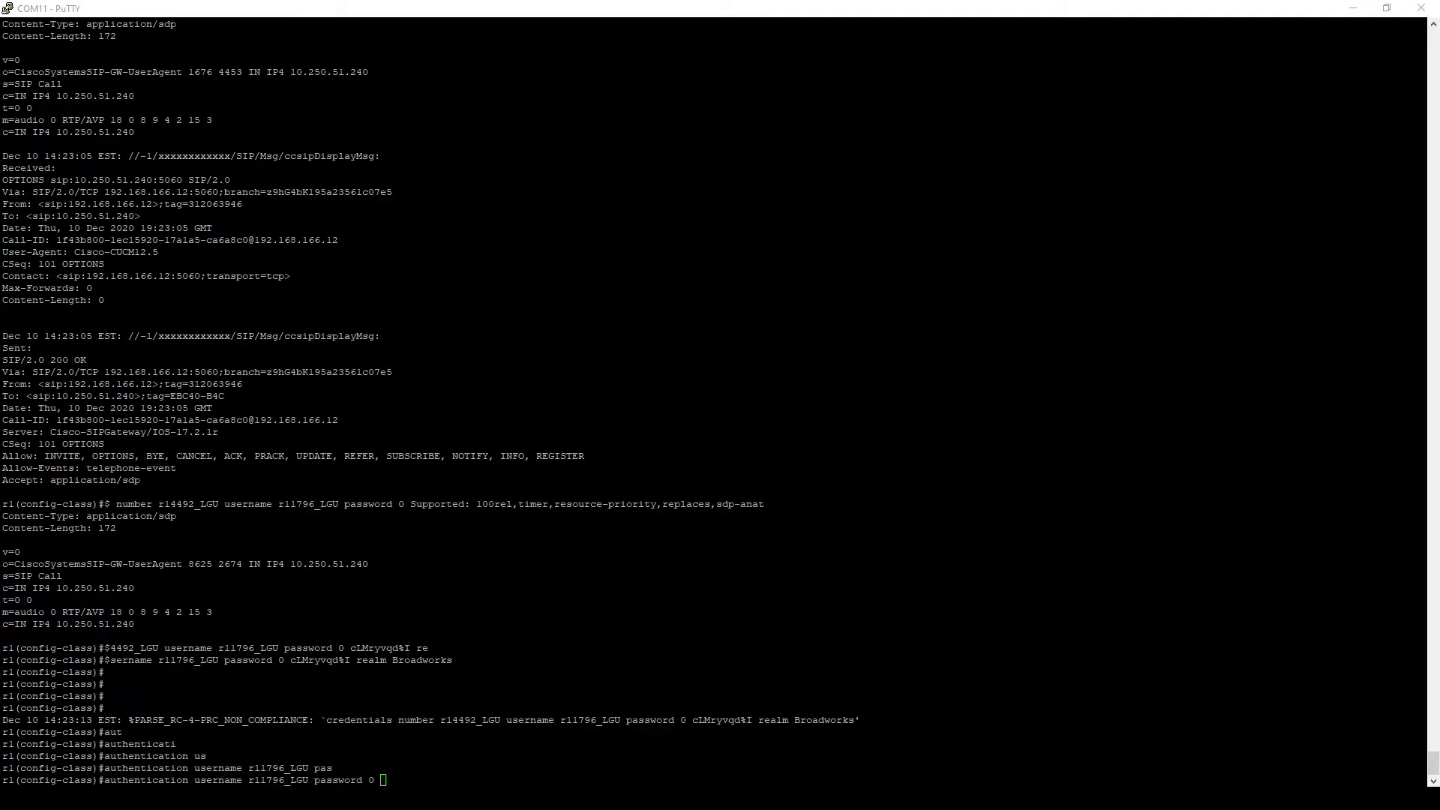
{"action": "key", "text": "Tab"}
{"action": "key", "text": "Return"}
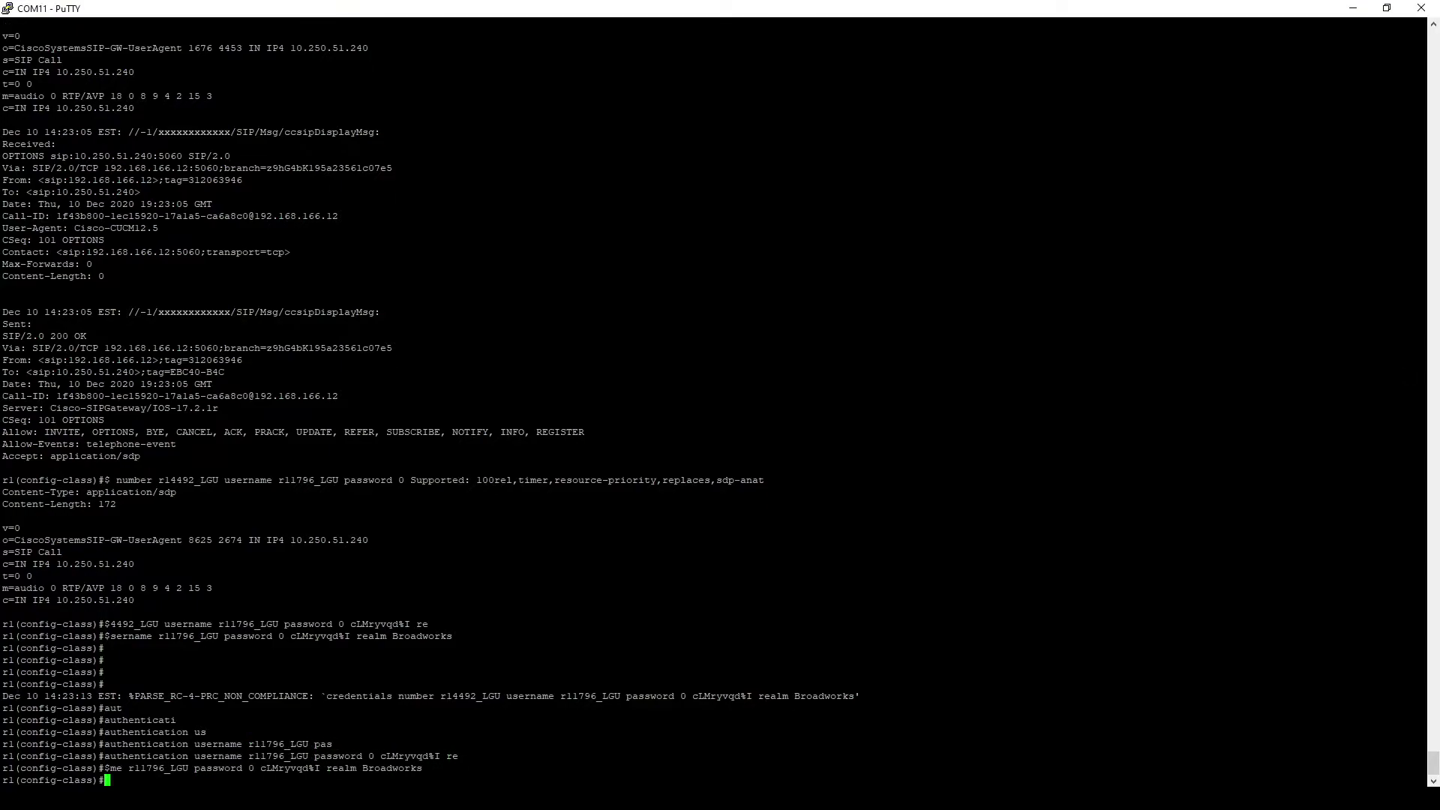
Repeat the authentication line using the Webex registrar domain as realm
{"action": "key", "text": "Up"}
{"action": "key", "text": "BackSpace"}
{"action": "key", "text": "BackSpace"}
{"action": "key", "text": "BackSpace"}
{"action": "key", "text": "BackSpace"}
{"action": "key", "text": "BackSpace"}
{"action": "key", "text": "BackSpace"}
{"action": "key", "text": "BackSpace"}
{"action": "key", "text": "BackSpace"}
{"action": "key", "text": "BackSpace"}
{"action": "key", "text": "BackSpace"}
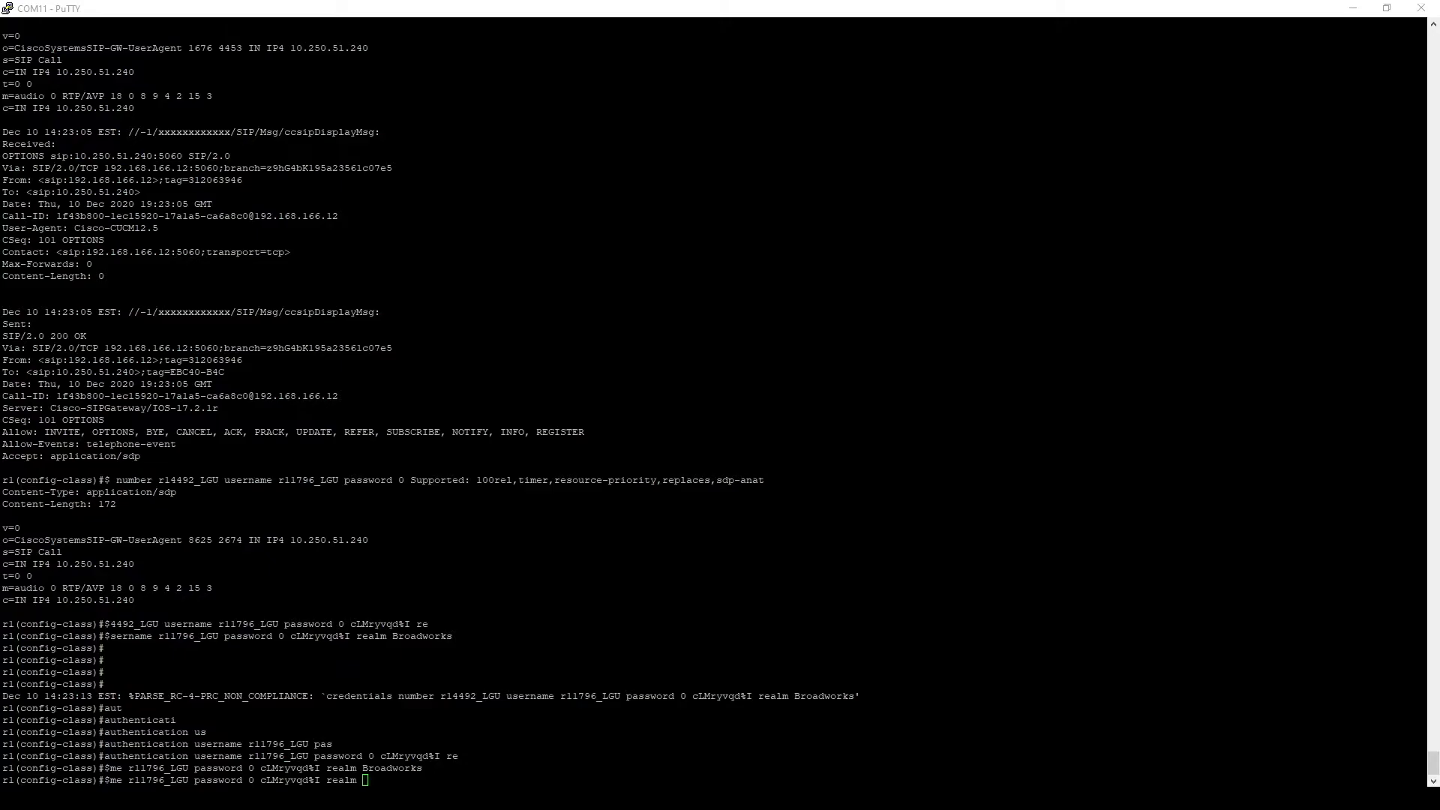
{"action": "type", "text": "67487846.us10.bcld.webex.com"}
{"action": "key", "text": "Return"}
Point tenant 200's SIP server at the Webex registrar domain using dns:
{"action": "type", "text": "sip-ser"}
{"action": "key", "text": "Tab"}
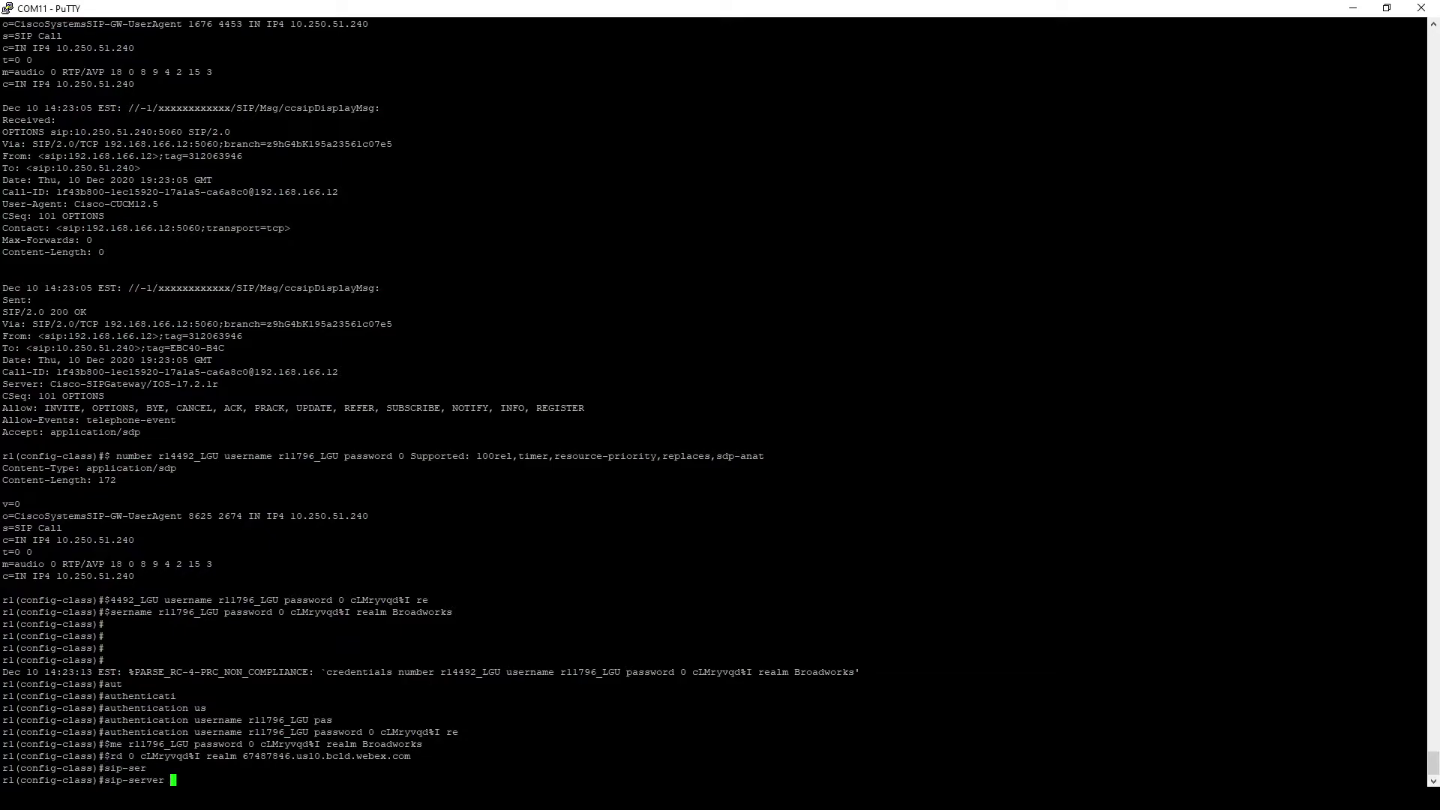
{"action": "type", "text": "dns:"}
{"action": "type", "text": "67487846.us10.bcld.webex.com"}
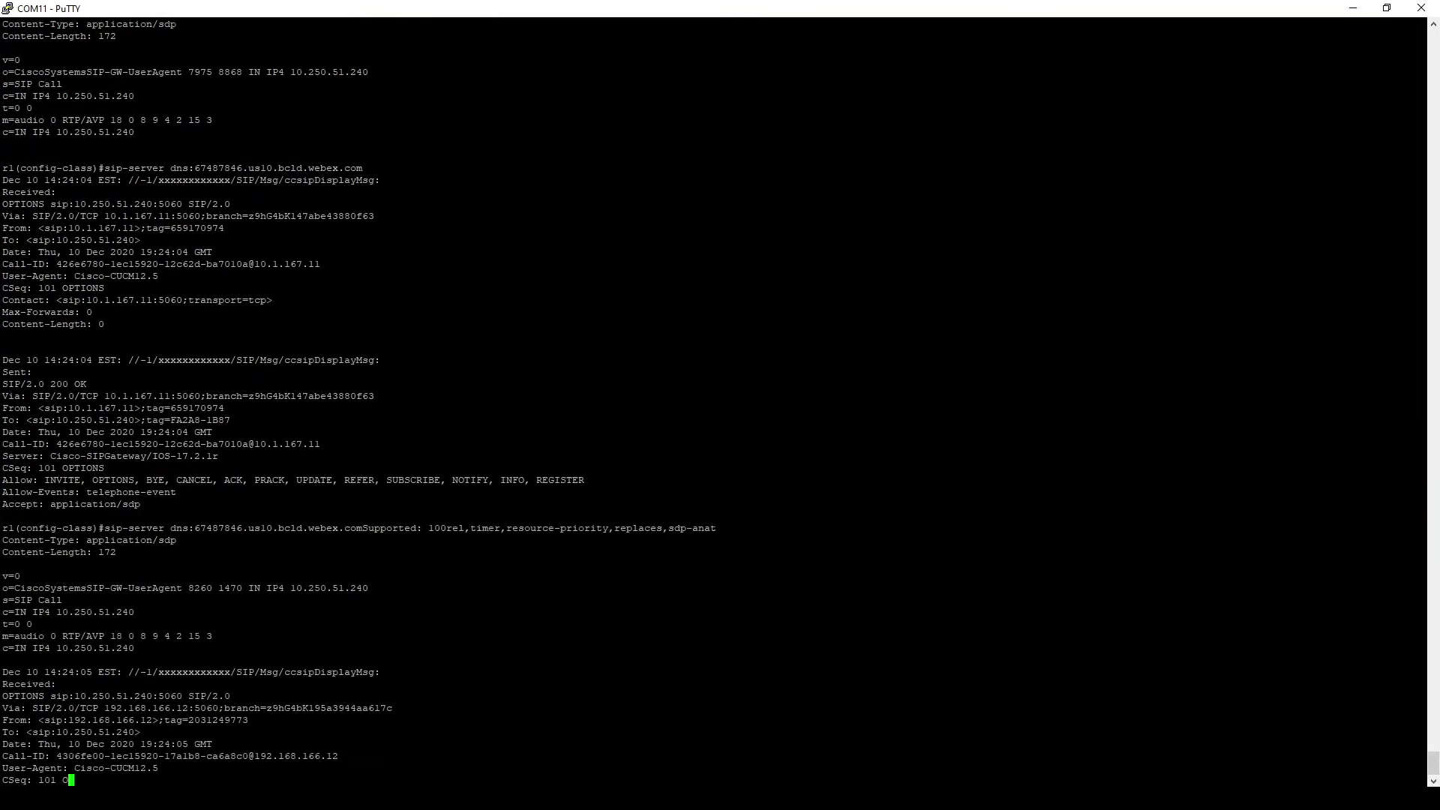
{"action": "key", "text": "Return"}
{"action": "key", "text": "Return"}
{"action": "key", "text": "Return"}
{"action": "key", "text": "Return"}
{"action": "key", "text": "Return"}
{"action": "key", "text": "Return"}
{"action": "key", "text": "Return"}
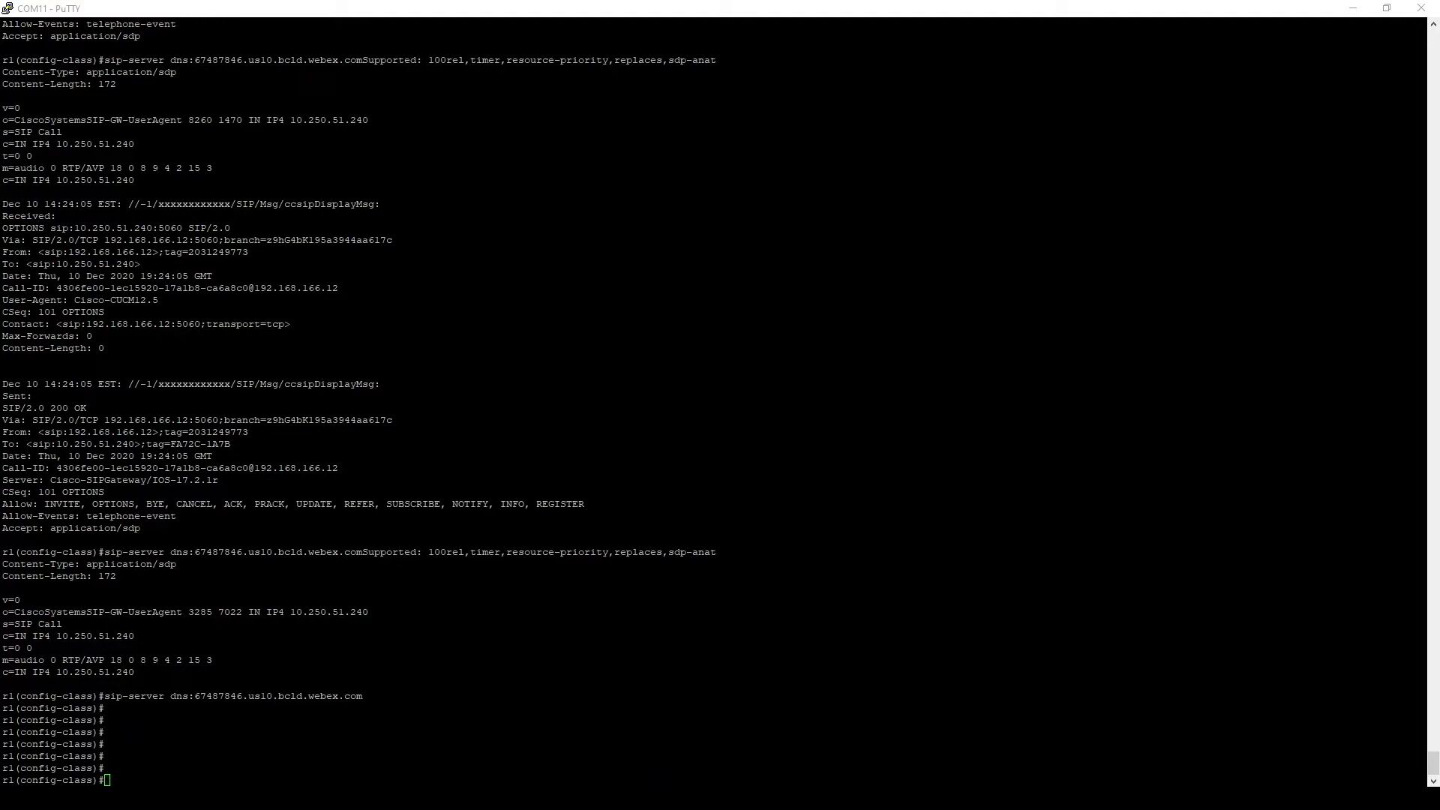
Paste the tenant SIP block: srtp-crypto 200, TLS transport, connection-reuse, url sips, error-passthru, asserted-id pai, sip-profiles 200
{"action": "type", "text": "srtp-crypto 200  session transport tcp tls  con"}
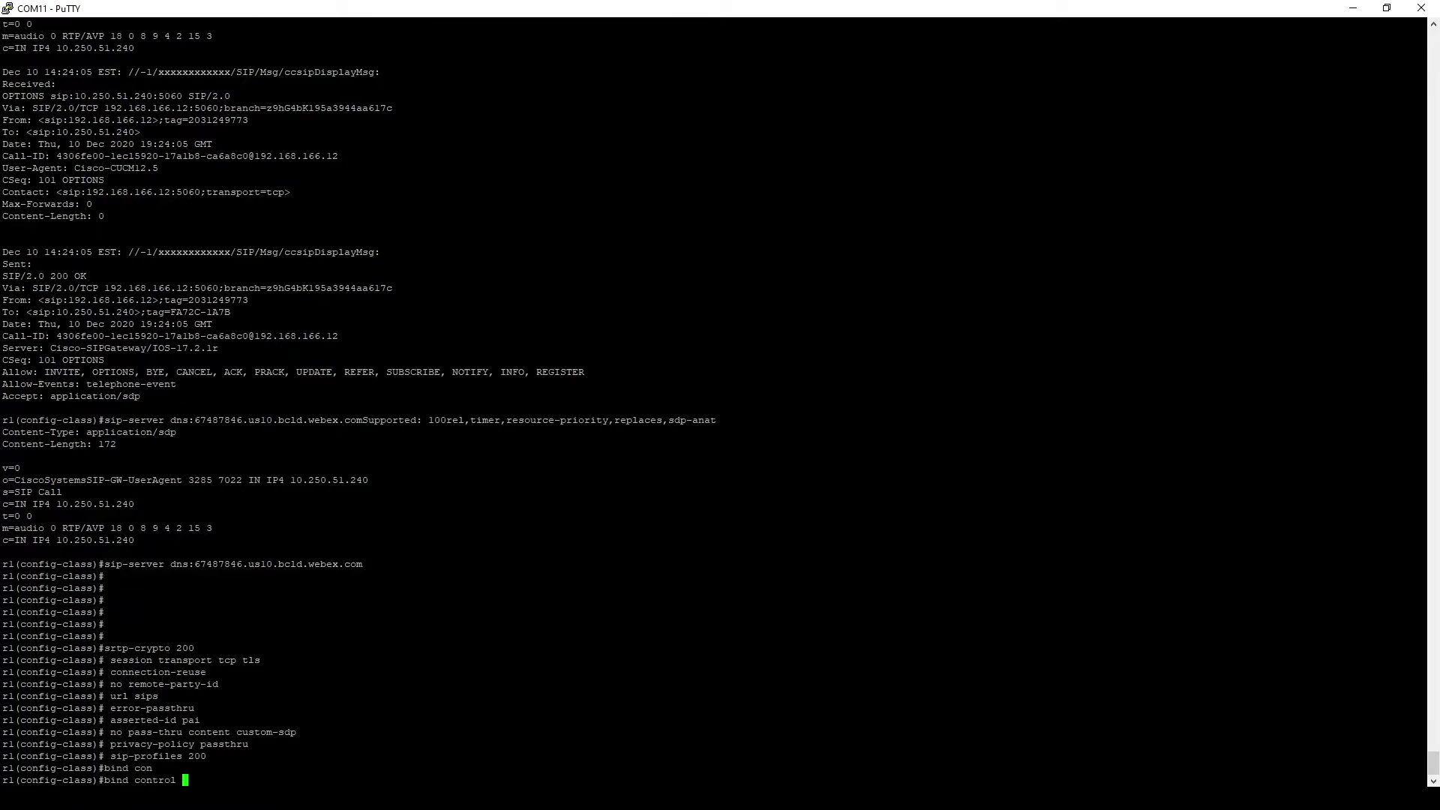
{"action": "type", "text": "sou"}
{"action": "key", "text": "Tab"}
Bind tenant 200's SIP control and media source-interface to GigabitEthernet0/0/1
{"action": "type", "text": "gig0/0/1"}
{"action": "key", "text": "Return"}
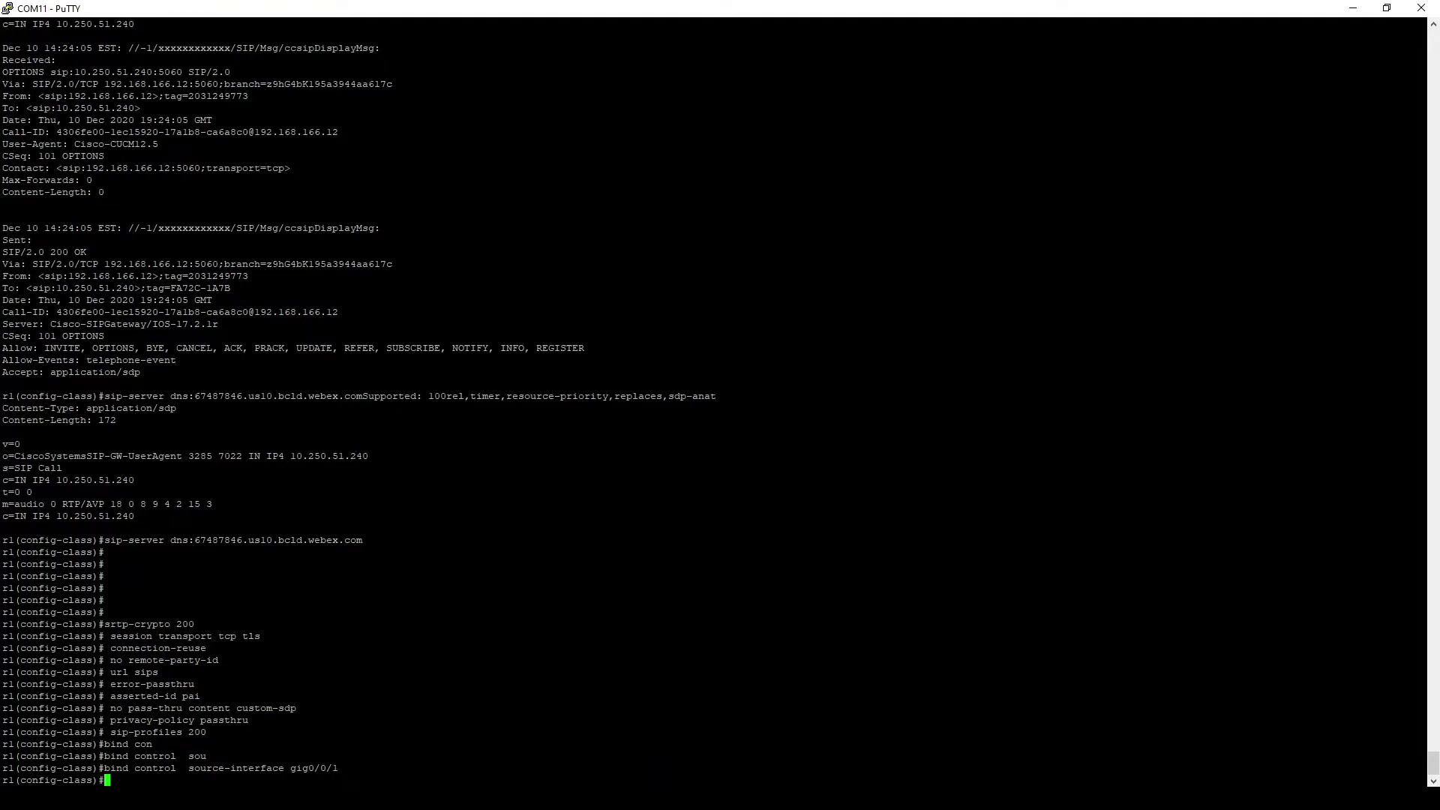
{"action": "type", "text": "bi"}
{"action": "key", "text": "Tab"}
{"action": "type", "text": "med"}
{"action": "key", "text": "Tab"}
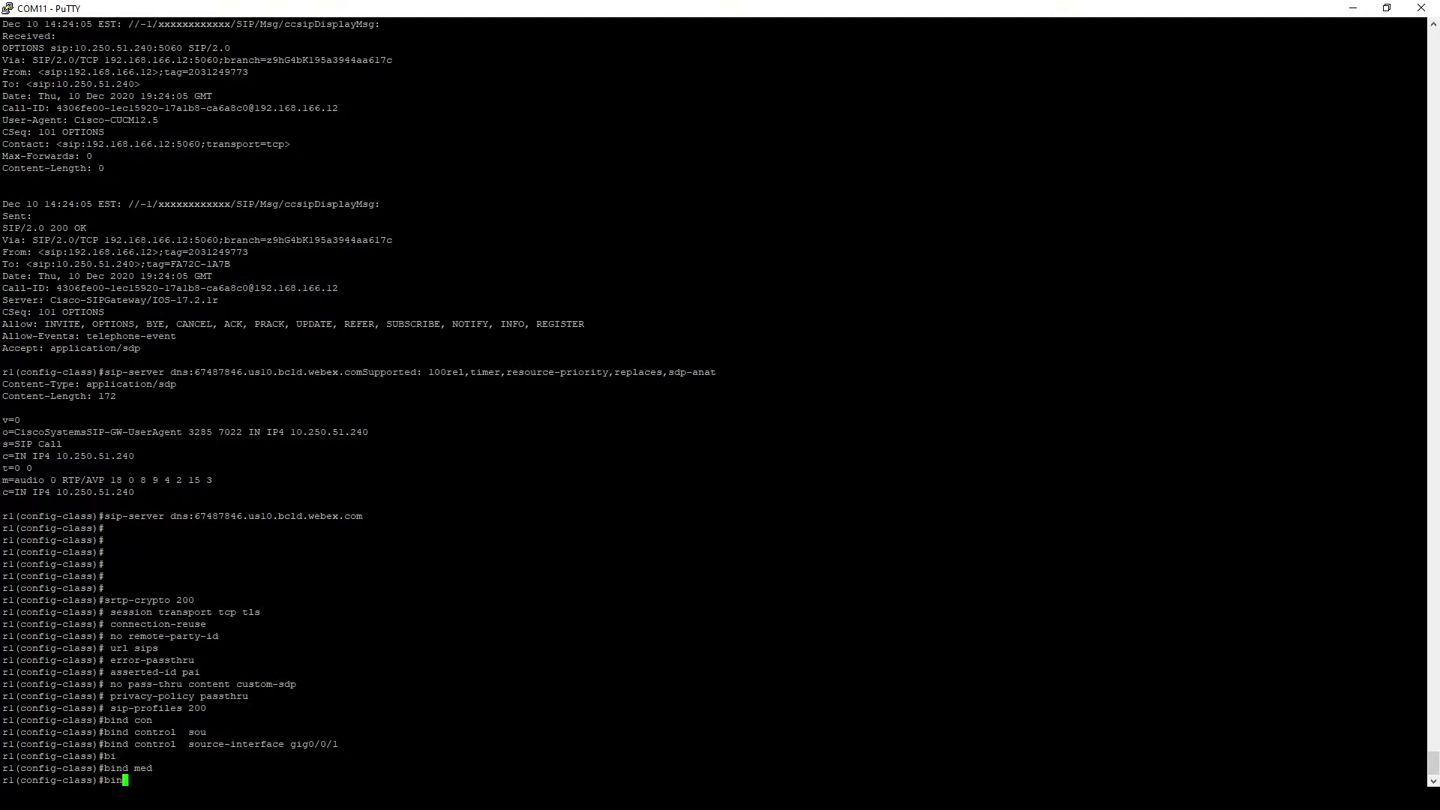
{"action": "type", "text": "sour"}
{"action": "key", "text": "Tab"}
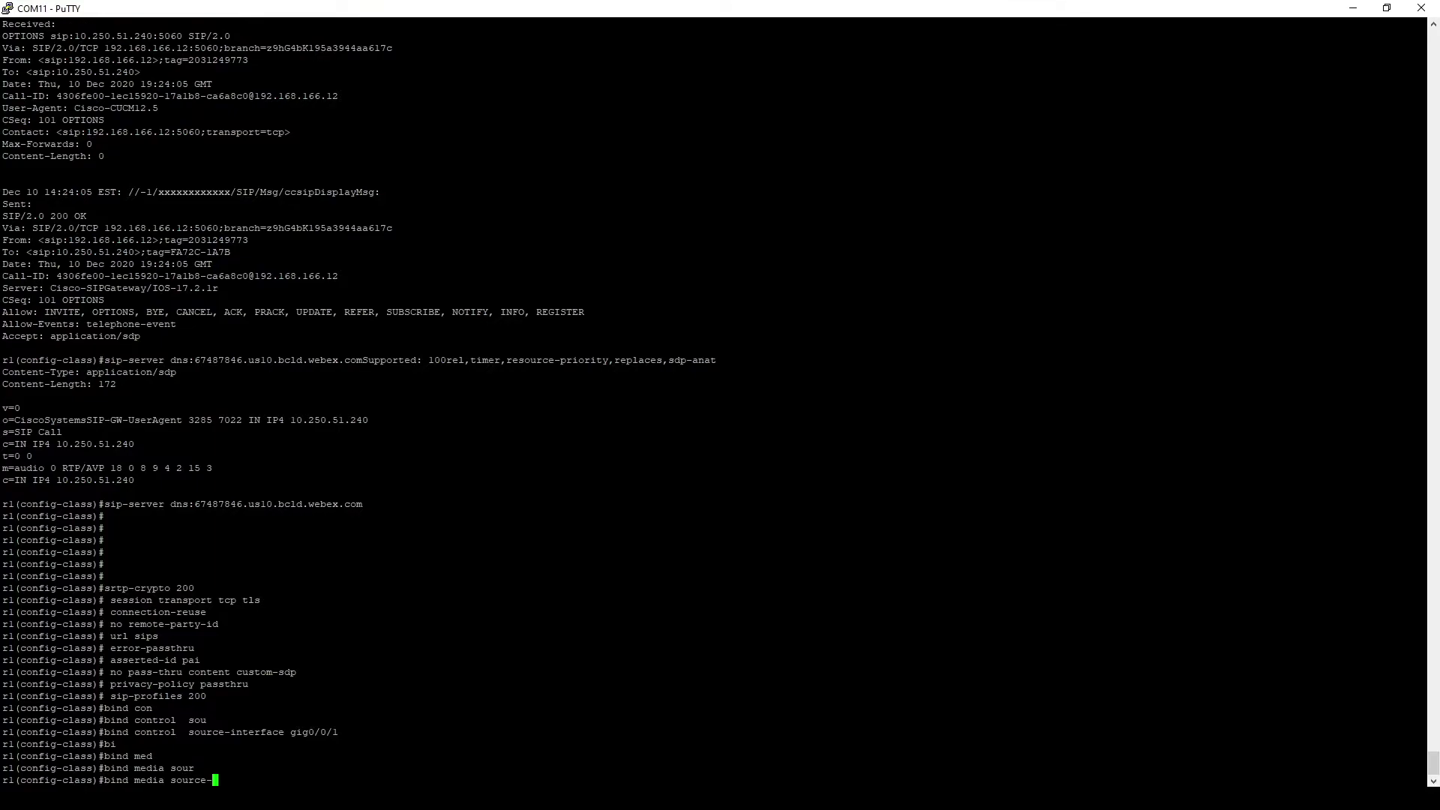
{"action": "type", "text": "in"}
{"action": "key", "text": "Tab"}
{"action": "type", "text": "gi"}
{"action": "key", "text": "Tab"}
{"action": "type", "text": "0/0/1"}
{"action": "key", "text": "Return"}
{"action": "key", "text": "Return"}
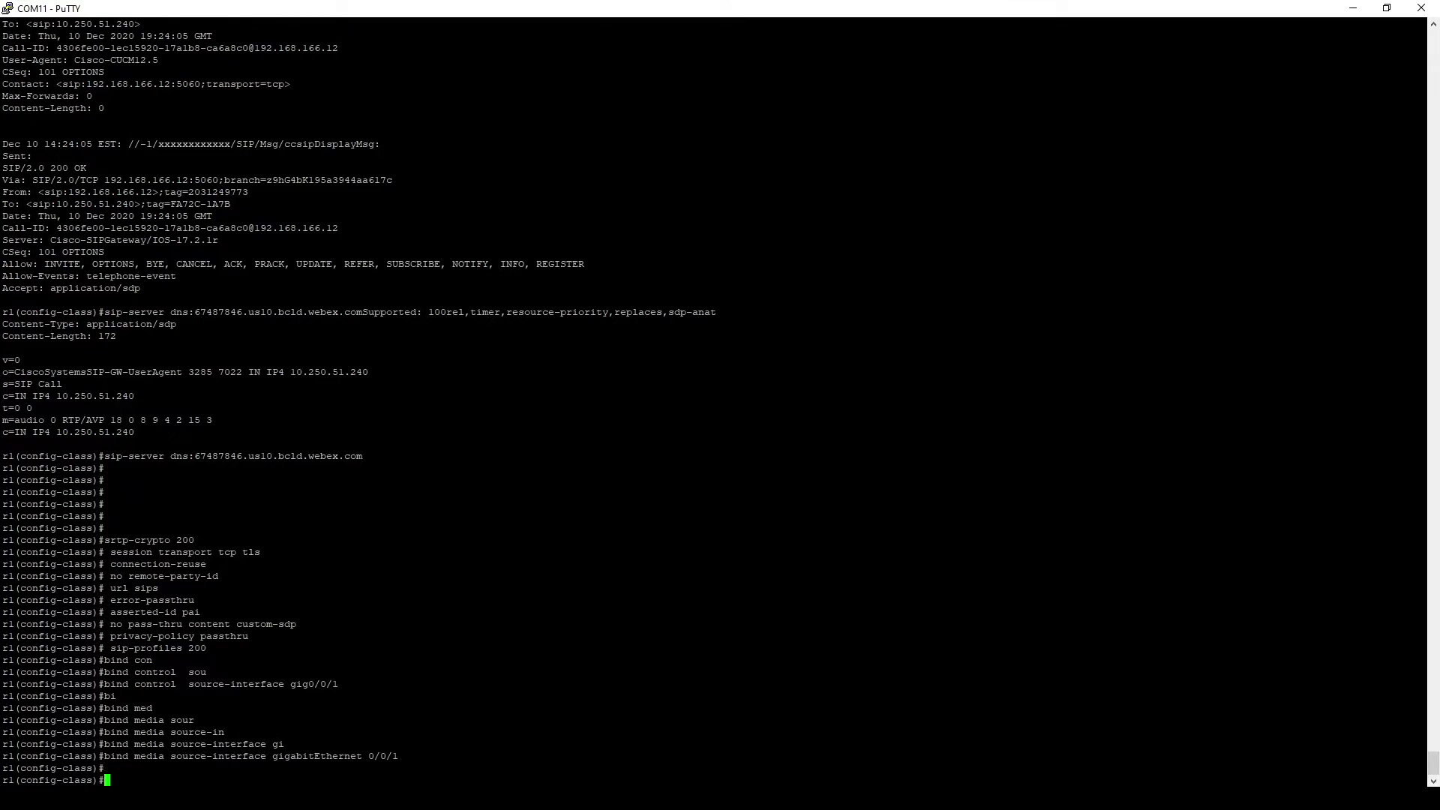
Set the outbound proxy to dns:ch10.sipconnect-us.bcld.webex.com
{"action": "type", "text": "out"}
{"action": "key", "text": "Tab"}
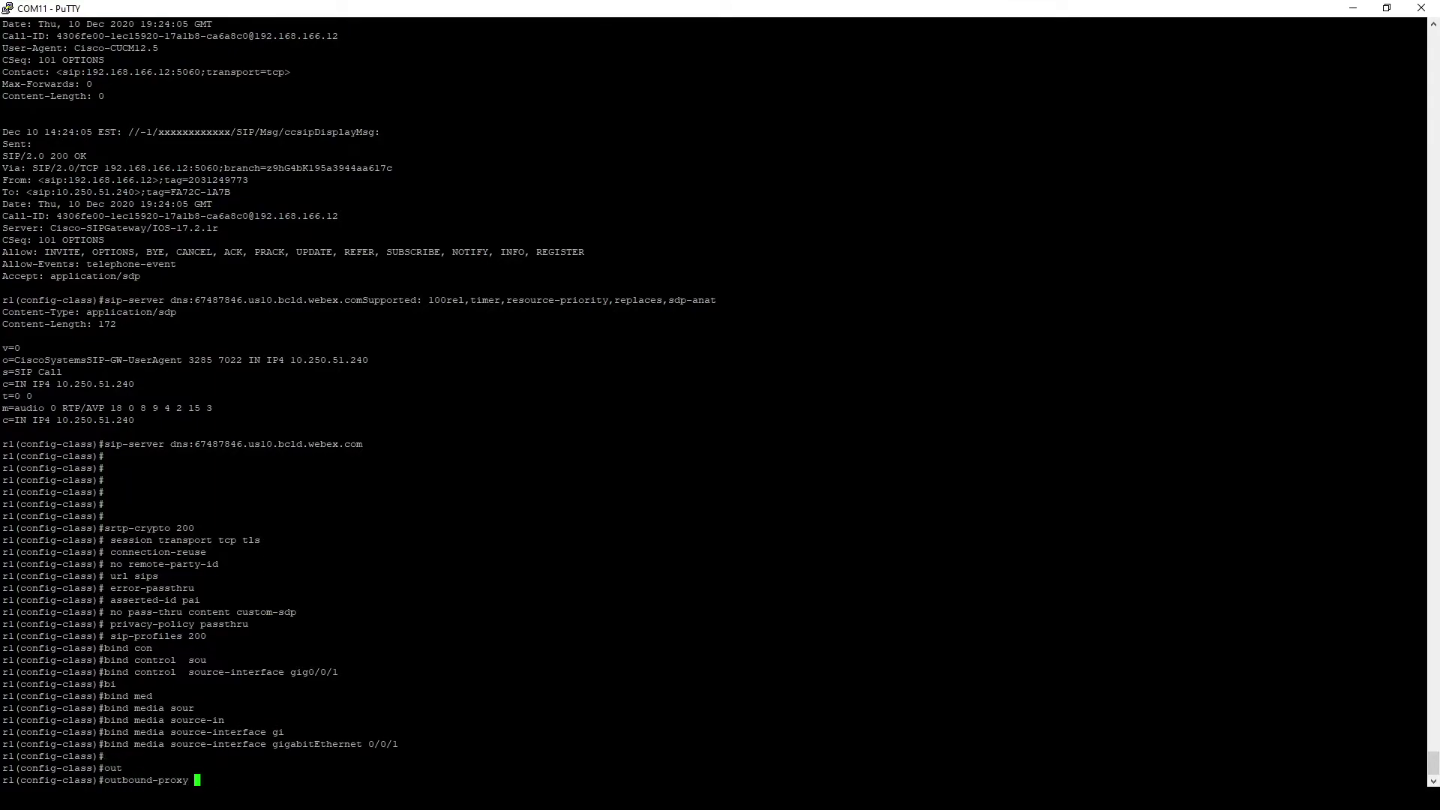
{"action": "type", "text": "dns:"}
{"action": "key", "text": "alt+Tab"}
{"action": "key", "text": "alt+Tab"}
{"action": "type", "text": "ch10.sipconnect-us.bcld.webex.com"}
{"action": "key", "text": "Return"}
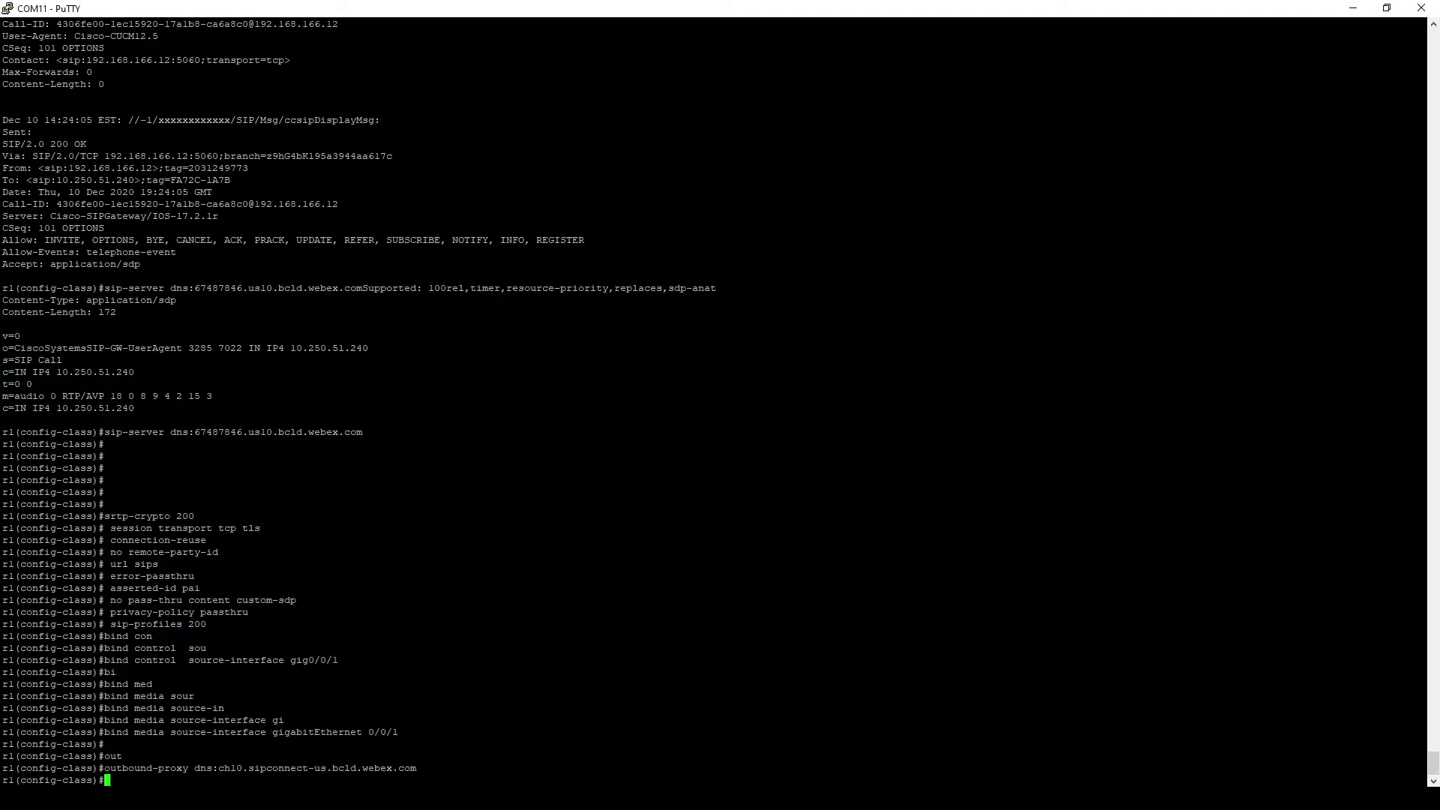
Exit configuration mode with 'end'
{"action": "key", "text": "Return"}
{"action": "key", "text": "Return"}
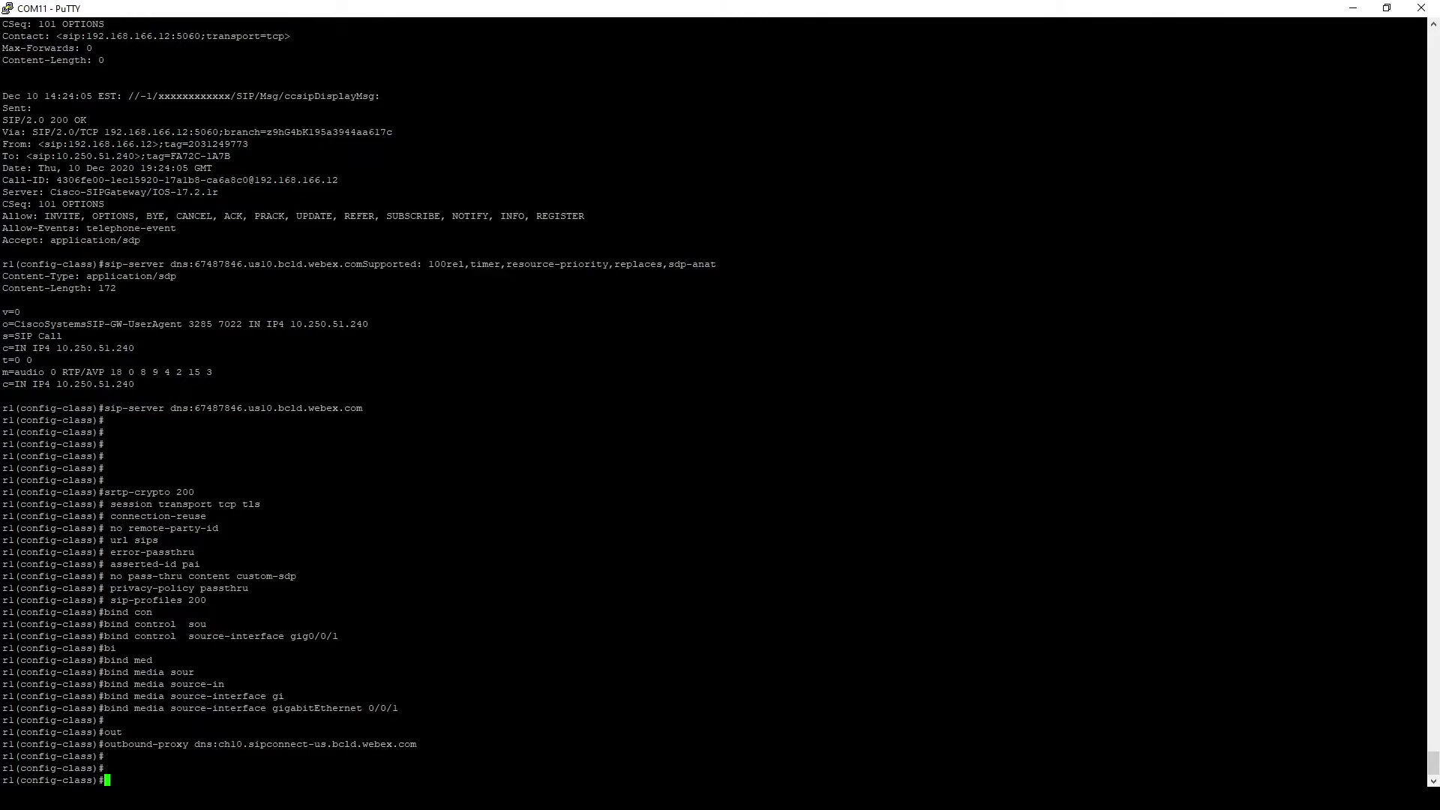
{"action": "type", "text": "end"}
{"action": "key", "text": "Return"}
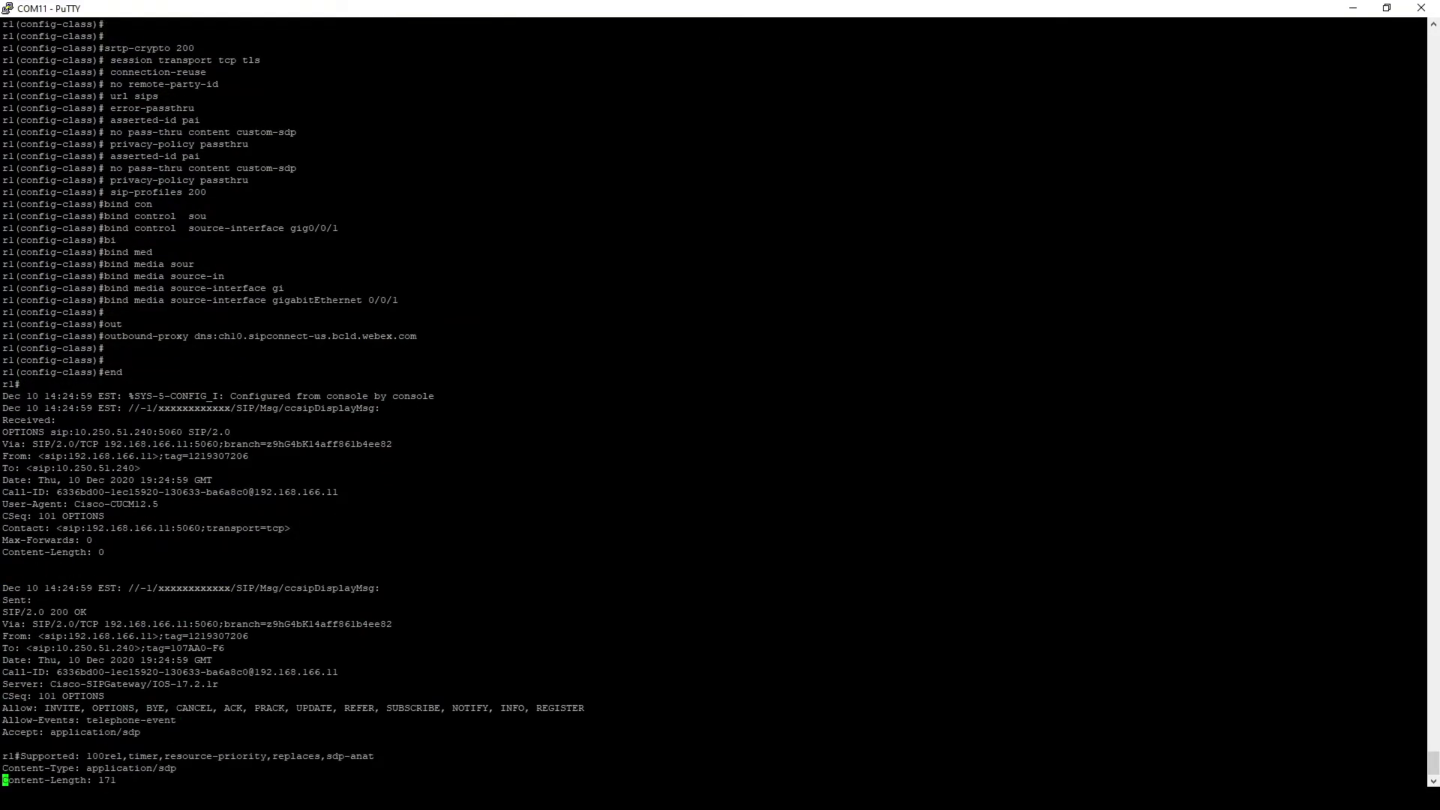
{"action": "key", "text": "Return"}
{"action": "key", "text": "Return"}
{"action": "key", "text": "Return"}
{"action": "key", "text": "Return"}
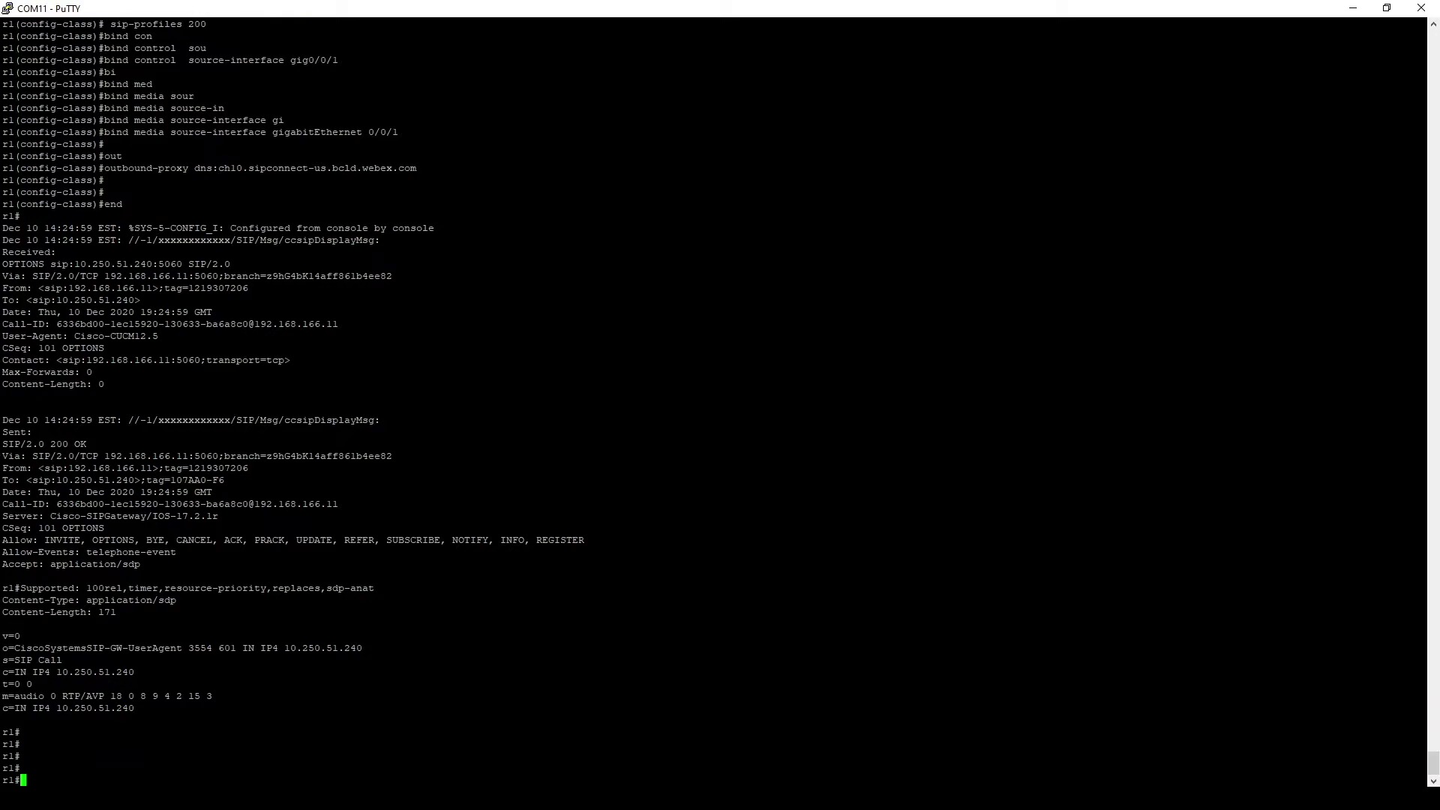
Run 'show sip-ua register status' and confirm 'yes normal' registration and the SIP/2.0 200 OK reply
{"action": "type", "text": "show sip-u"}
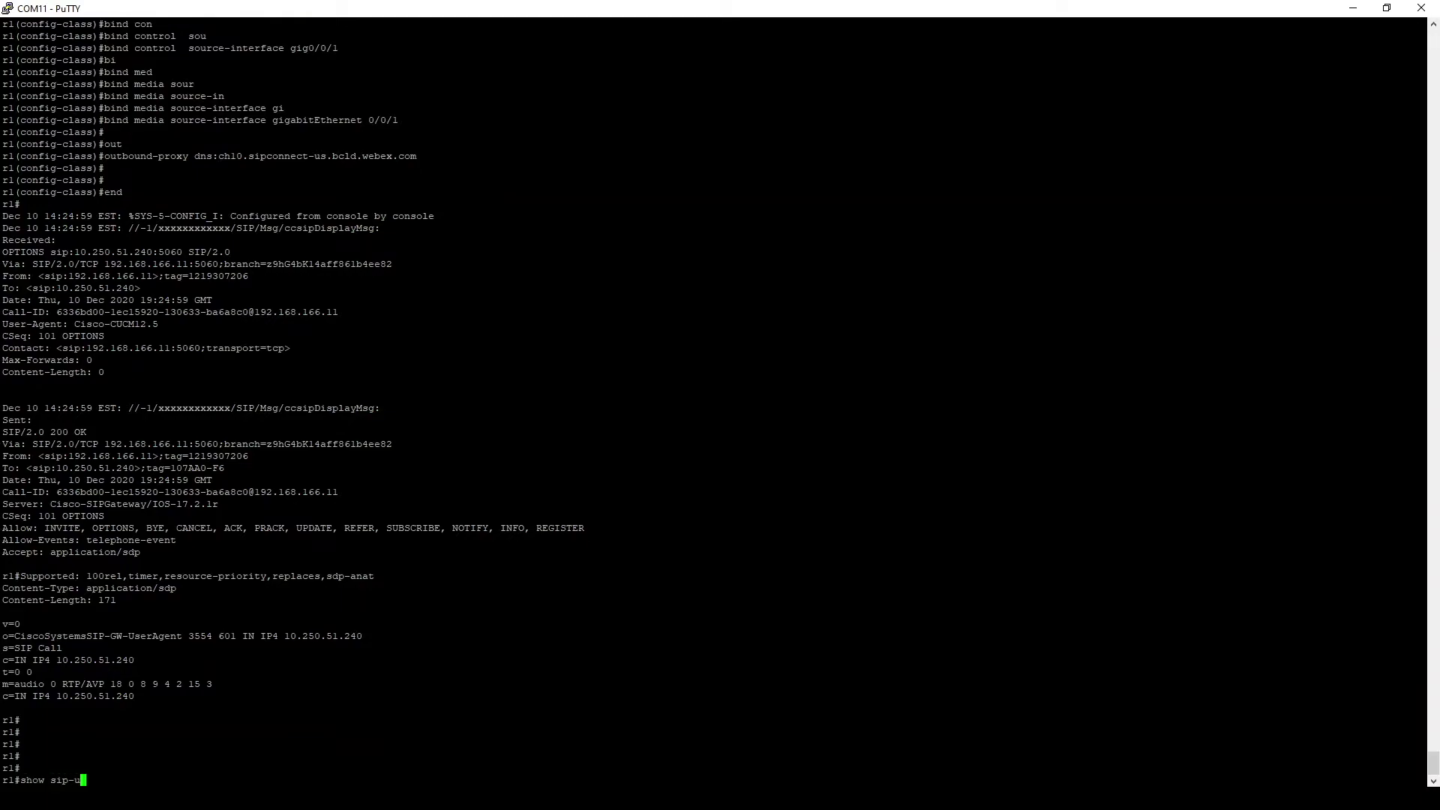
{"action": "type", "text": "a "}
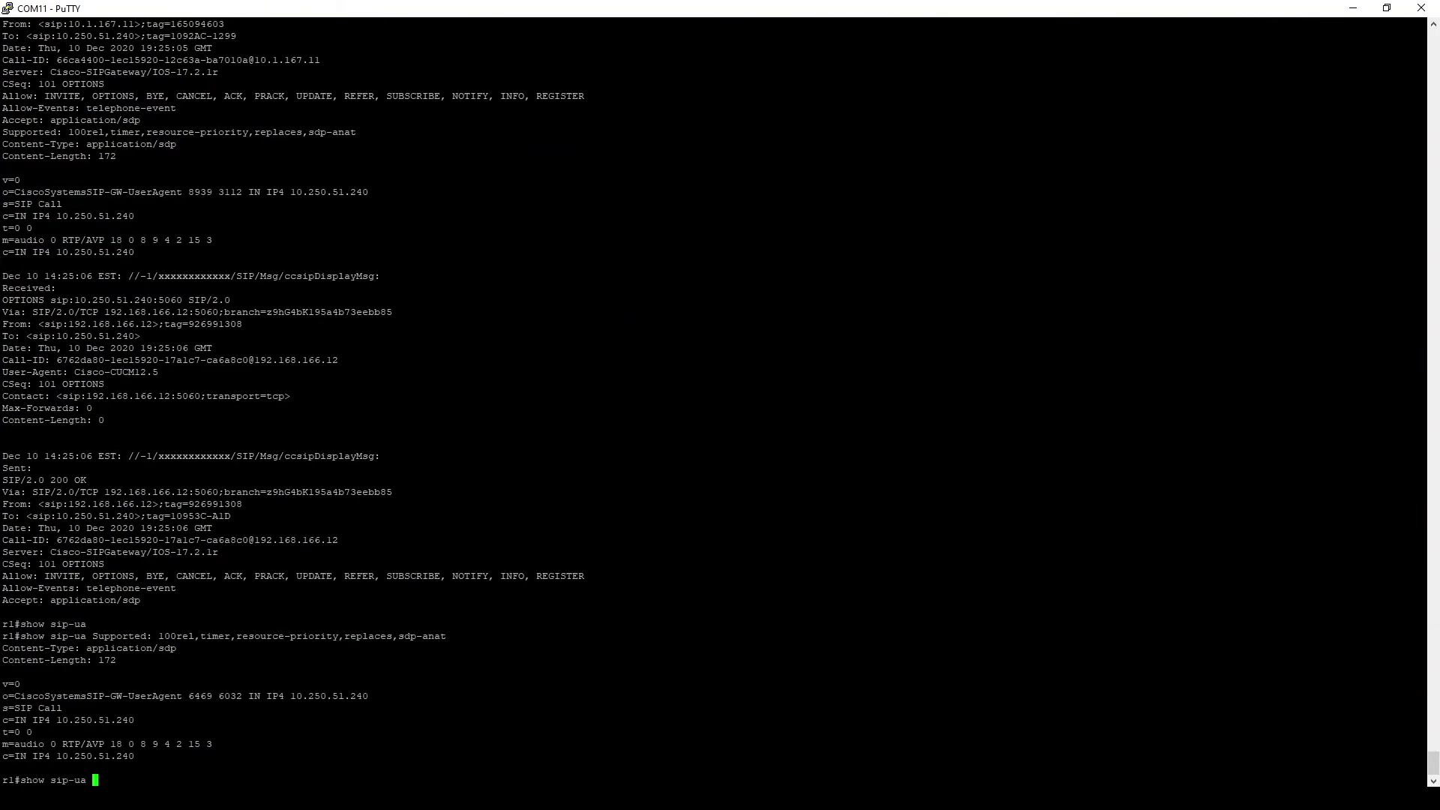
{"action": "type", "text": "register status ?"}
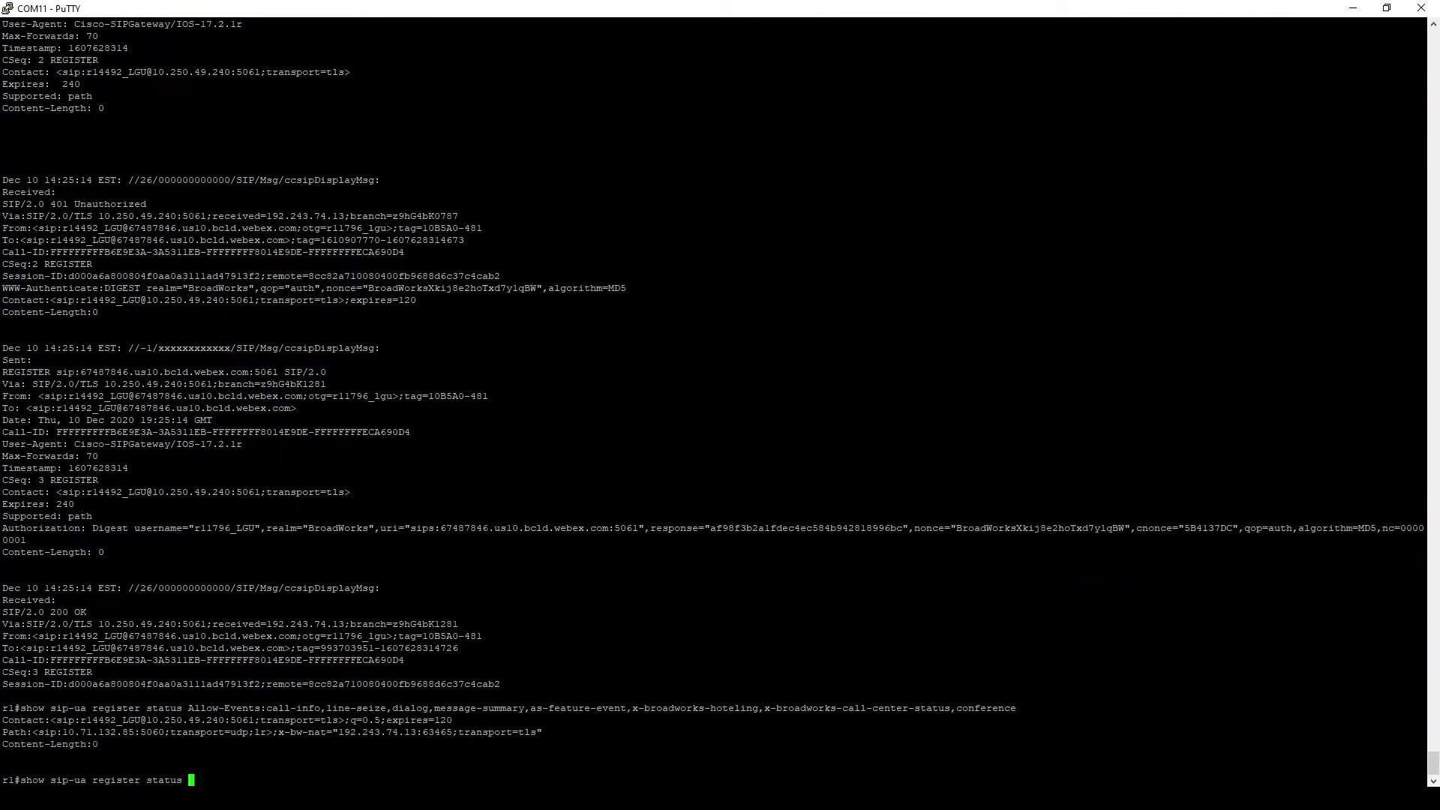
{"action": "key", "text": "Return"}
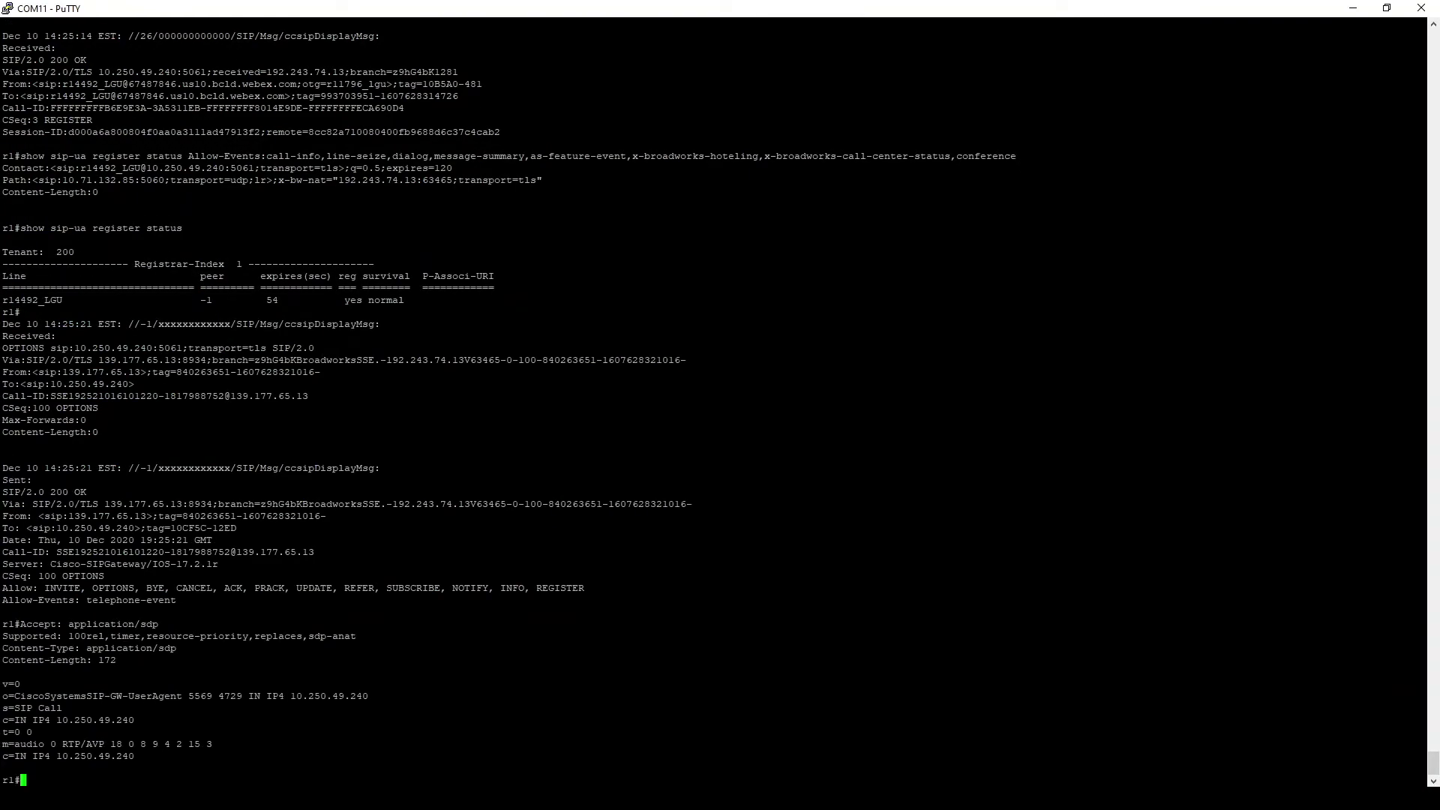
{"action": "left_click_drag", "start_coordinate": [332, 300], "coordinate": [375, 300]}
{"action": "scroll", "coordinate": [374, 300], "scroll_direction": "up", "scroll_amount": 10}
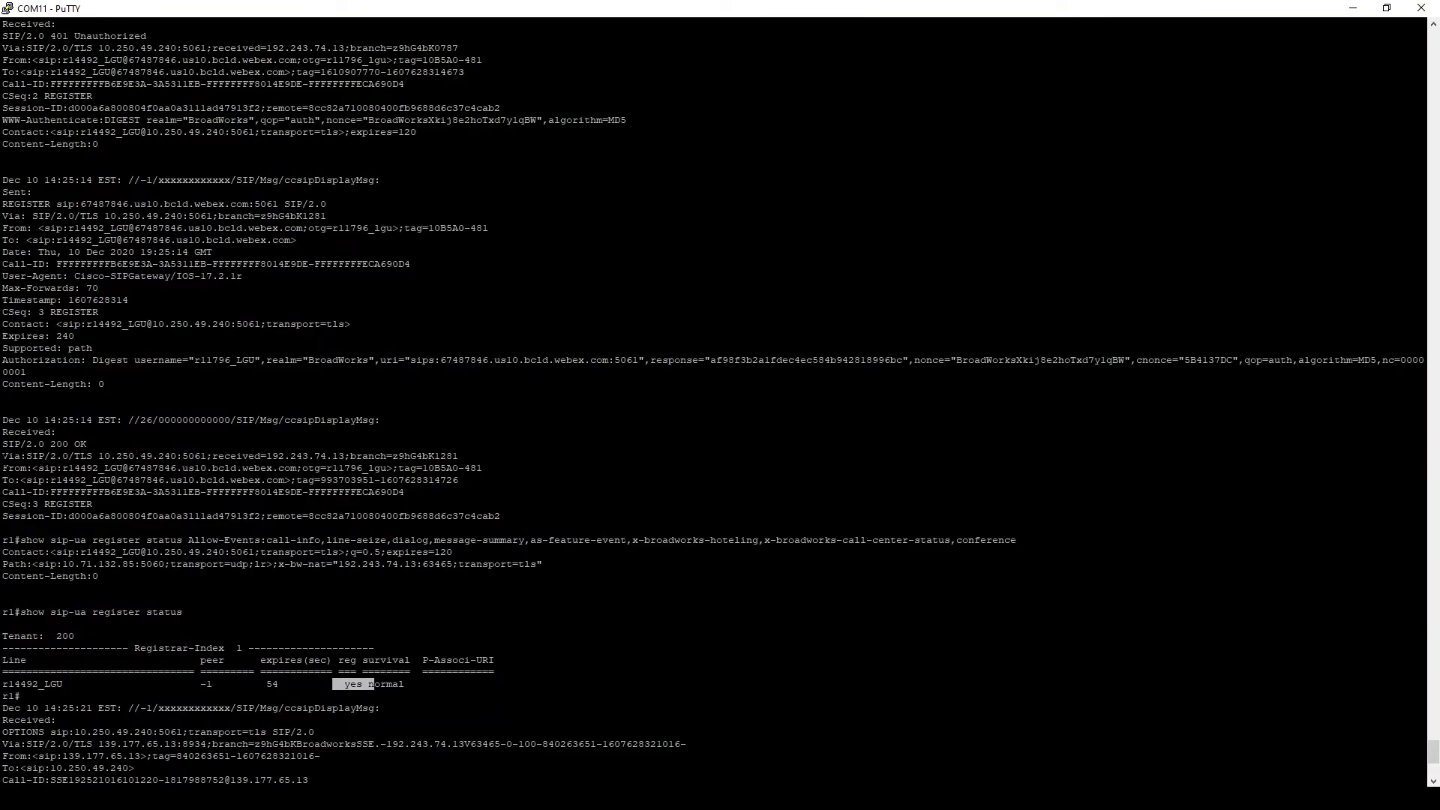
{"action": "left_click_drag", "start_coordinate": [3, 445], "coordinate": [88, 445]}
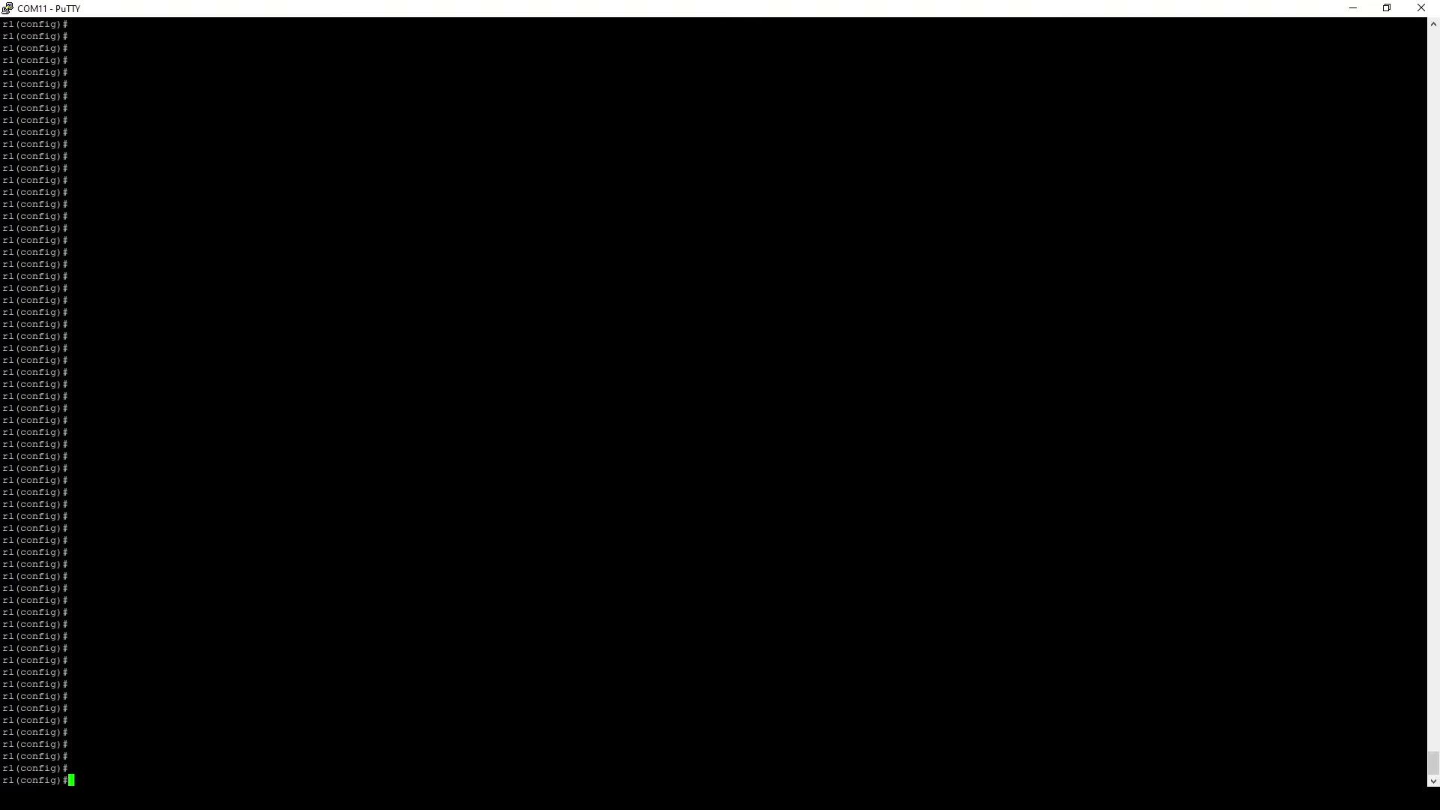
Create voice class tenant 100 with UDP session transport
{"action": "type", "text": "voice class ten"}
{"action": "key", "text": "Tab"}
{"action": "type", "text": "100"}
{"action": "key", "text": "Return"}
{"action": "type", "text": "ses"}
{"action": "key", "text": "Tab"}
{"action": "type", "text": "tr"}
{"action": "key", "text": "Tab"}
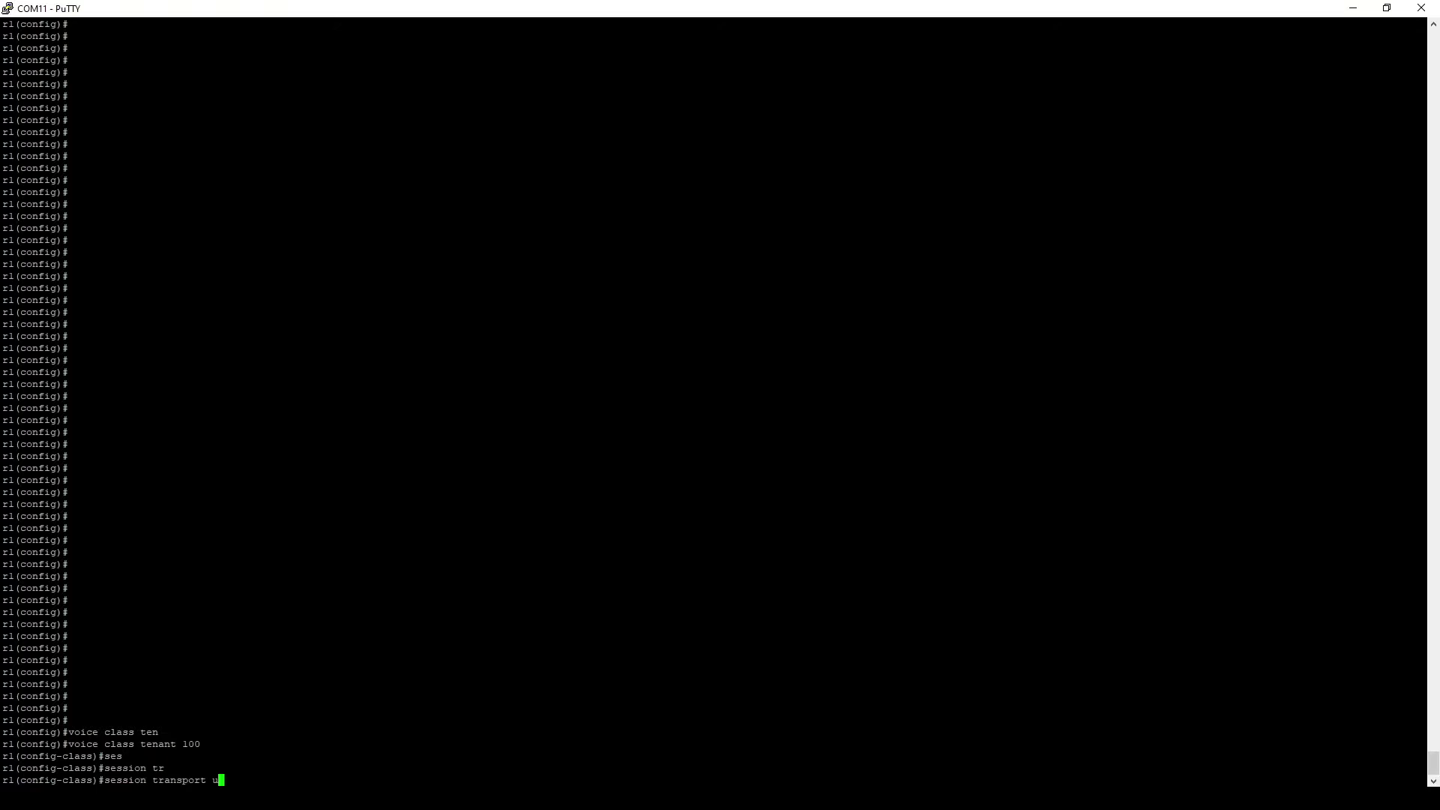
{"action": "type", "text": "u"}
Add url sip and error-passthru to tenant 100
{"action": "key", "text": "Tab"}
{"action": "key", "text": "Return"}
{"action": "type", "text": "url sip"}
{"action": "key", "text": "Return"}
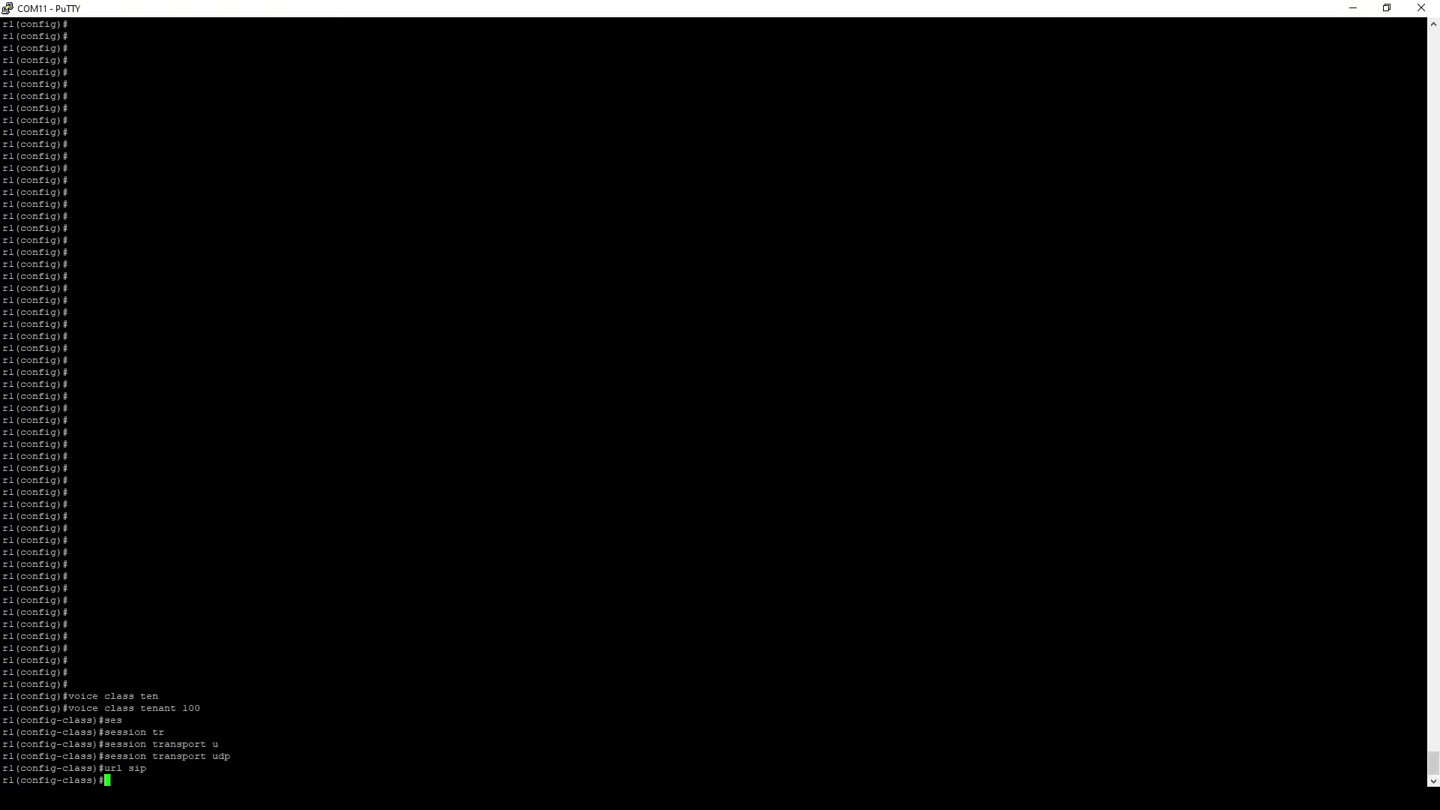
{"action": "type", "text": "error-pas"}
Bind tenant 100's SIP control and media source-interface to gig0/0/0
{"action": "key", "text": "Tab"}
{"action": "key", "text": "Return"}
{"action": "type", "text": "bind "}
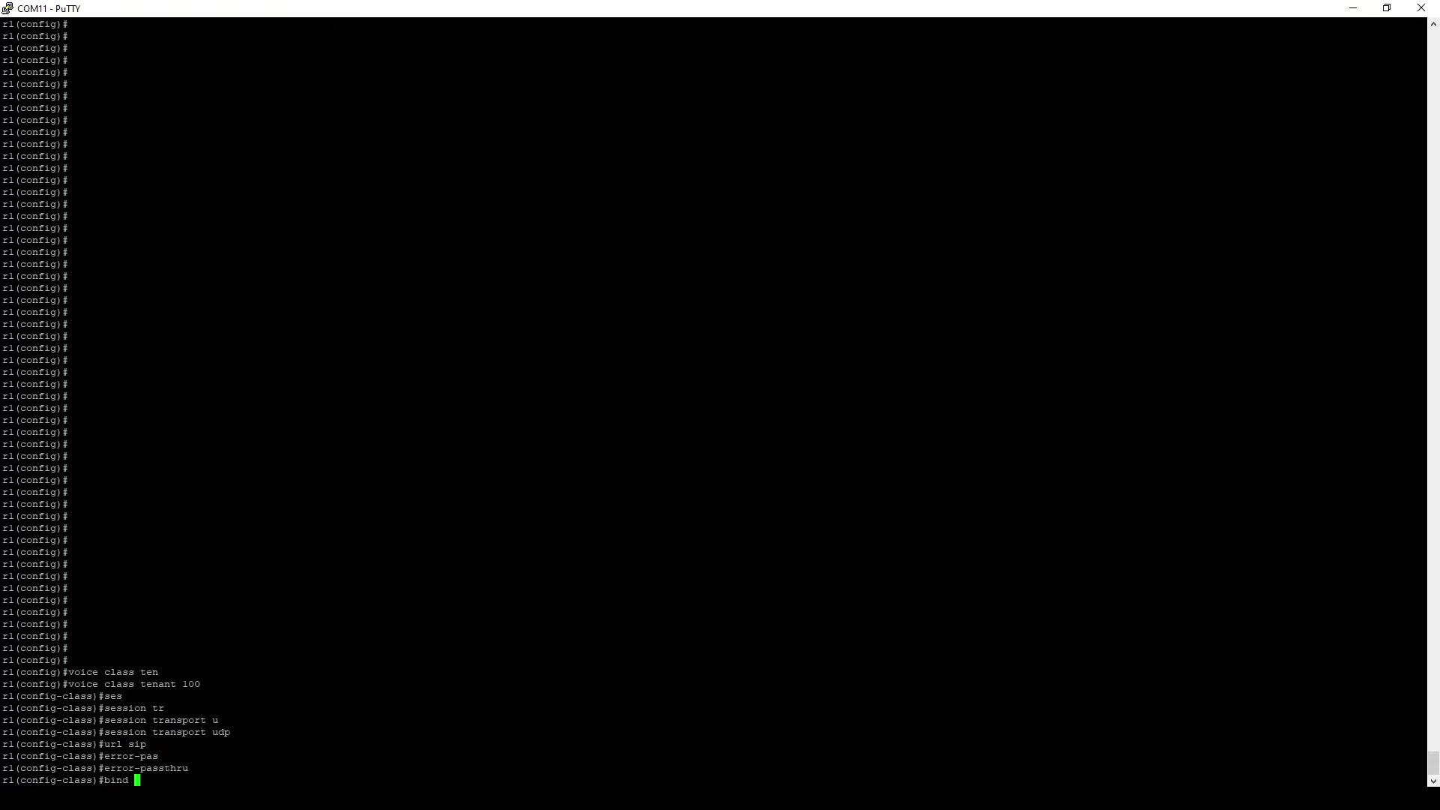
{"action": "type", "text": "control sou"}
{"action": "key", "text": "Tab"}
{"action": "type", "text": "gig0/0/0"}
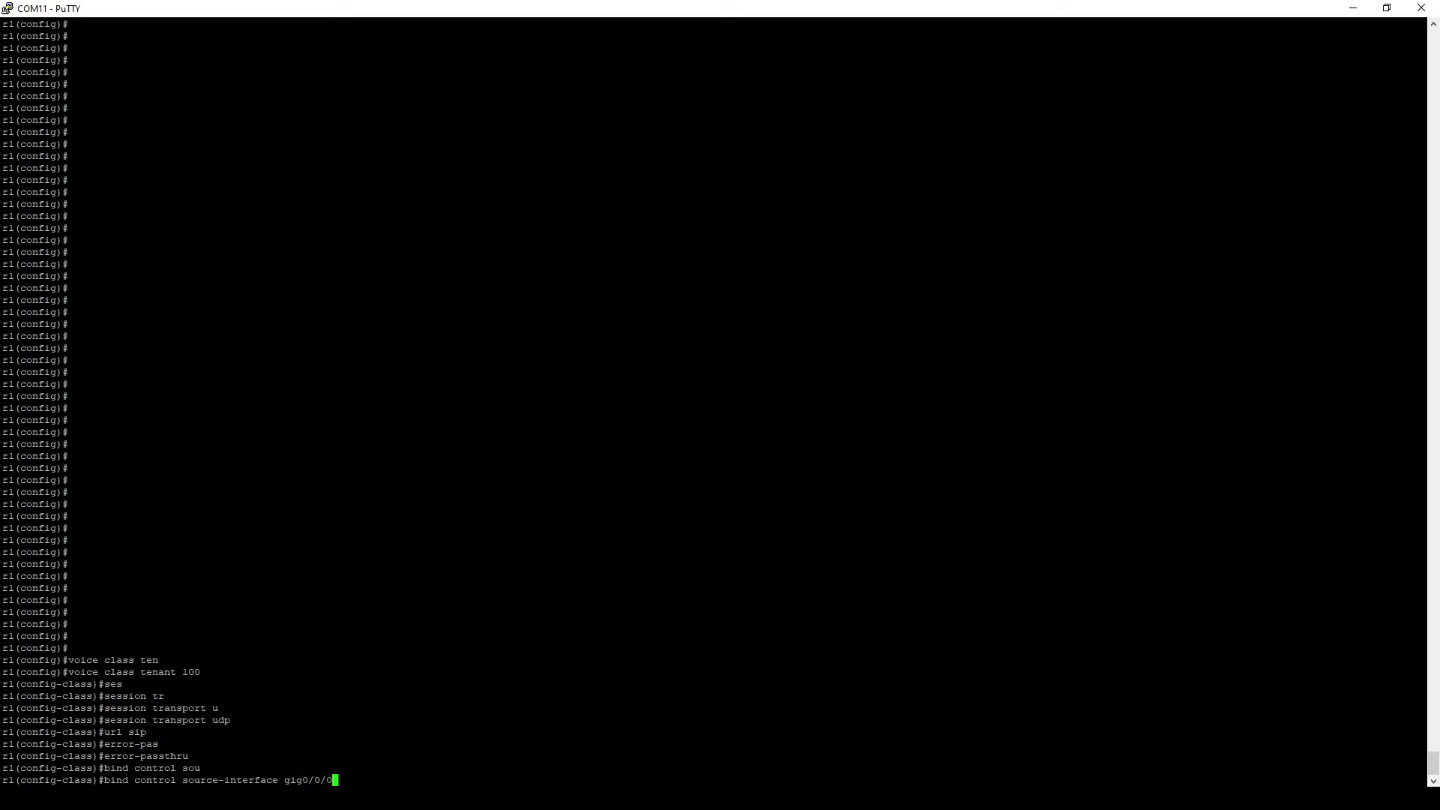
{"action": "key", "text": "Return"}
{"action": "type", "text": "bind media sou"}
{"action": "key", "text": "Tab"}
{"action": "type", "text": "rce-in"}
Disable custom-SDP content pass-thru on tenant 100
{"action": "key", "text": "Tab"}
{"action": "type", "text": "gig0/0/0"}
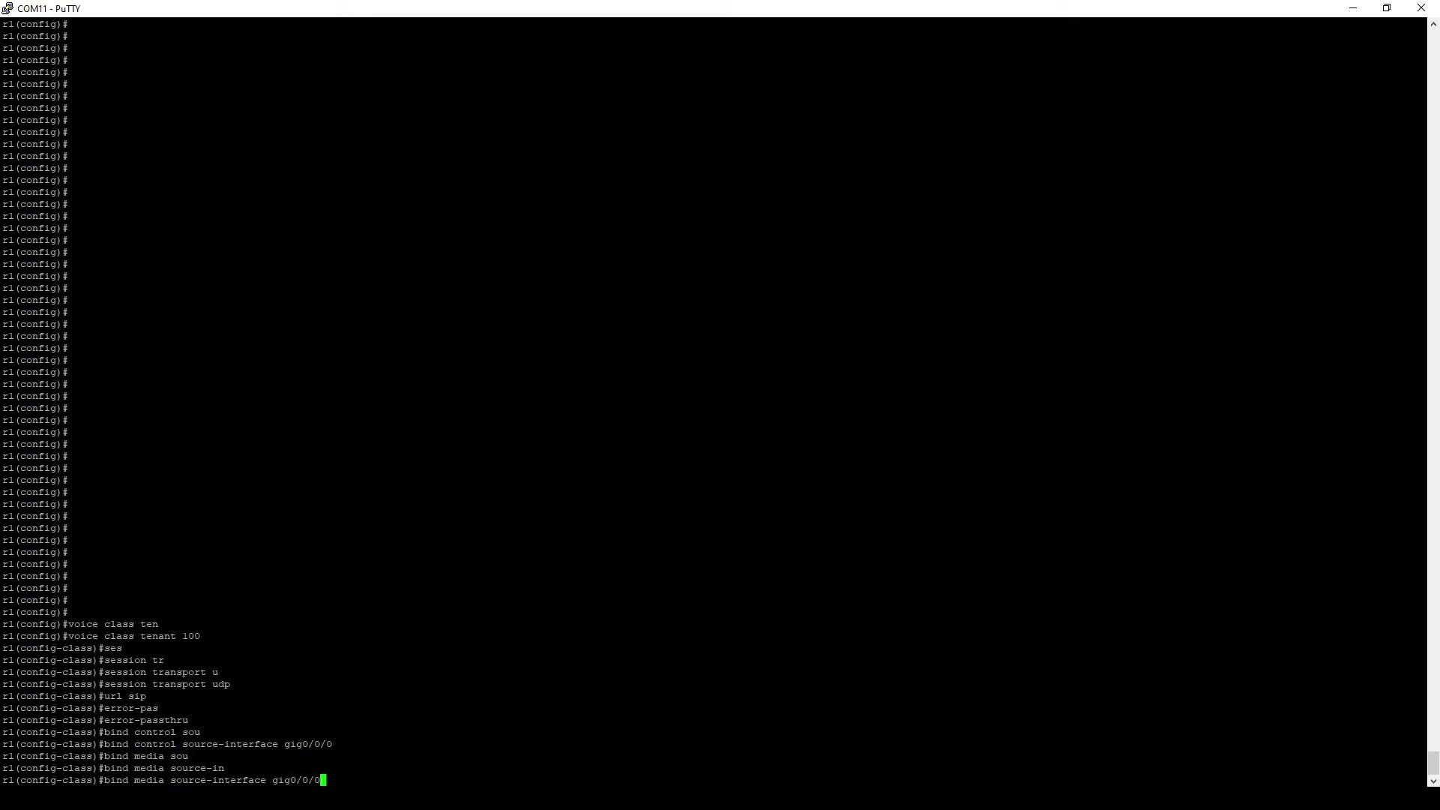
{"action": "key", "text": "Return"}
{"action": "type", "text": "no pas"}
{"action": "key", "text": "Tab"}
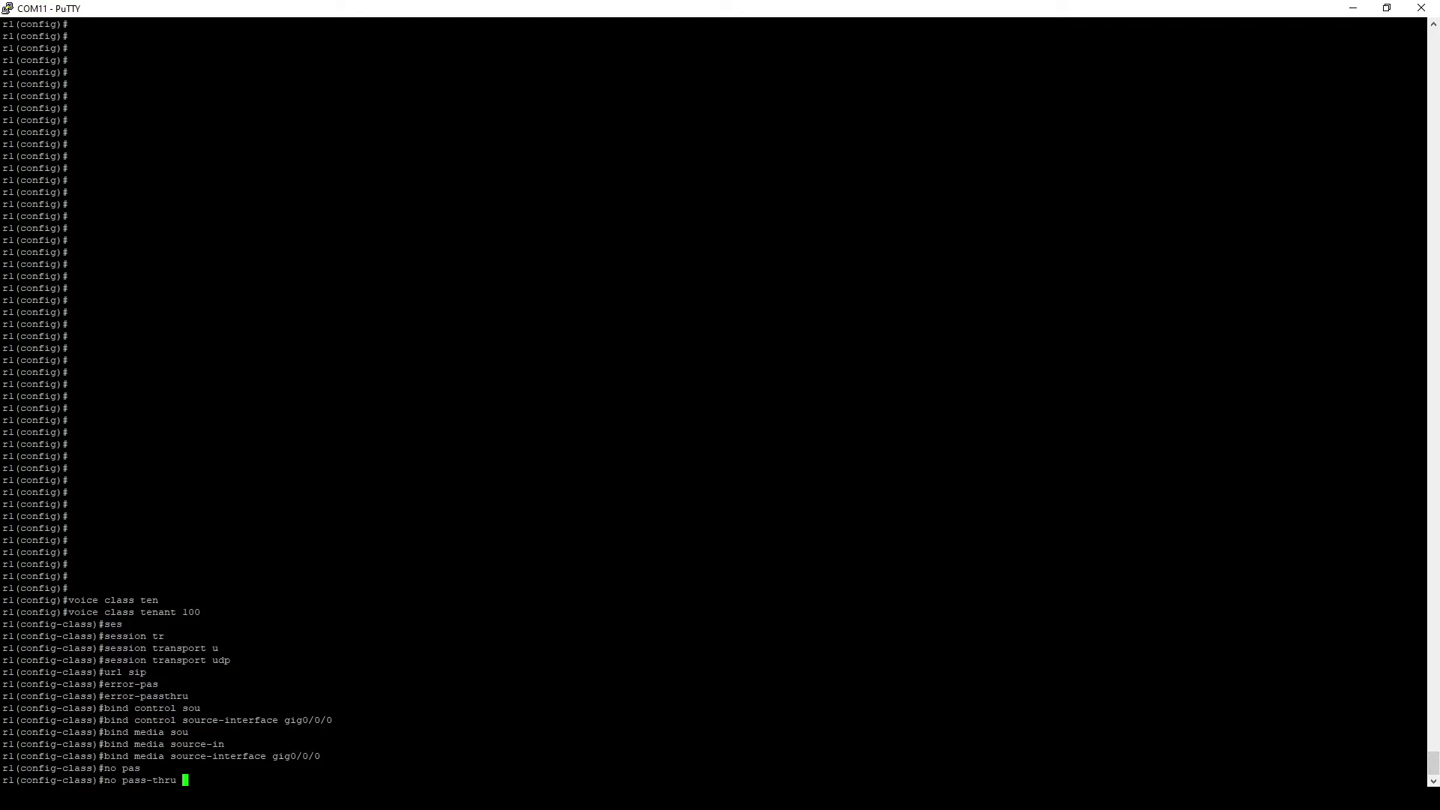
{"action": "type", "text": "con"}
Create voice class tenant 300 with control and media bound to gig0/0/0
{"action": "key", "text": "Tab"}
{"action": "type", "text": "cu"}
{"action": "key", "text": "Tab"}
{"action": "key", "text": "Return"}
{"action": "key", "text": "Return"}
{"action": "key", "text": "Return"}
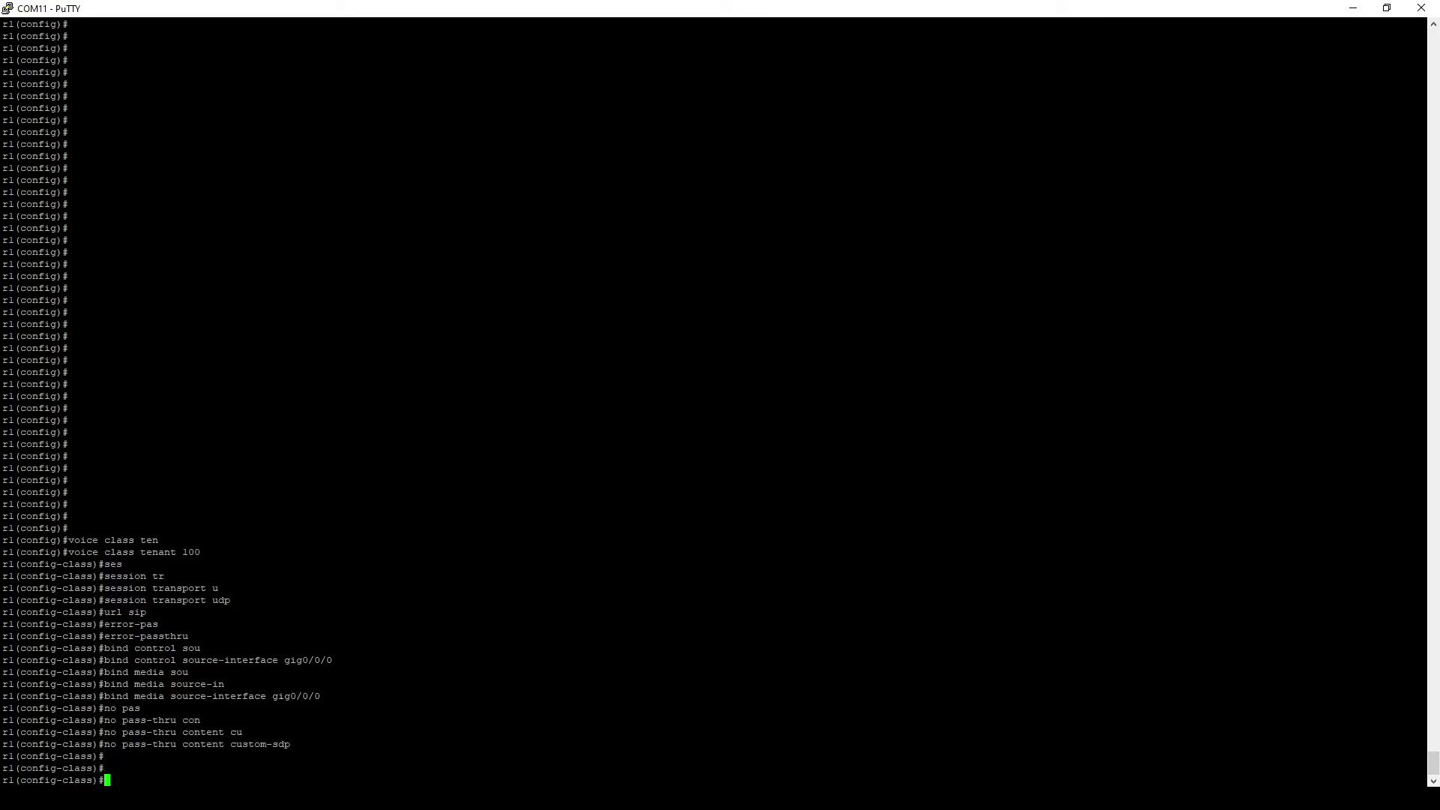
{"action": "type", "text": "voice class tenan"}
{"action": "key", "text": "Tab"}
{"action": "type", "text": "300"}
{"action": "key", "text": "Return"}
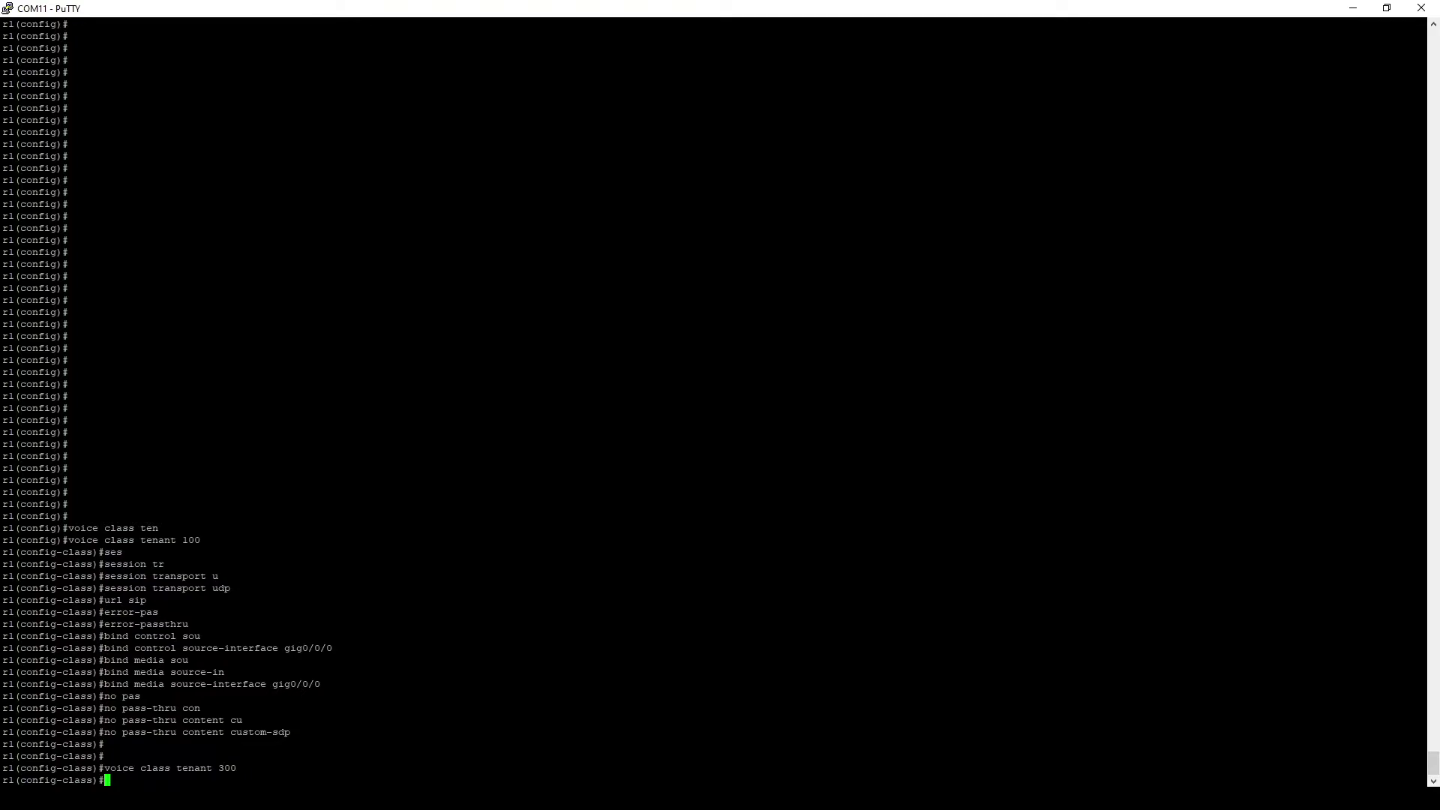
{"action": "type", "text": "bind con"}
{"action": "key", "text": "Tab"}
{"action": "type", "text": "sou"}
{"action": "key", "text": "Tab"}
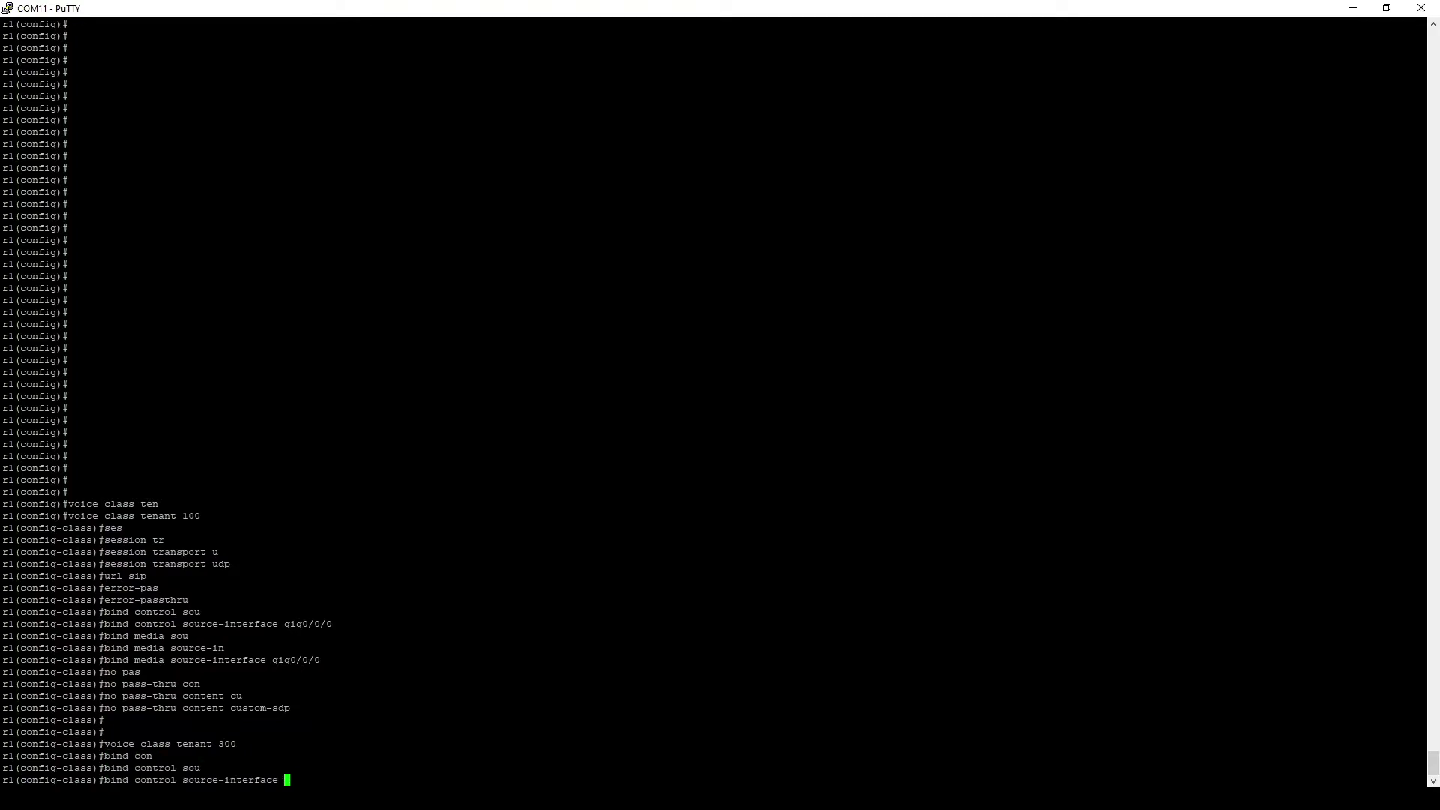
{"action": "type", "text": "gig0/0/0"}
{"action": "key", "text": "Return"}
{"action": "type", "text": "bind media sour"}
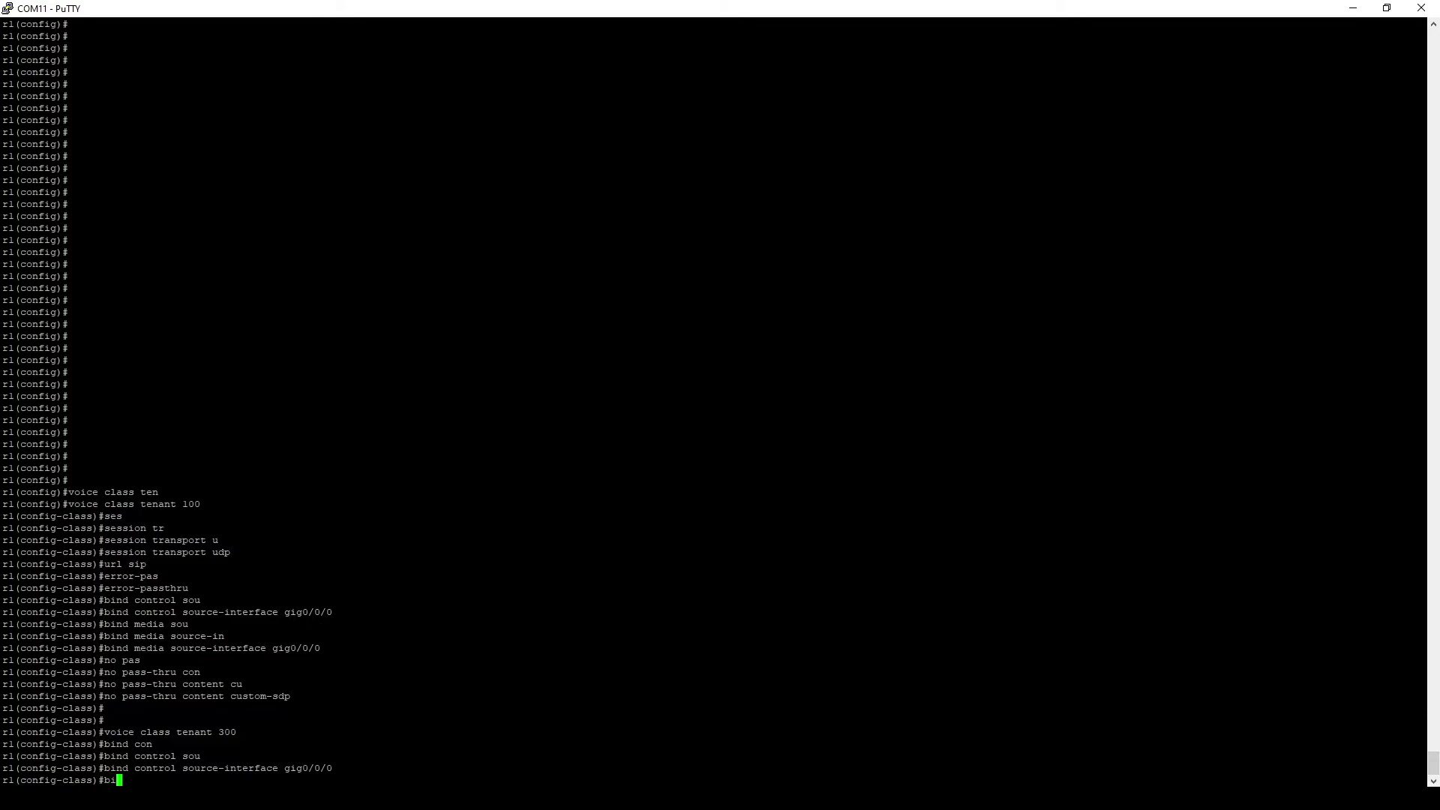
{"action": "key", "text": "Tab"}
{"action": "type", "text": "gig0/0/0"}
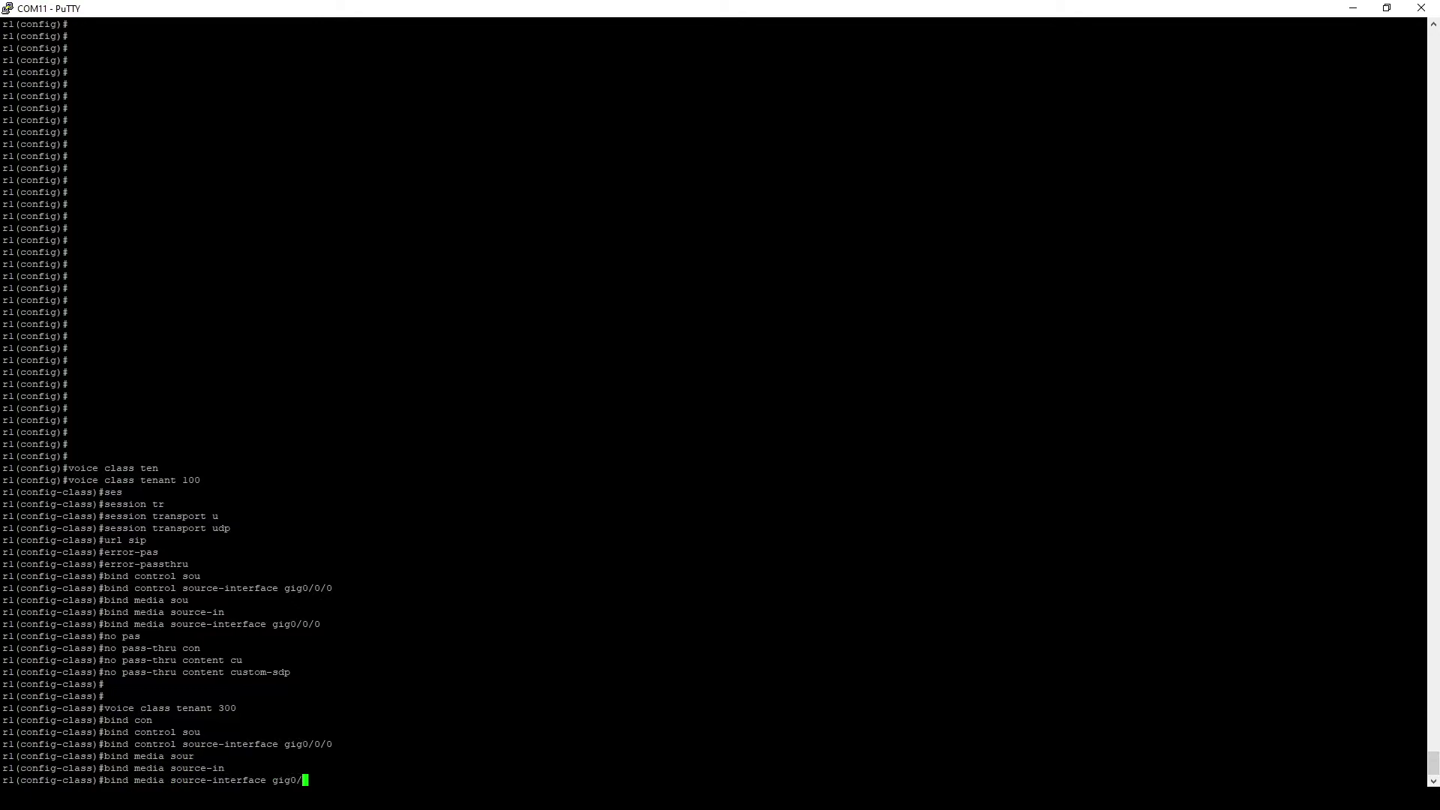
{"action": "key", "text": "Return"}
Disable custom-SDP content pass-thru on tenant 300
{"action": "type", "text": "no pas"}
{"action": "key", "text": "Tab"}
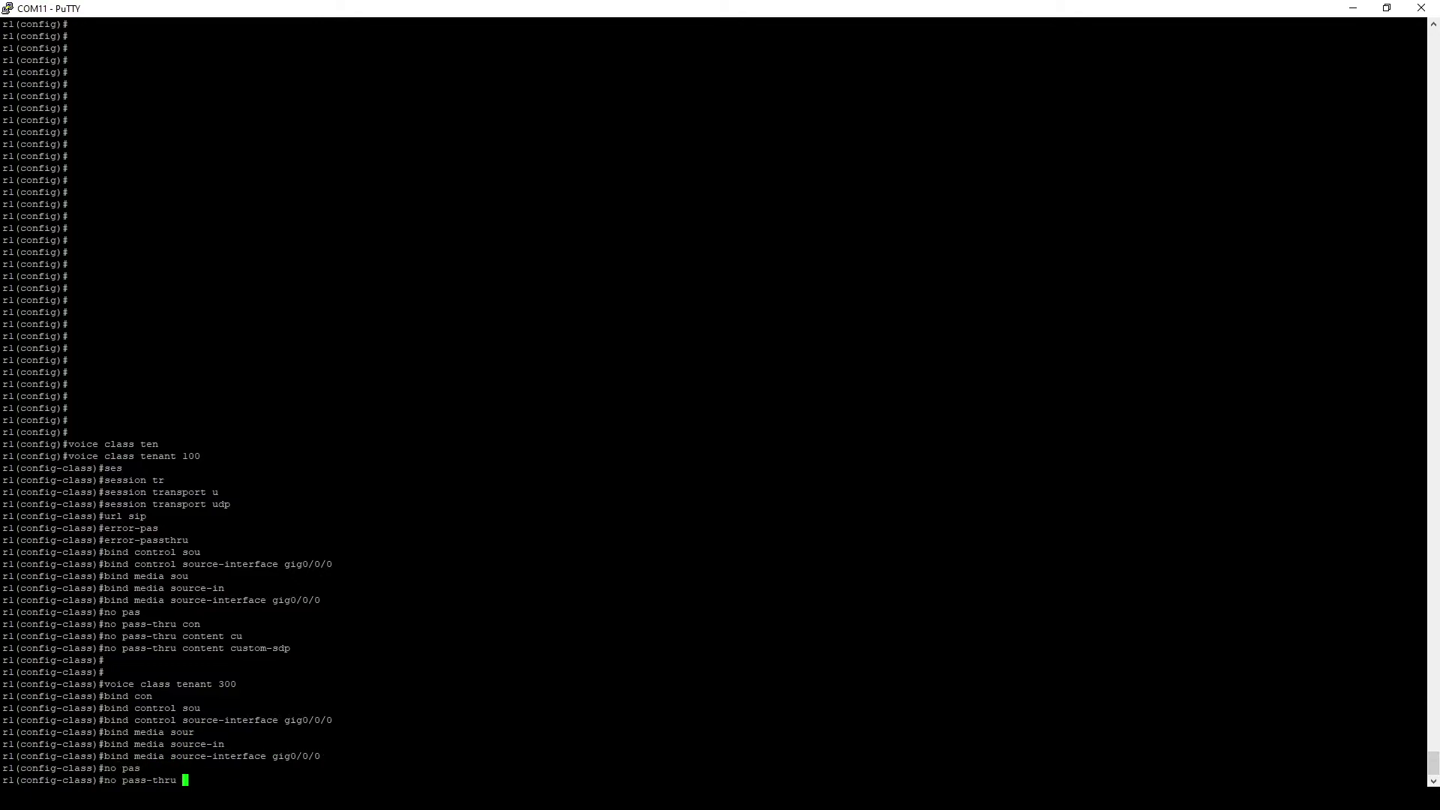
{"action": "type", "text": "con"}
{"action": "key", "text": "Tab"}
{"action": "type", "text": "cu"}
{"action": "key", "text": "Tab"}
{"action": "key", "text": "Return"}
{"action": "key", "text": "Return"}
{"action": "key", "text": "Return"}
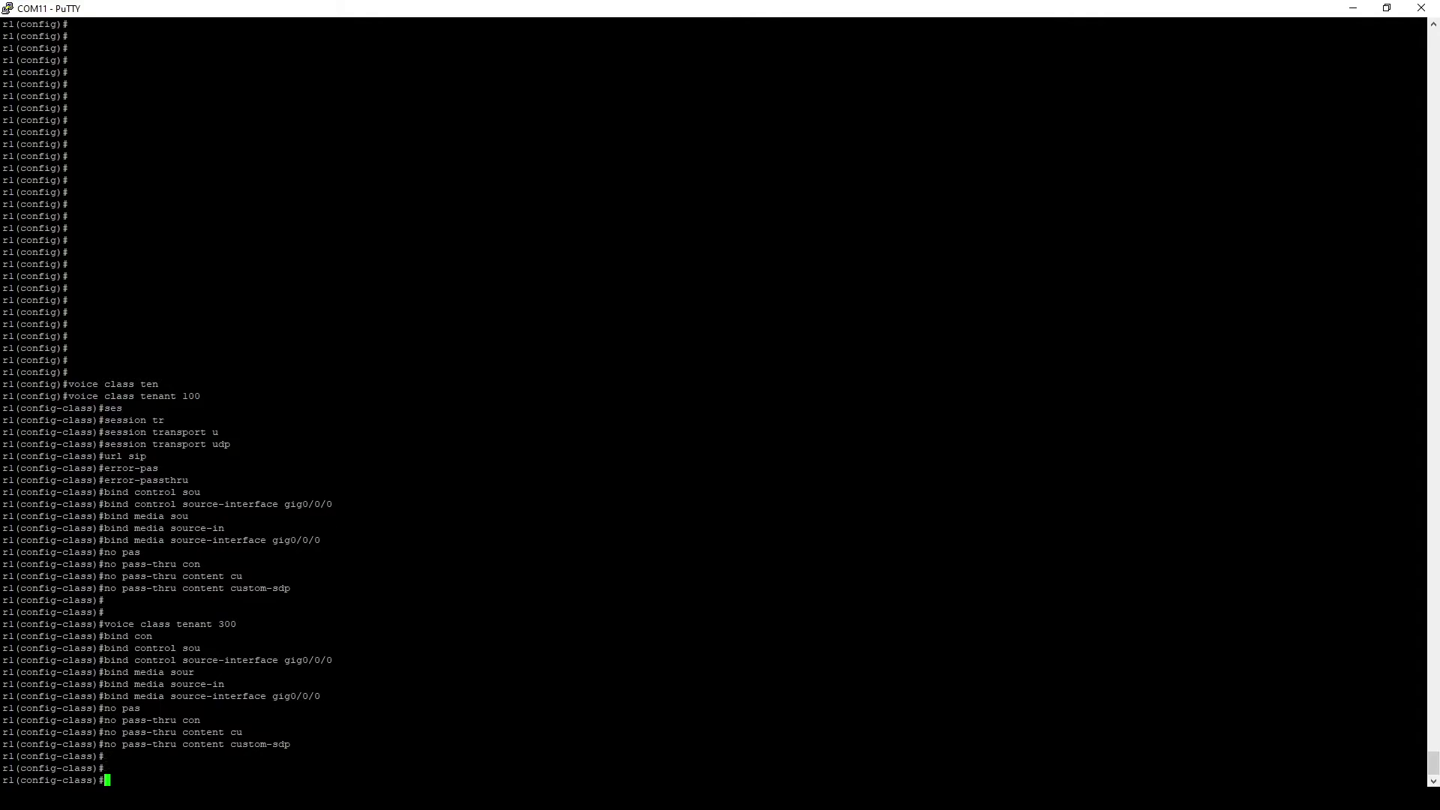
{"action": "type", "text": "voice class uri 100 sip"}
Add hosts 192.168.166.11, 192.168.166.12 and 10.1.167.11 to SIP URI class 100
{"action": "key", "text": "Return"}
{"action": "type", "text": "host ipv4:192.168.166.11"}
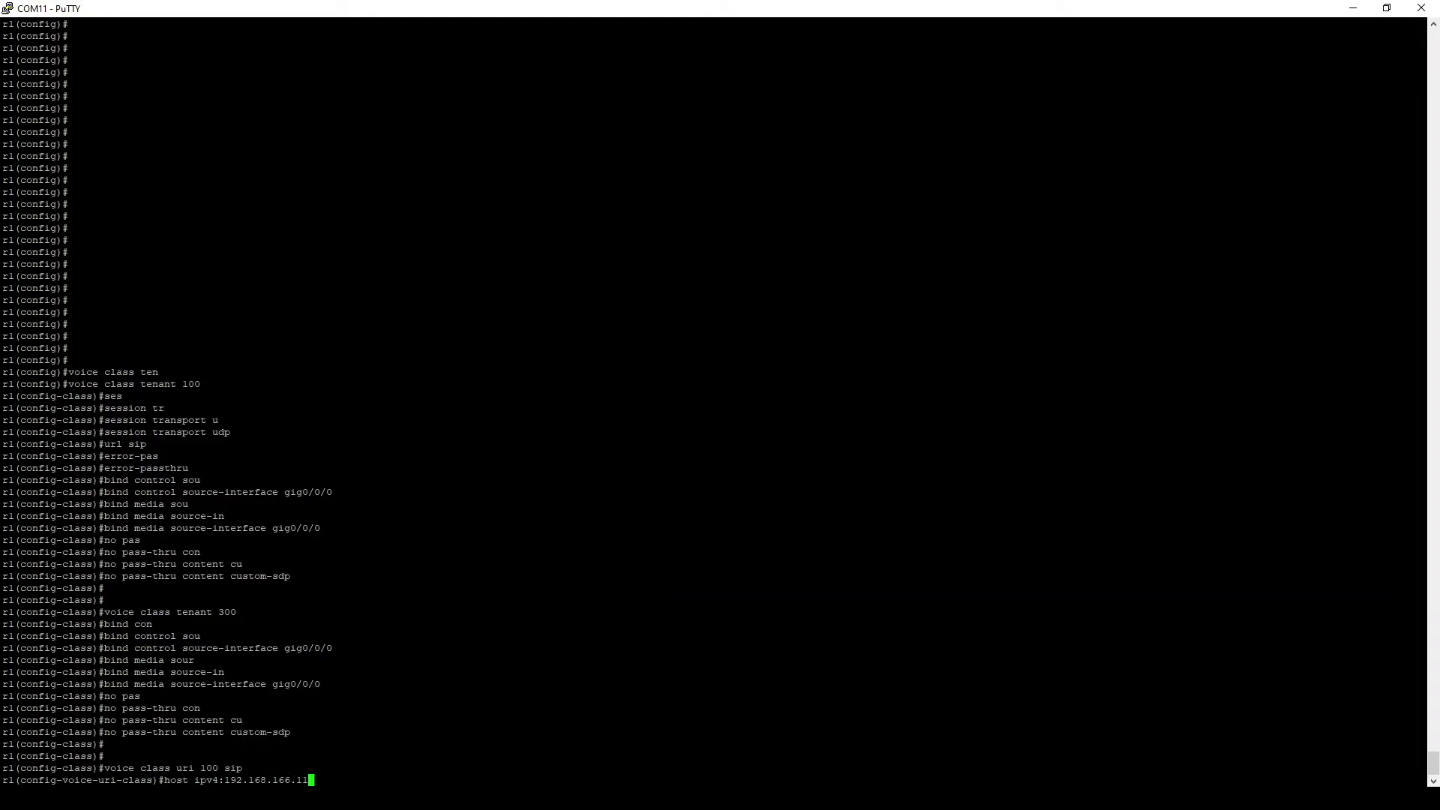
{"action": "key", "text": "Return"}
{"action": "key", "text": "Up"}
{"action": "key", "text": "BackSpace"}
{"action": "type", "text": "2"}
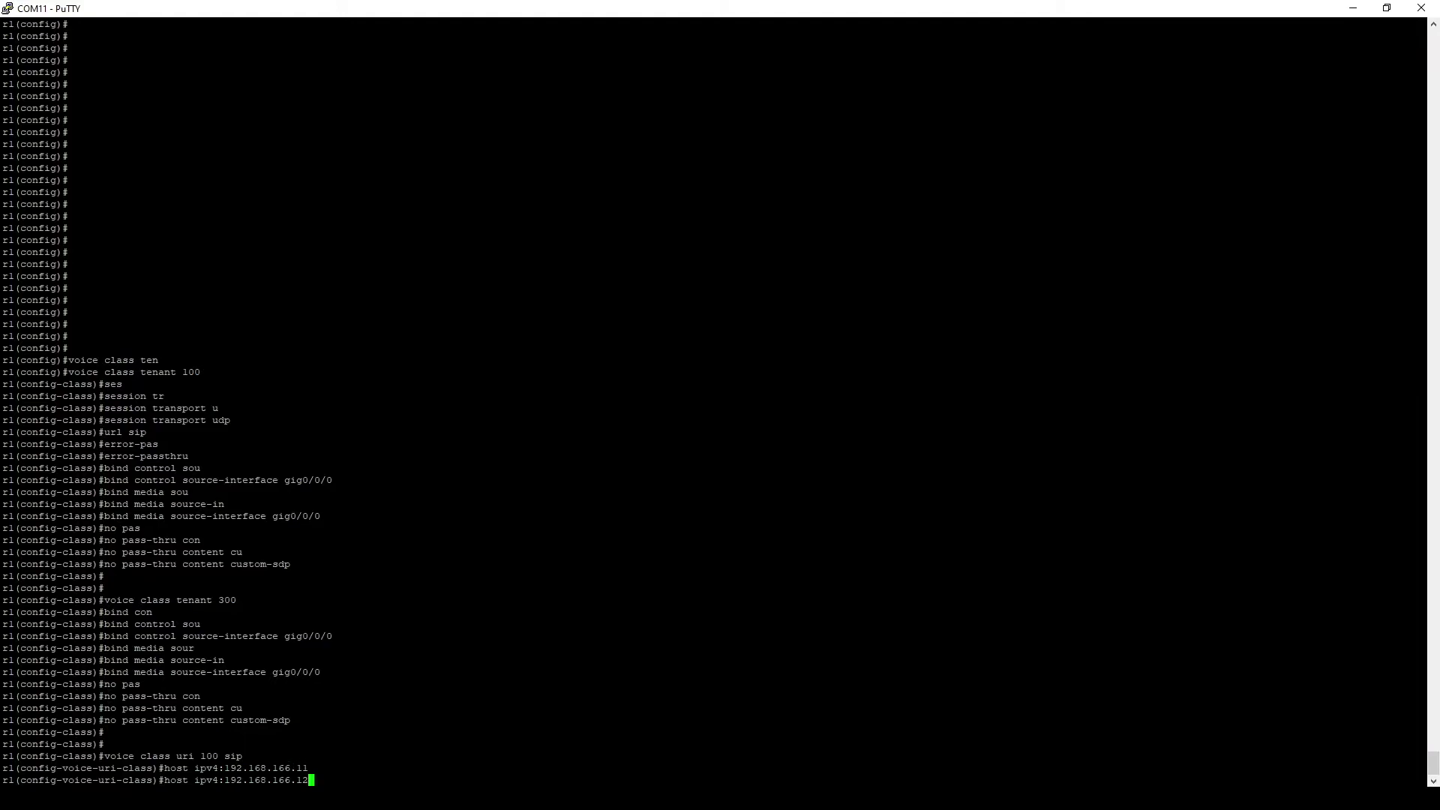
{"action": "key", "text": "Return"}
{"action": "type", "text": "host ipv4:10.1.167."}
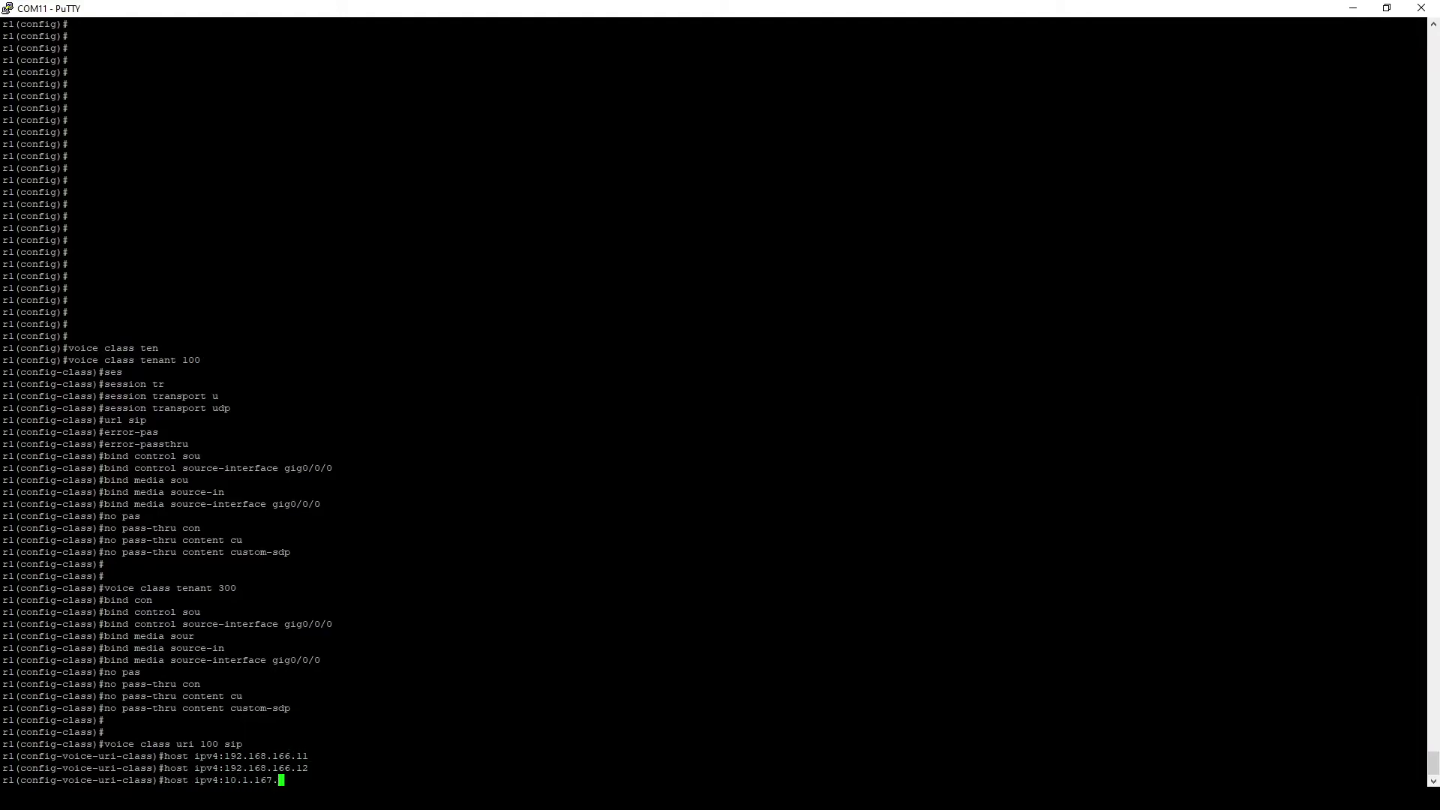
{"action": "type", "text": "11"}
{"action": "key", "text": "Return"}
{"action": "key", "text": "Return"}
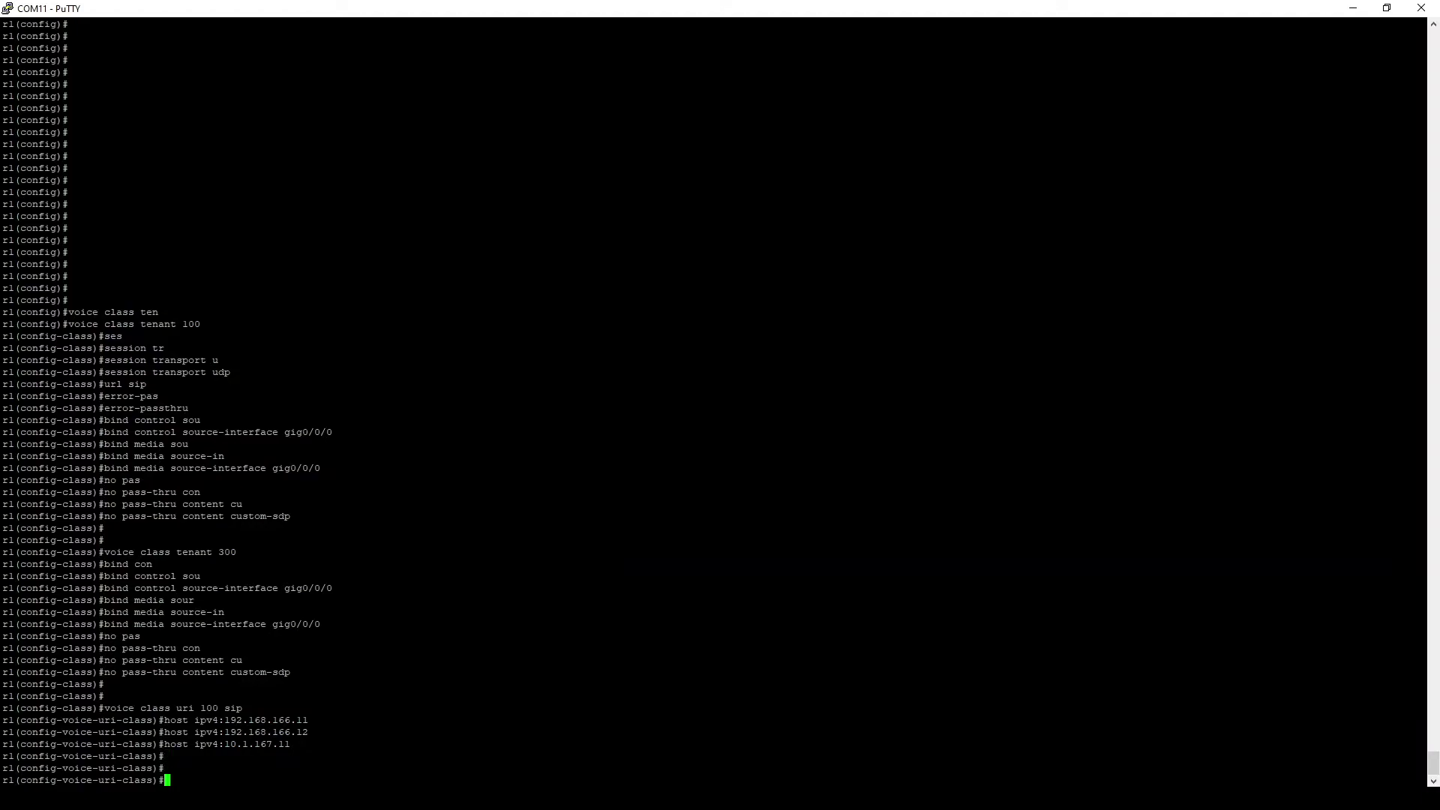
Create SIP URI class 200 with a pattern matching the trunk's dtg value
{"action": "key", "text": "Return"}
{"action": "type", "text": "exit"}
{"action": "key", "text": "Return"}
{"action": "type", "text": "voice class"}
{"action": "type", "text": " uri 200 sip"}
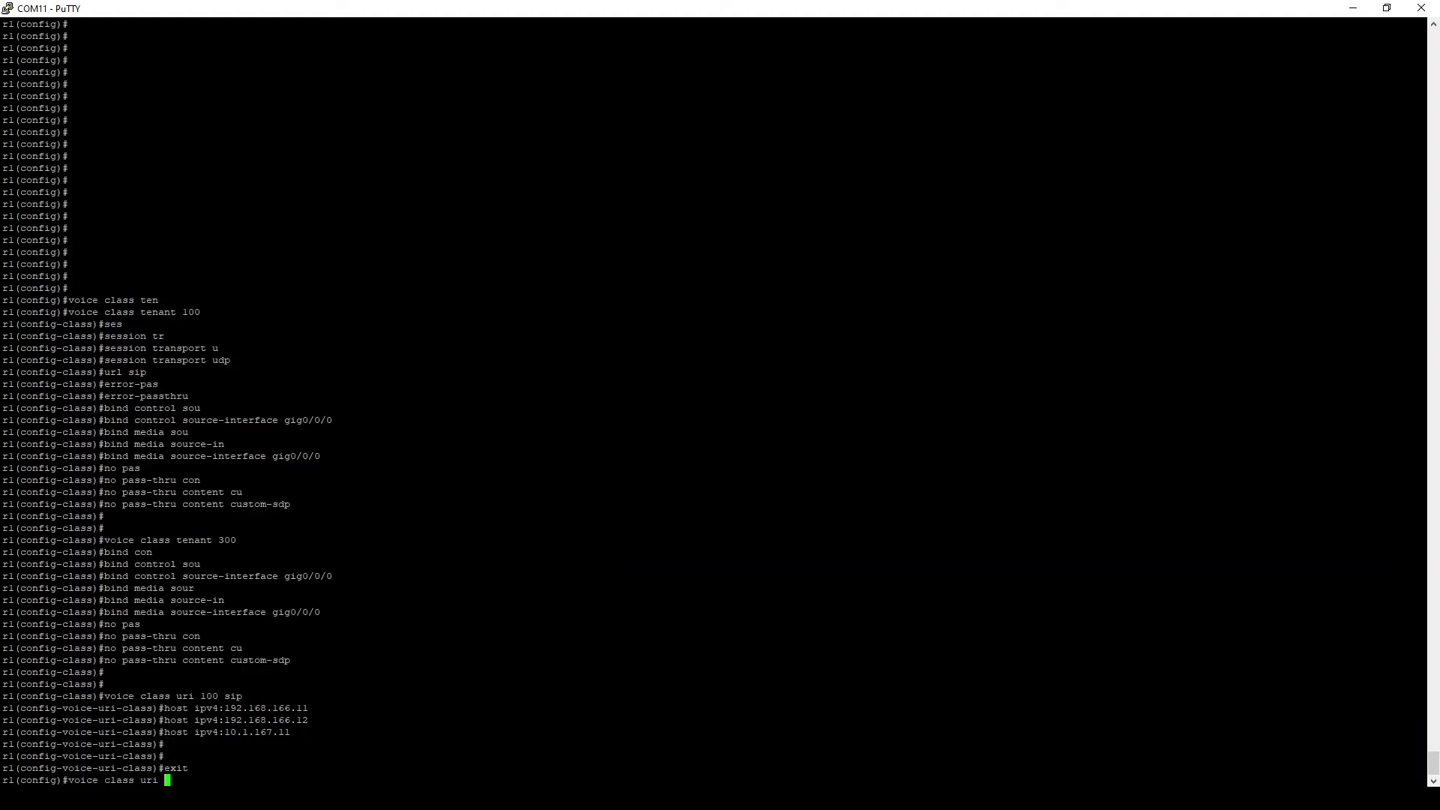
{"action": "key", "text": "Return"}
{"action": "type", "text": "patt"}
{"action": "key", "text": "Tab"}
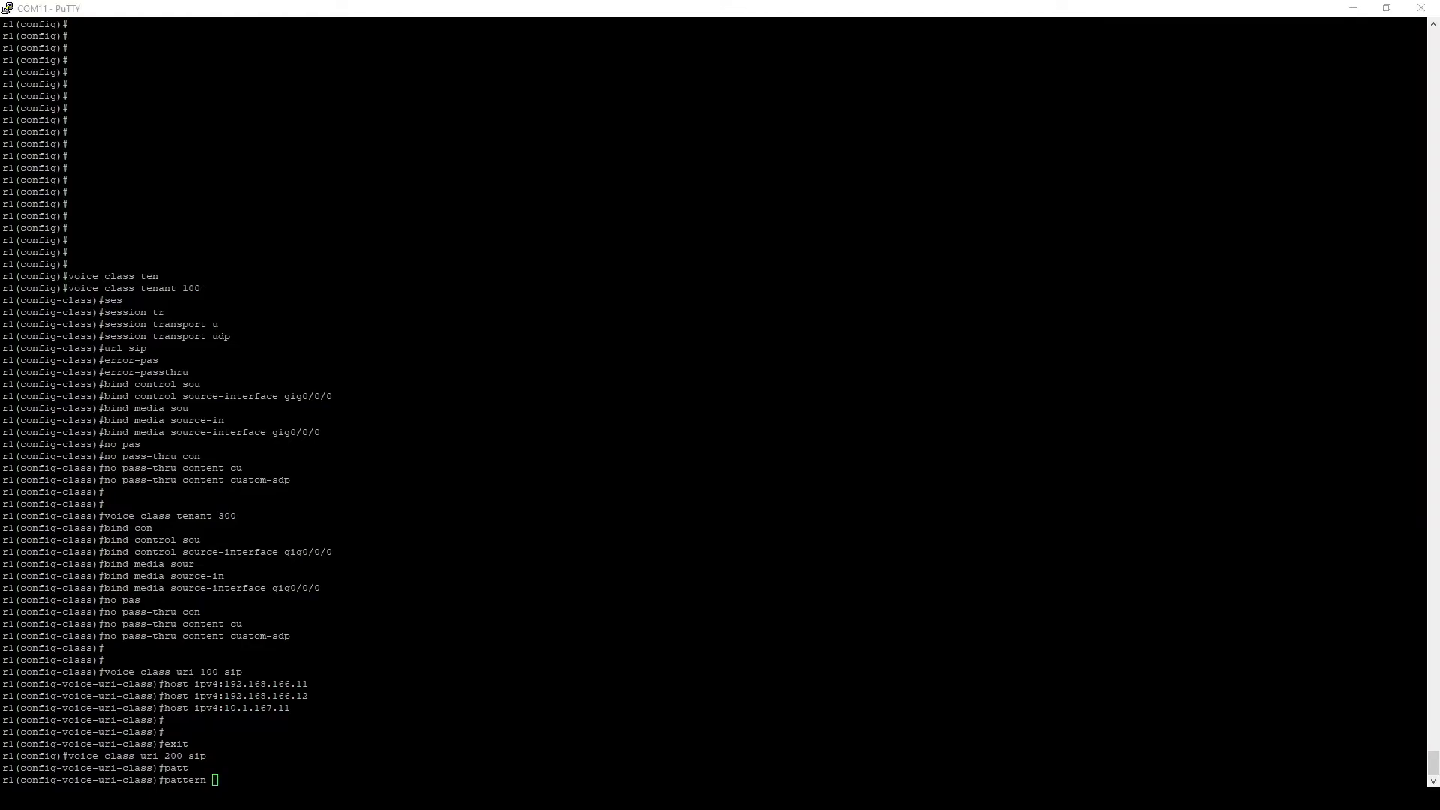
{"action": "type", "text": "dtg=r11796_1gu"}
{"action": "key", "text": "Return"}
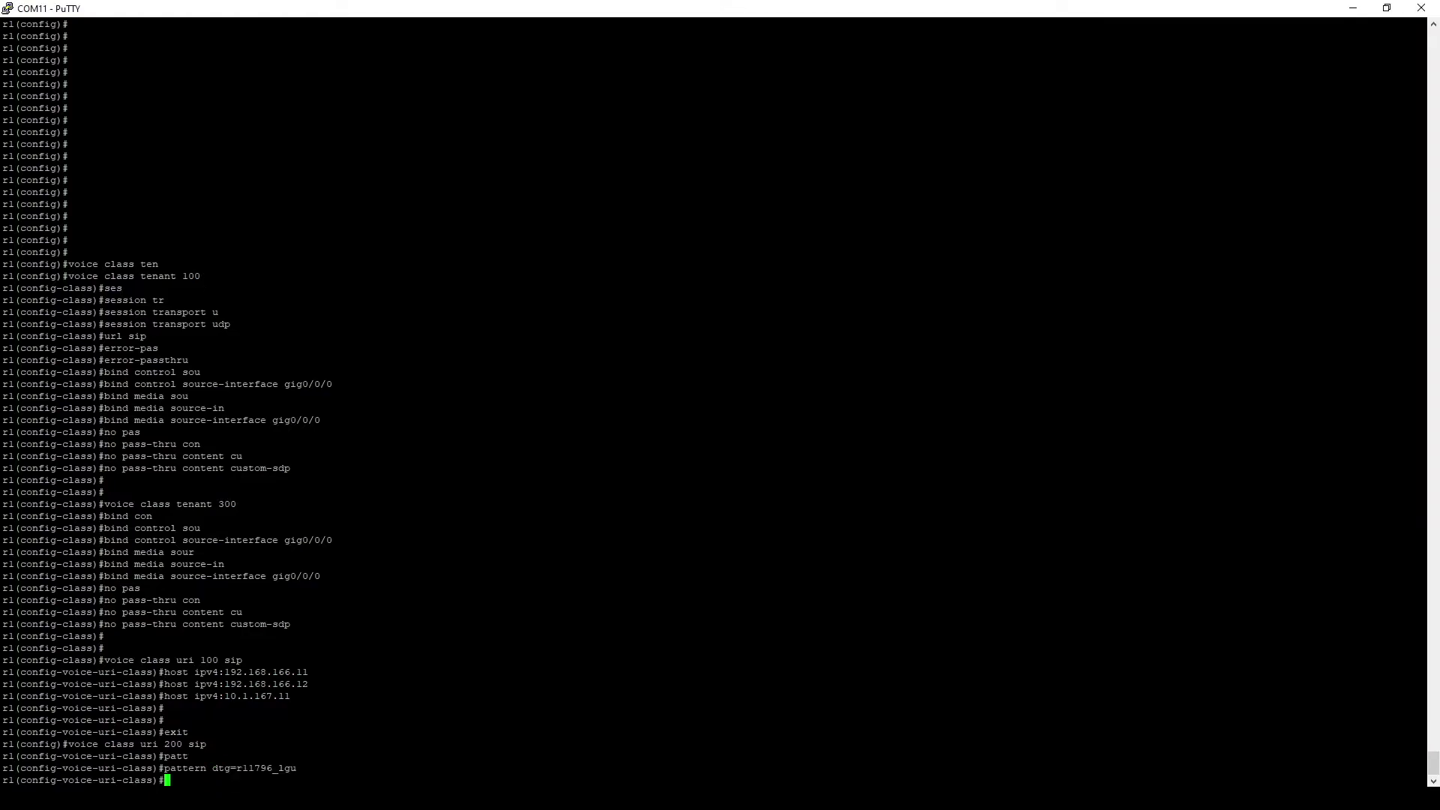
{"action": "key", "text": "Return"}
{"action": "key", "text": "Return"}
Create VoIP dial-peer 101 with description 'Outgoing dial-peer to IP PSTN'
{"action": "type", "text": "exit"}
{"action": "key", "text": "Return"}
{"action": "type", "text": "dial"}
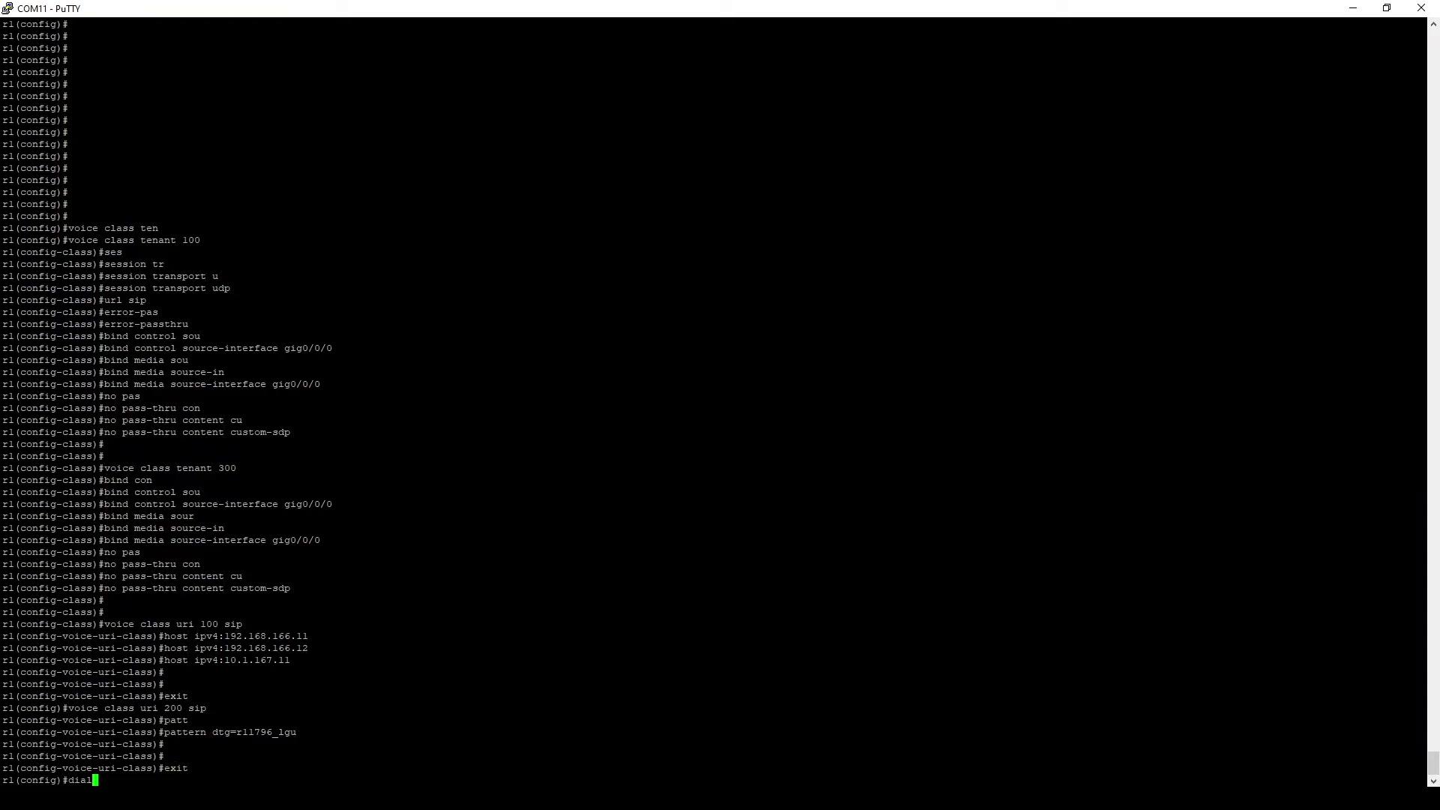
{"action": "type", "text": "-peer voice 101 voip"}
{"action": "key", "text": "Return"}
{"action": "type", "text": "descr"}
{"action": "key", "text": "Tab"}
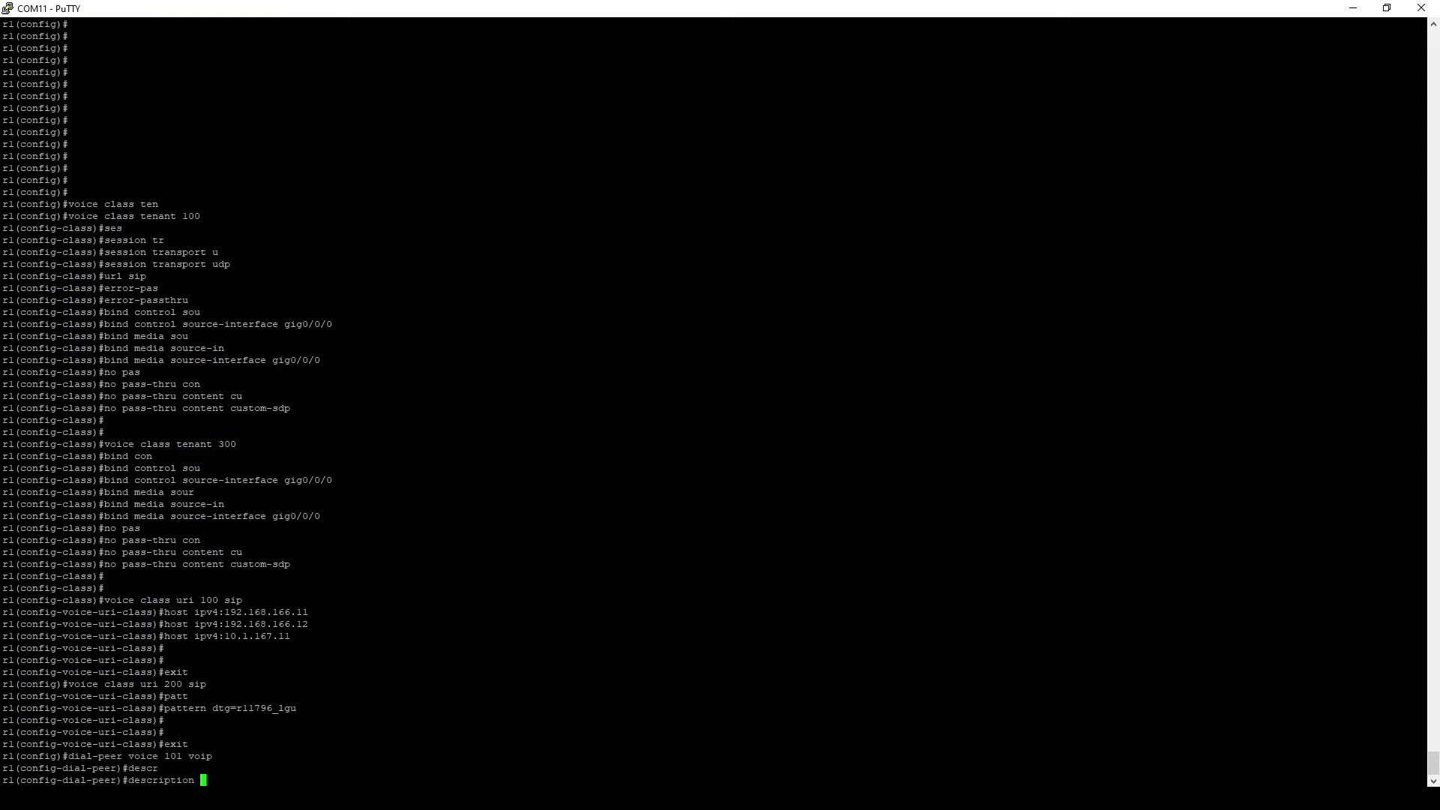
{"action": "type", "text": "Outgoing dial-peer to IP PSTN"}
{"action": "key", "text": "Return"}
Set dial-peer 101's destination pattern to BAD.BAD and session protocol to sipv2
{"action": "type", "text": "destin"}
{"action": "key", "text": "Tab"}
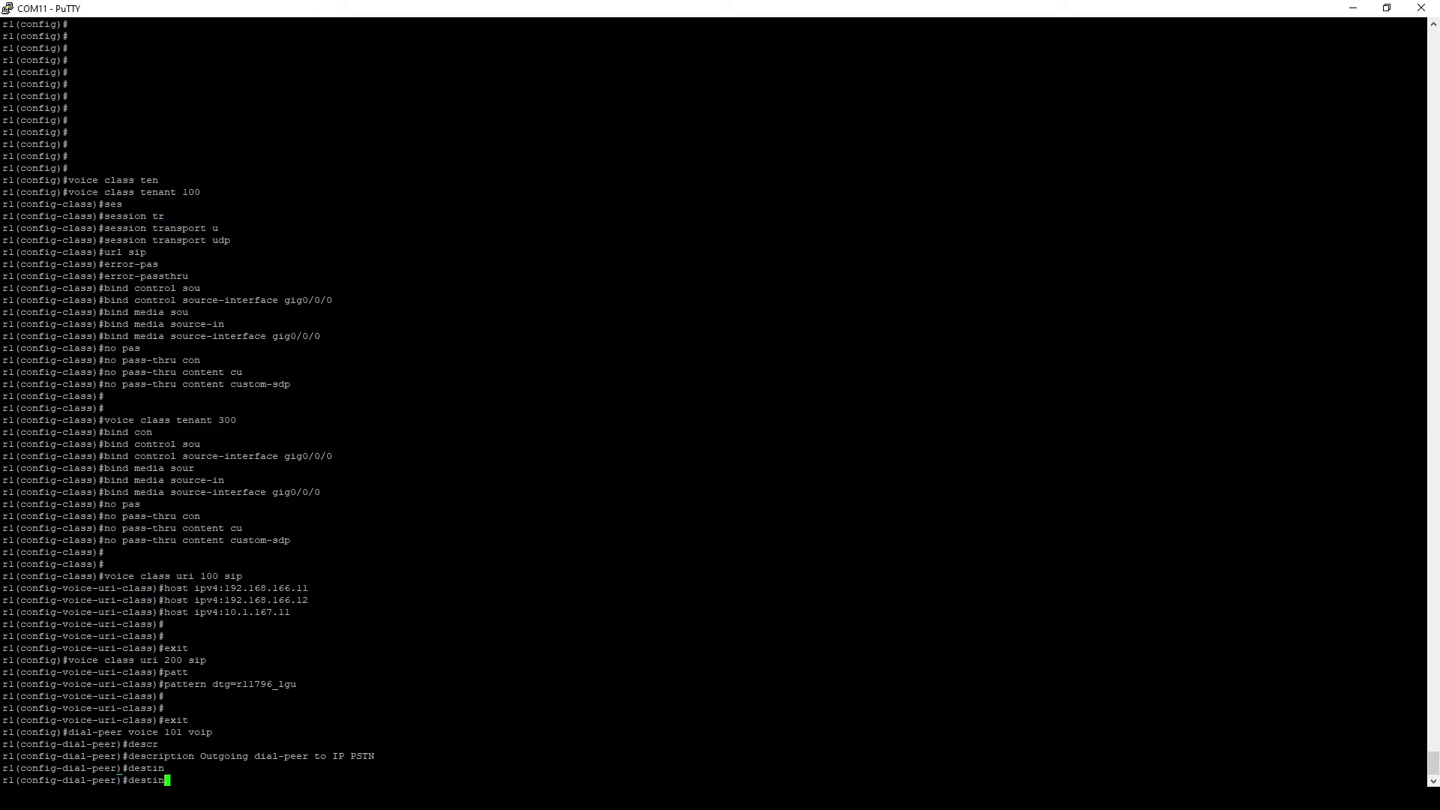
{"action": "type", "text": "ation-p"}
{"action": "key", "text": "Tab"}
{"action": "type", "text": "BAD.BAD"}
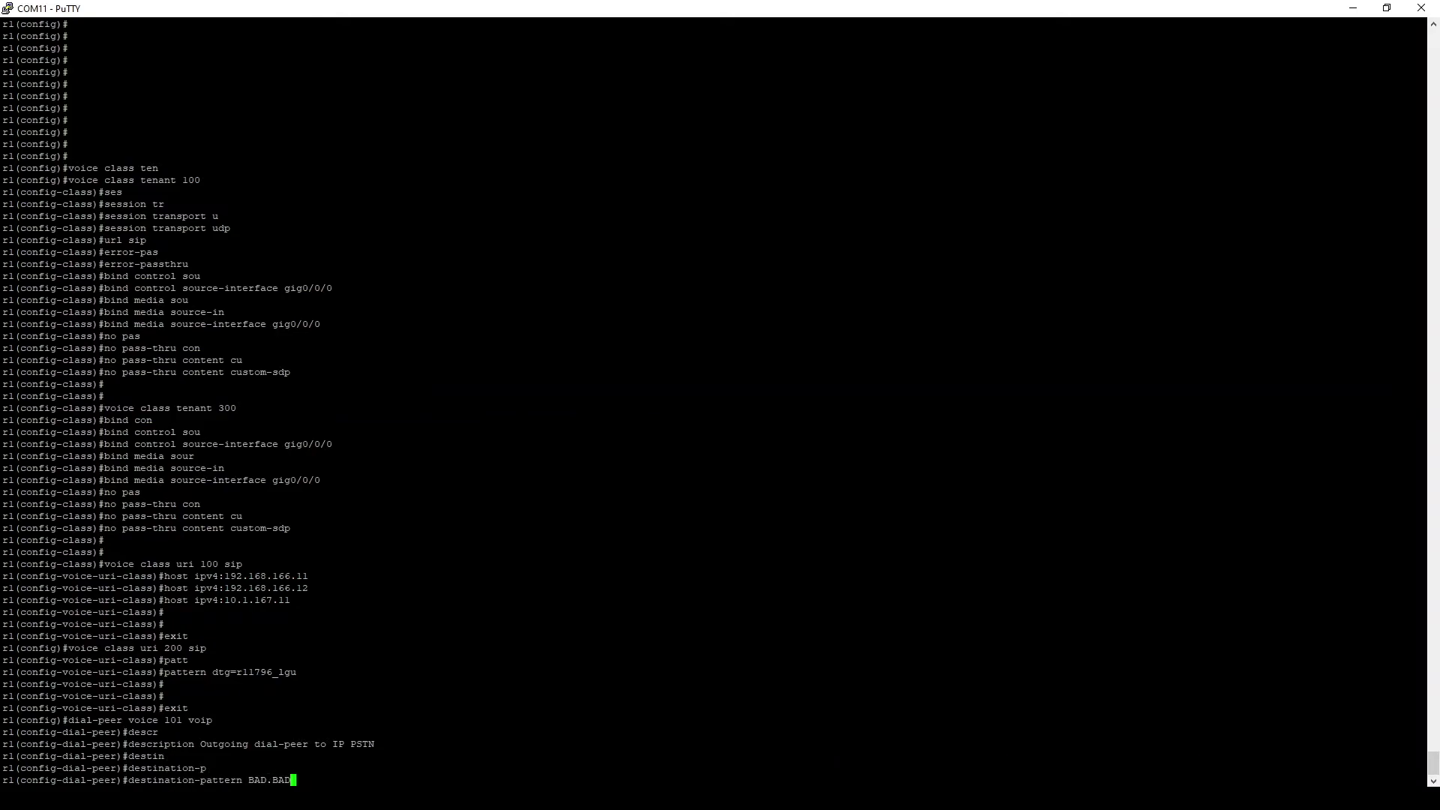
{"action": "key", "text": "Return"}
{"action": "type", "text": "sess"}
{"action": "key", "text": "Tab"}
{"action": "type", "text": "pr"}
{"action": "key", "text": "Tab"}
{"action": "type", "text": "sipv2"}
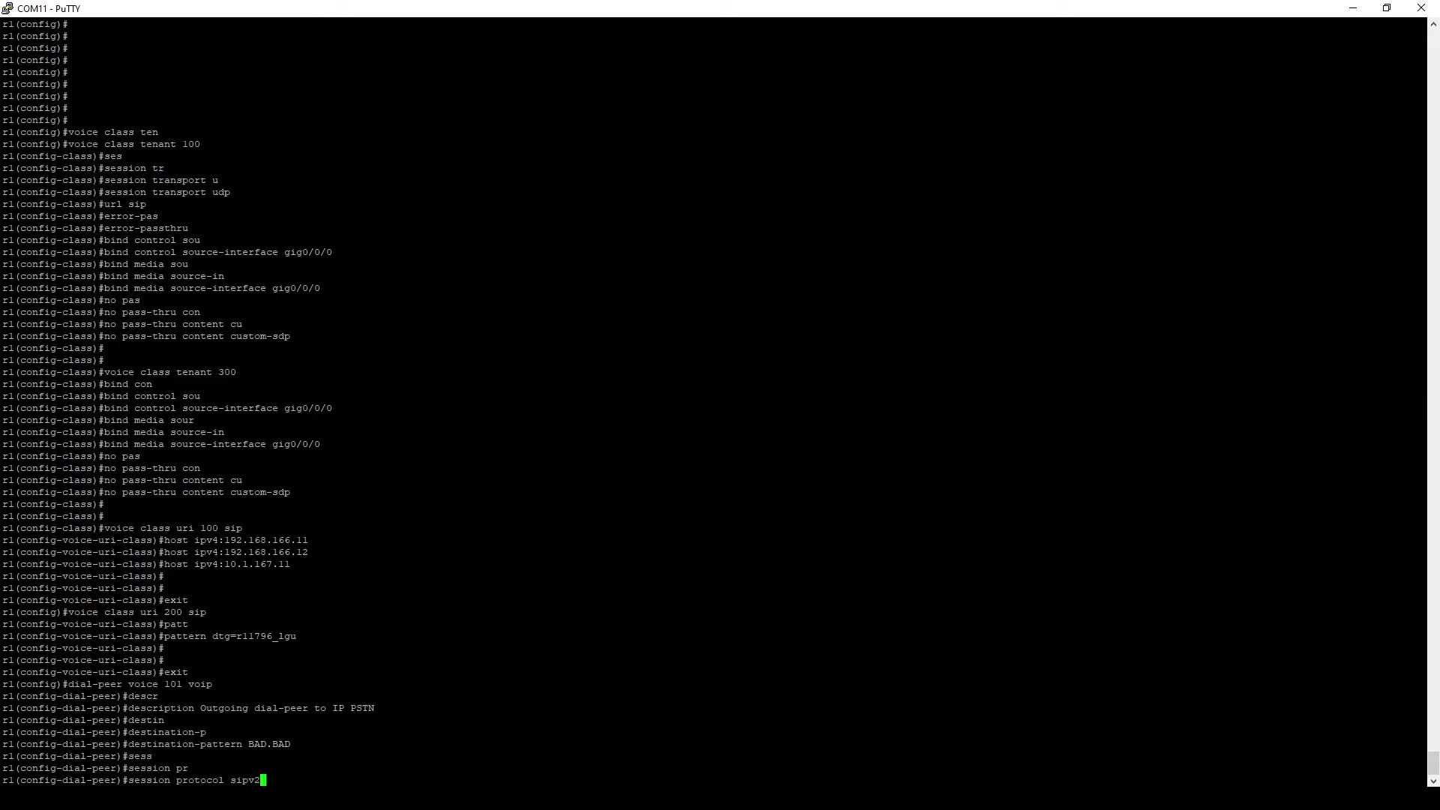
{"action": "key", "text": "Return"}
Set dial-peer 101's session target to ipv4:192.168.166.12 and apply voice-class codec 99
{"action": "type", "text": "sess"}
{"action": "key", "text": "Tab"}
{"action": "type", "text": "tar"}
{"action": "key", "text": "Tab"}
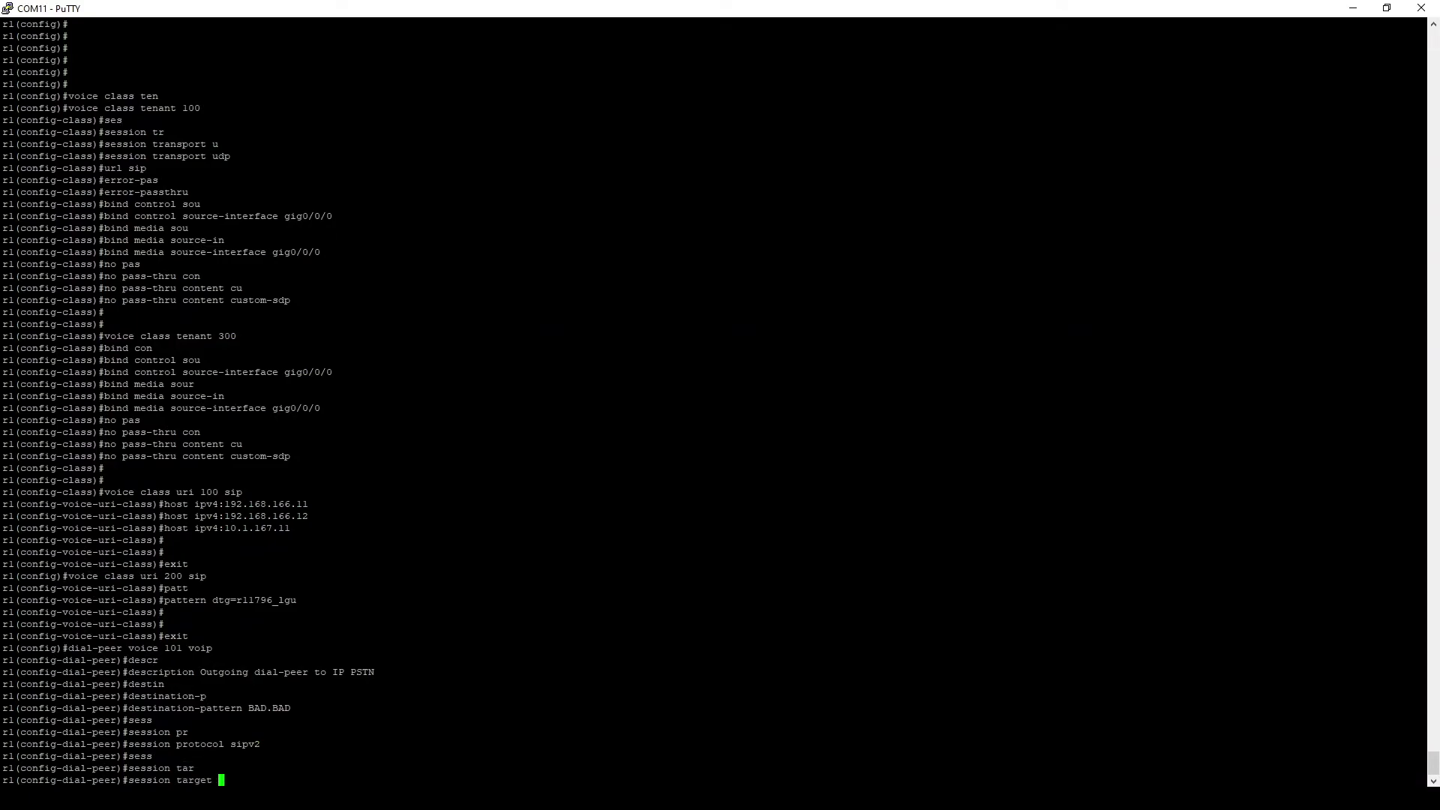
{"action": "type", "text": "ipv4:192.168.166.12"}
{"action": "key", "text": "Return"}
{"action": "type", "text": "voice-class cod"}
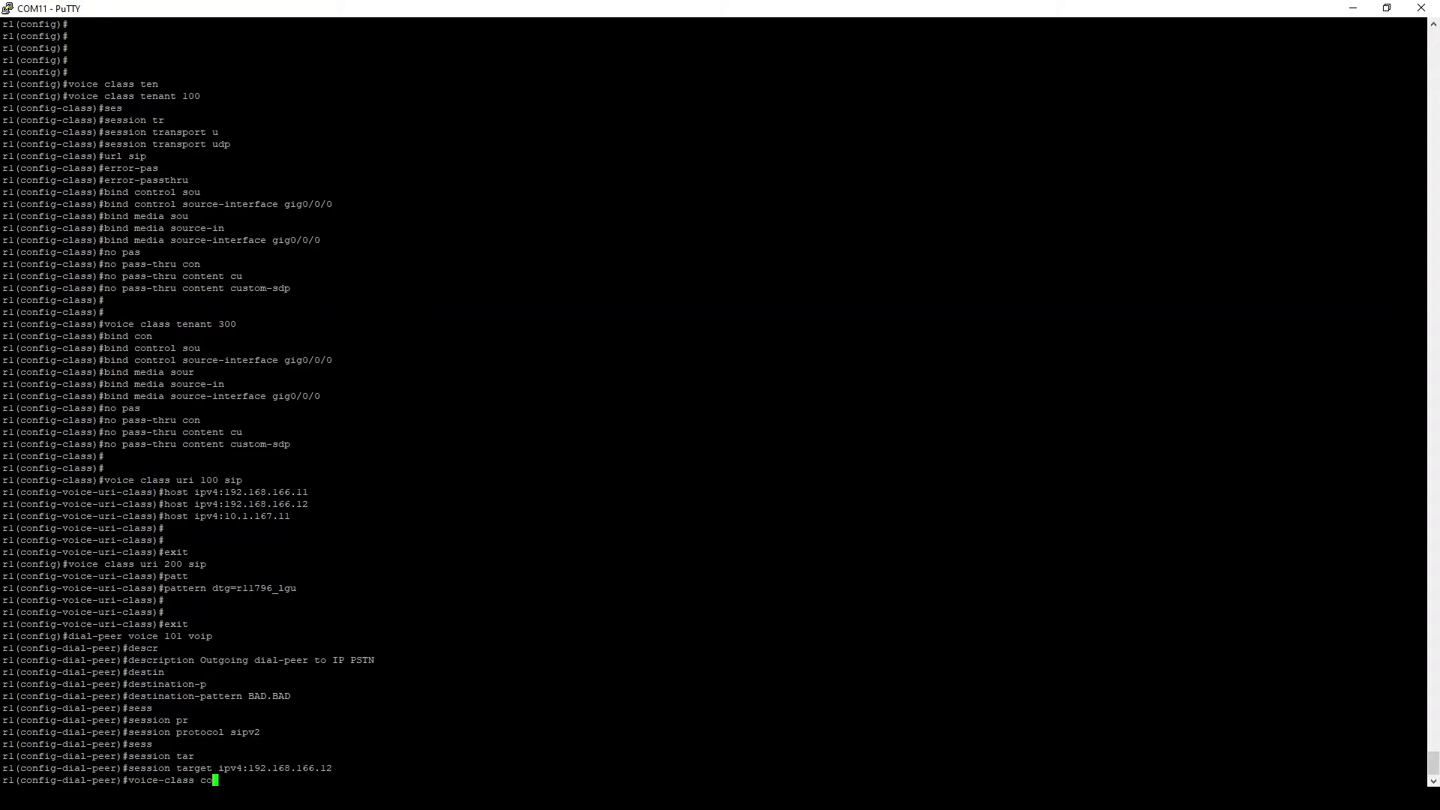
{"action": "key", "text": "Tab"}
{"action": "type", "text": "99"}
{"action": "key", "text": "Return"}
Set DTMF relay to rtp-nte and attach SIP tenant 100 to dial-peer 101
{"action": "type", "text": "dtmf"}
{"action": "key", "text": "Tab"}
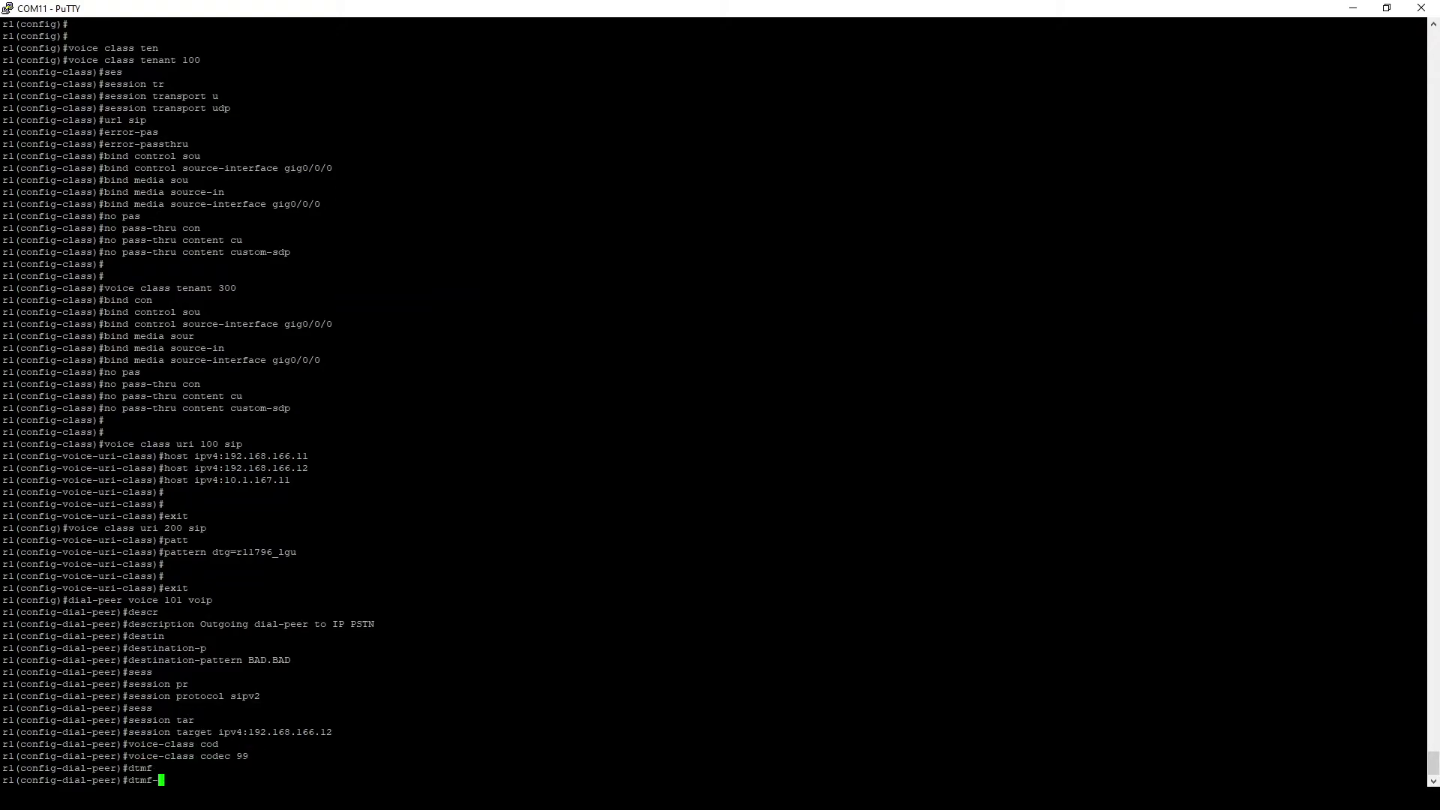
{"action": "type", "text": "-r"}
{"action": "key", "text": "Tab"}
{"action": "type", "text": "rtp-n"}
{"action": "key", "text": "Tab"}
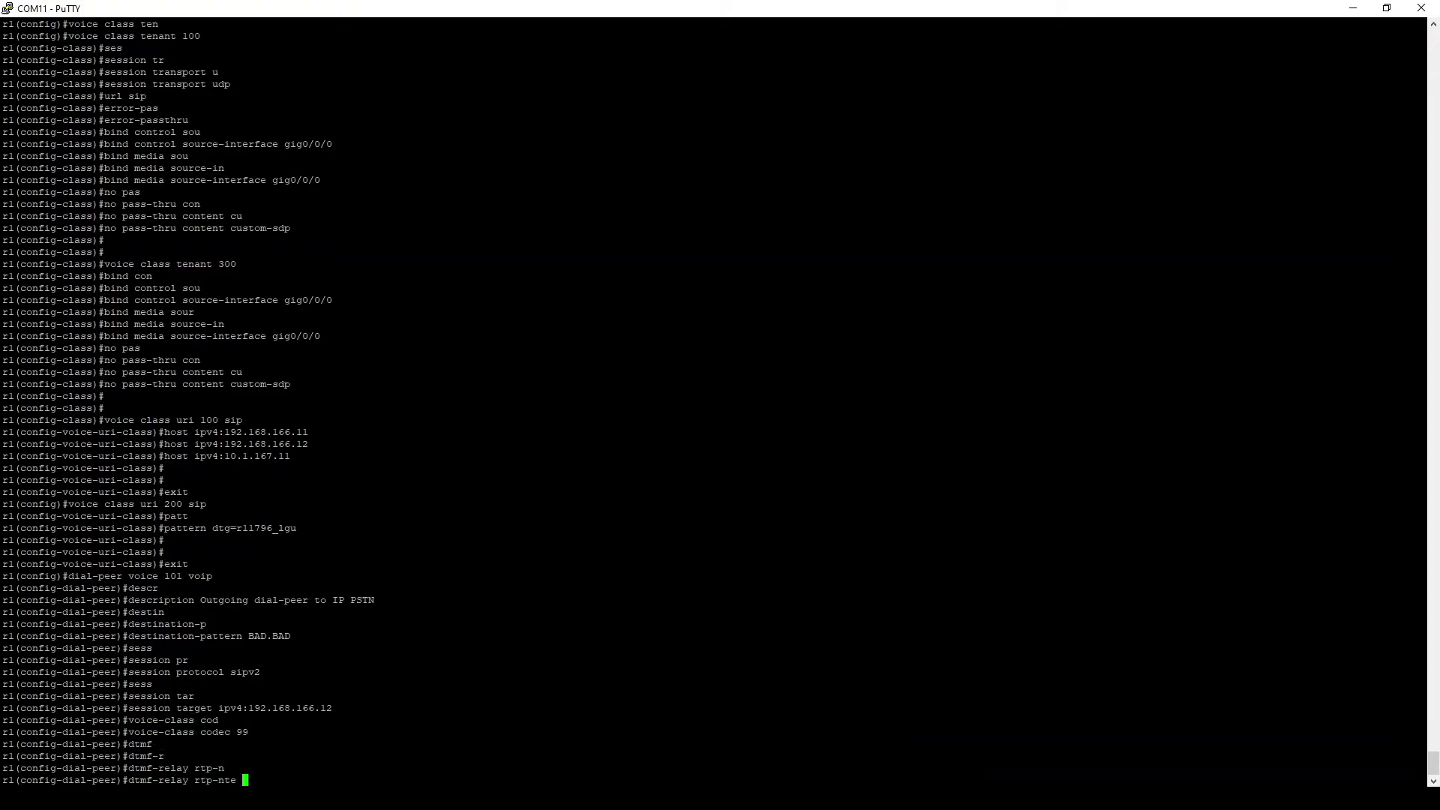
{"action": "key", "text": "Return"}
{"action": "type", "text": "voice-class sip ten"}
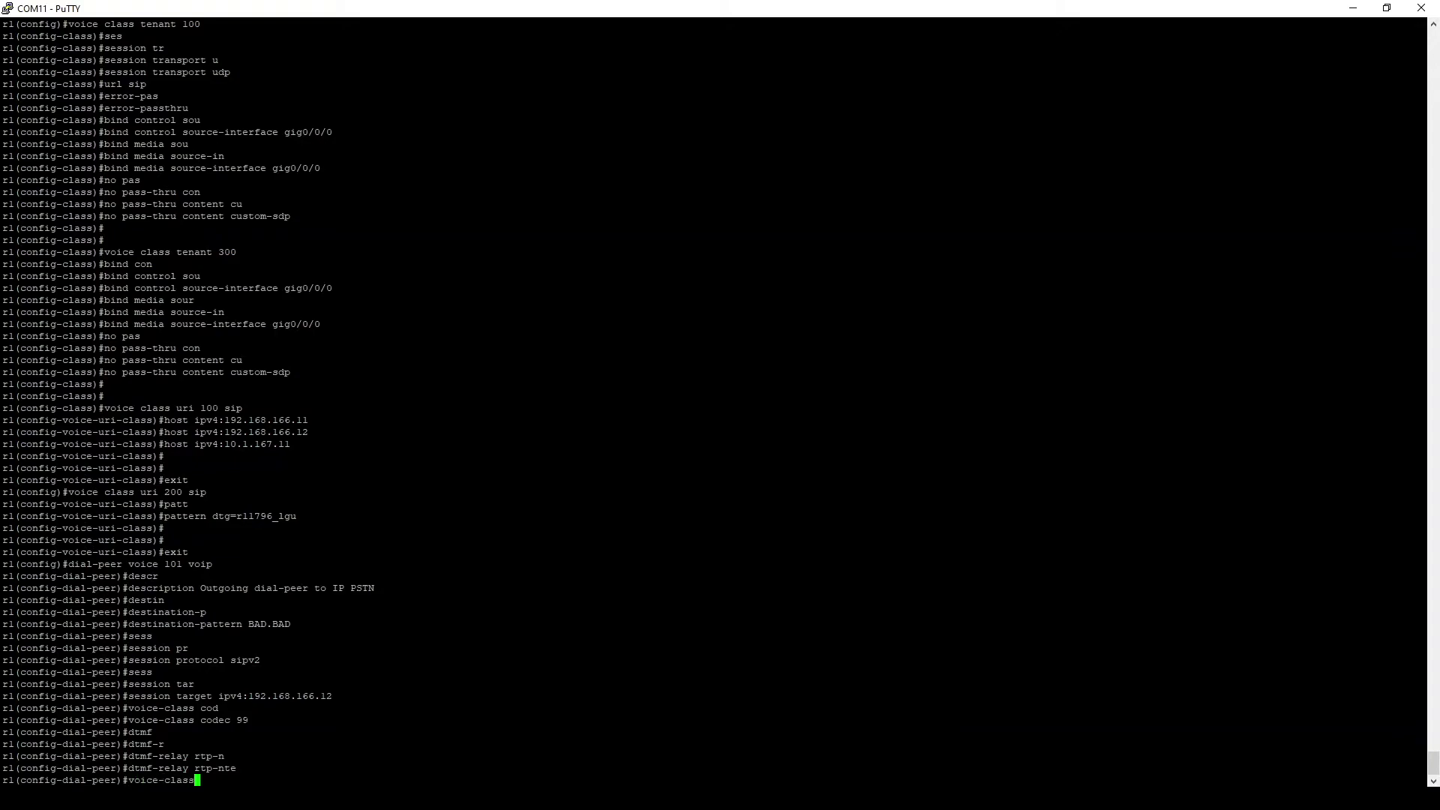
{"action": "key", "text": "Tab"}
{"action": "type", "text": "100"}
{"action": "key", "text": "Return"}
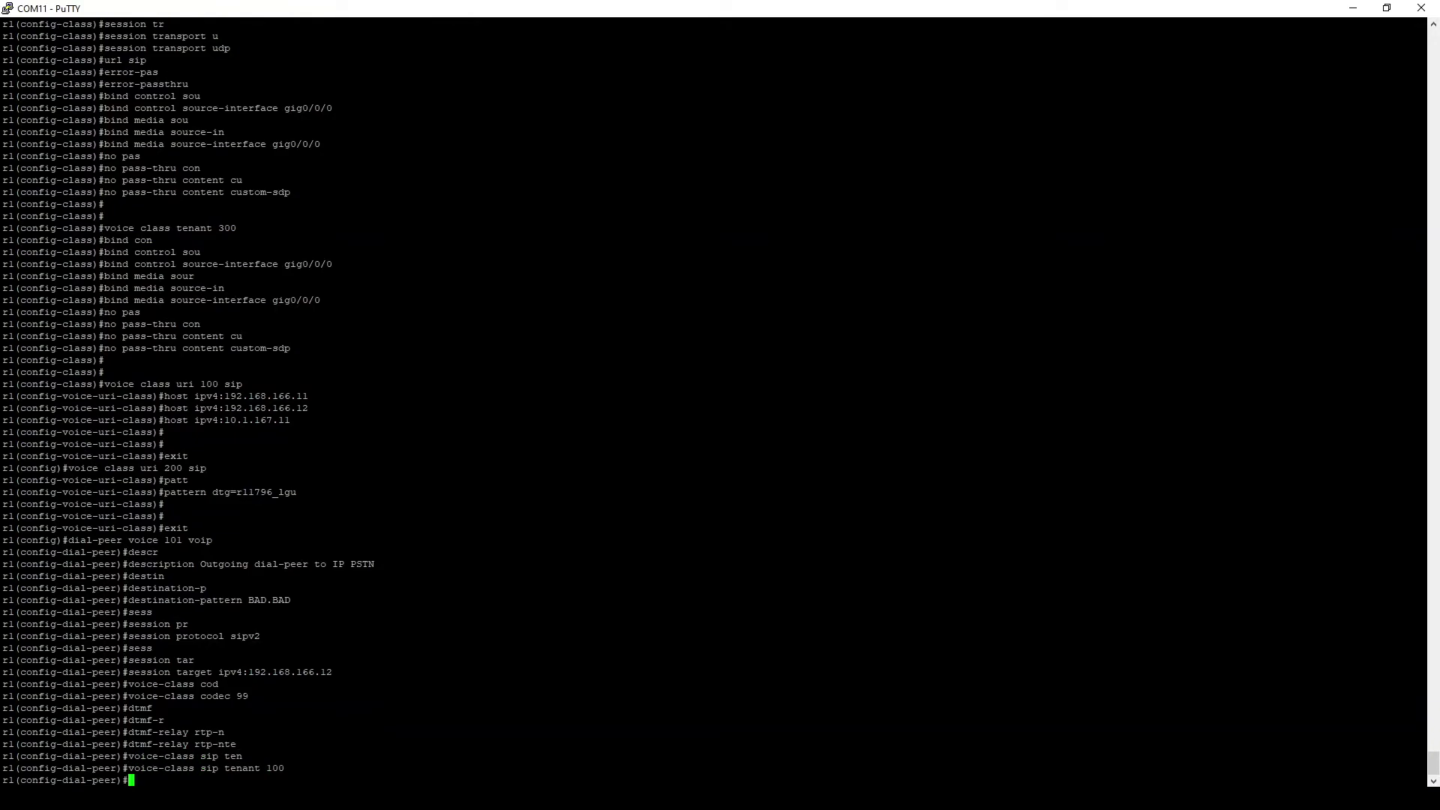
Enable SIP options keepalive and turn off VAD on dial-peer 101
{"action": "type", "text": "voice-class sip op"}
{"action": "key", "text": "Tab"}
{"action": "type", "text": "k"}
{"action": "key", "text": "Tab"}
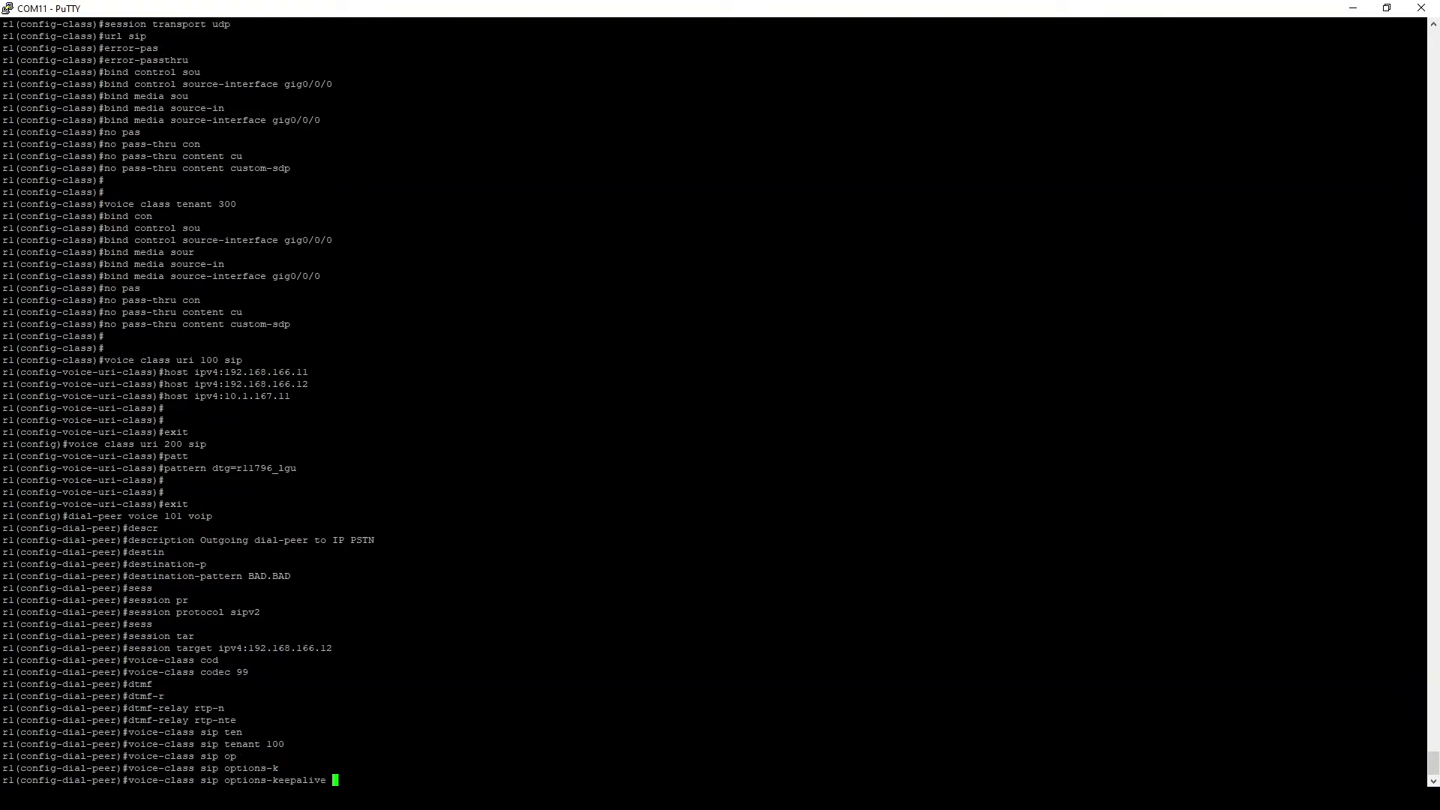
{"action": "key", "text": "Return"}
{"action": "type", "text": "no vad"}
{"action": "key", "text": "Return"}
{"action": "key", "text": "Return"}
{"action": "key", "text": "Return"}
{"action": "key", "text": "Return"}
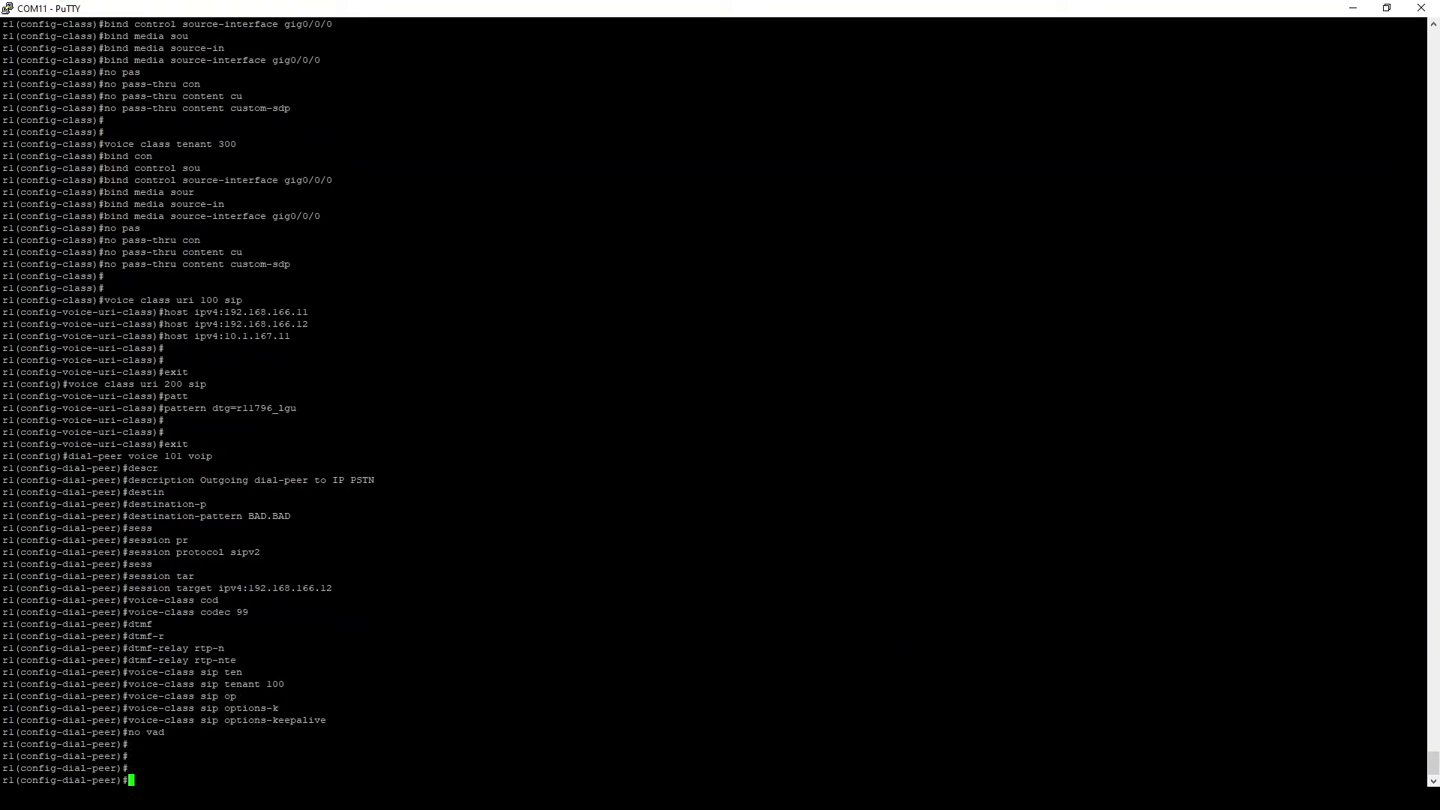
Paste in the configuration for dial-peers 102, 103 and 201, then enter 'voice class dpg 100'
{"action": "type", "text": "dial-peer voice 102 voip  preference 2  description Outgoing dial-peer to IP PSTN  destination-pattern BAD.BAD  session protocol sipv2  session target ipv4:192.168.166.11  voice-class codec 99  dtmf-relay rtp-nte  voice-class sip tenant 100  voice-class sip options-keepalive  no vad  dial-peer voice 103 voip  preference 3  description Outgoing dial-peer to IP PSTN  destination-pattern BAD.BAD  session protocol sipv2  session target ipv4:10.1.167.11  voice-class codec 99  dtmf-relay rtp-nte  voice-class sip tenant 100  voice-class sip options-keepalive  no vad  dial-peer voice 201 voip  description Outgoing dial-peer to BroadCloud  destination-pattern BAD.BAD  session protocol sipv2  session target sip-server  voice-class codec 99  dtmf-relay rtp-nte  voice-class stun-usage 200  no voice-class sip localhost  voice-class sip tenant 200  srtp  no vad     exit"}
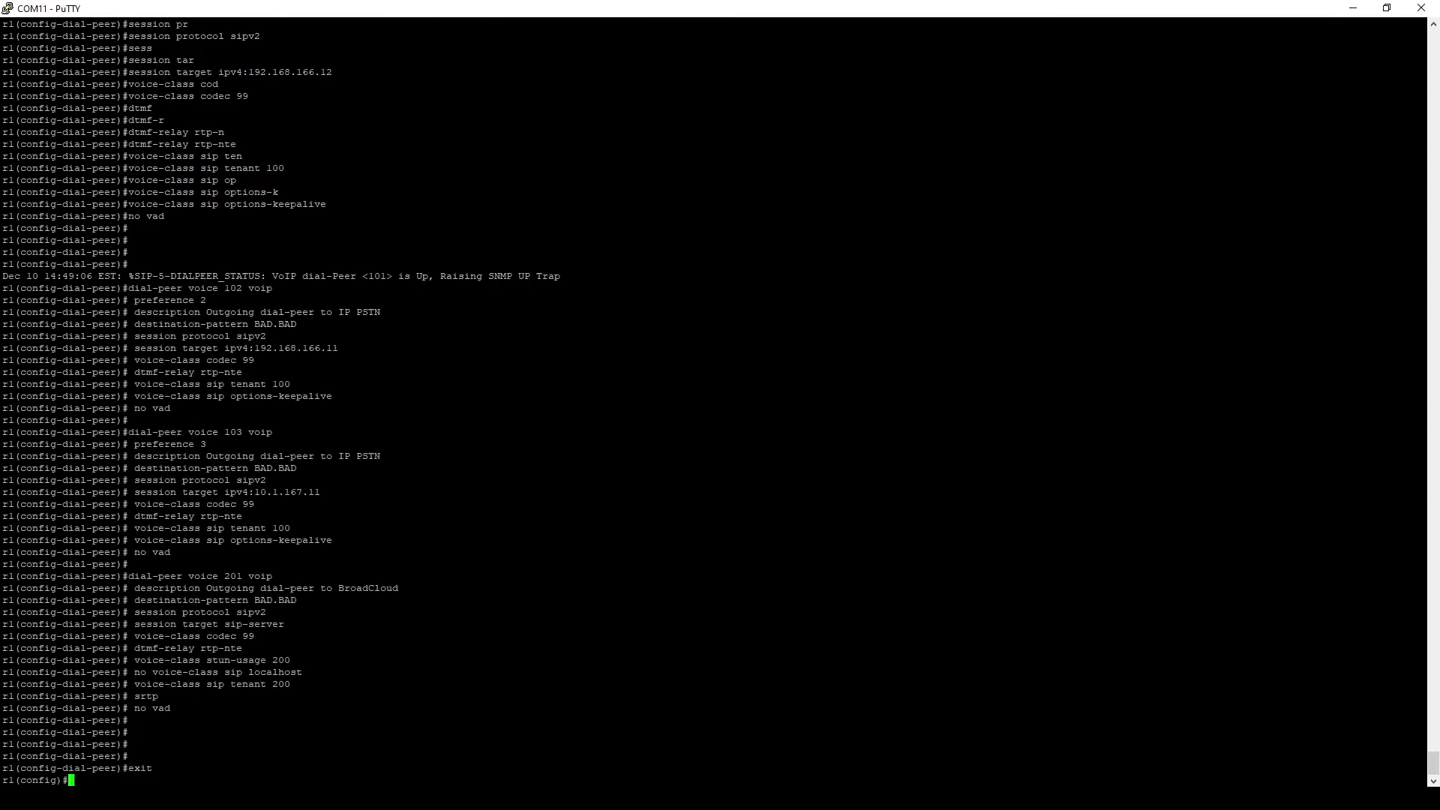
{"action": "key", "text": "Return"}
{"action": "key", "text": "Return"}
{"action": "key", "text": "Return"}
{"action": "key", "text": "Return"}
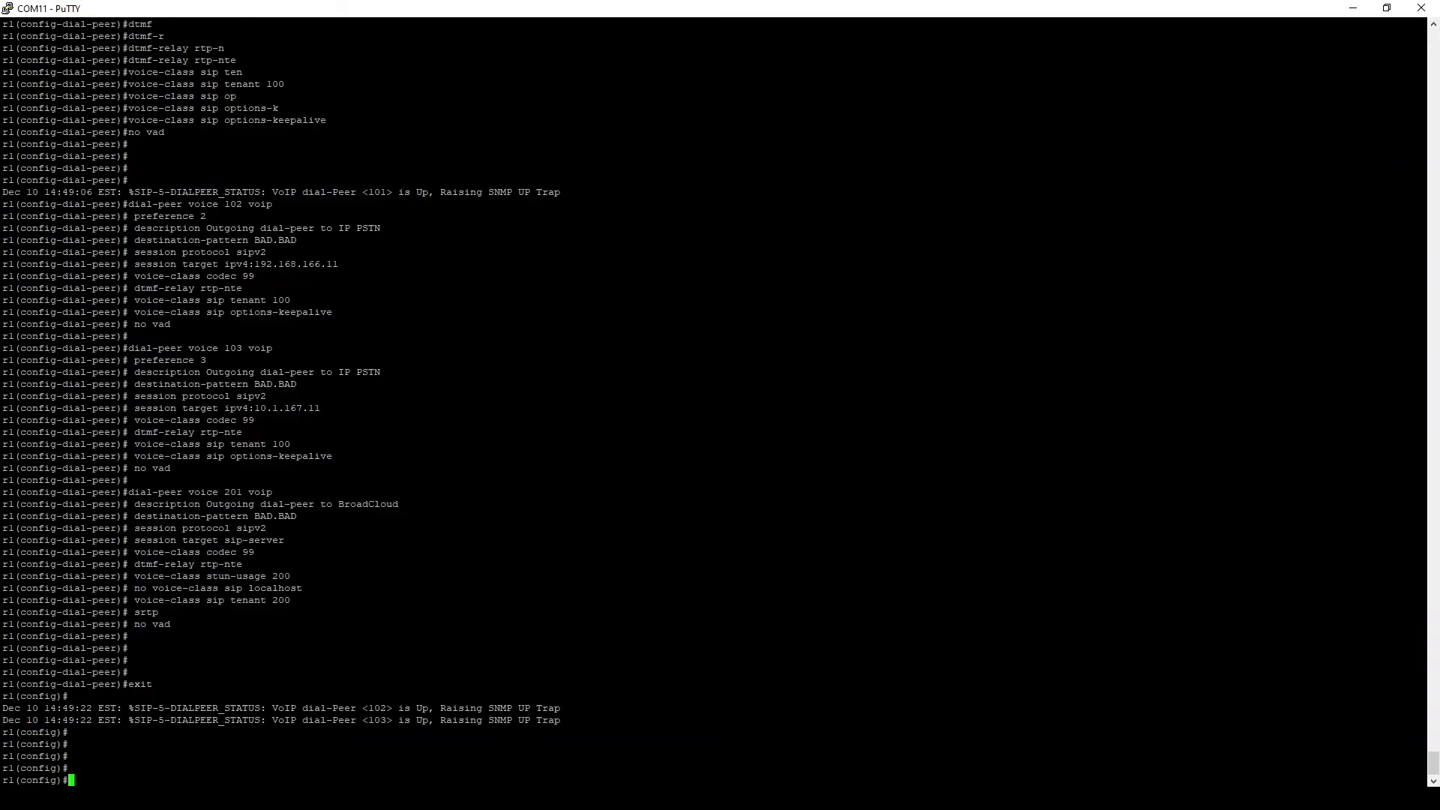
{"action": "type", "text": "voice class dpg 100"}
Create DPG 100 with description 'Incoming WbX to IP PSTN'
{"action": "key", "text": "Return"}
{"action": "type", "text": "descr"}
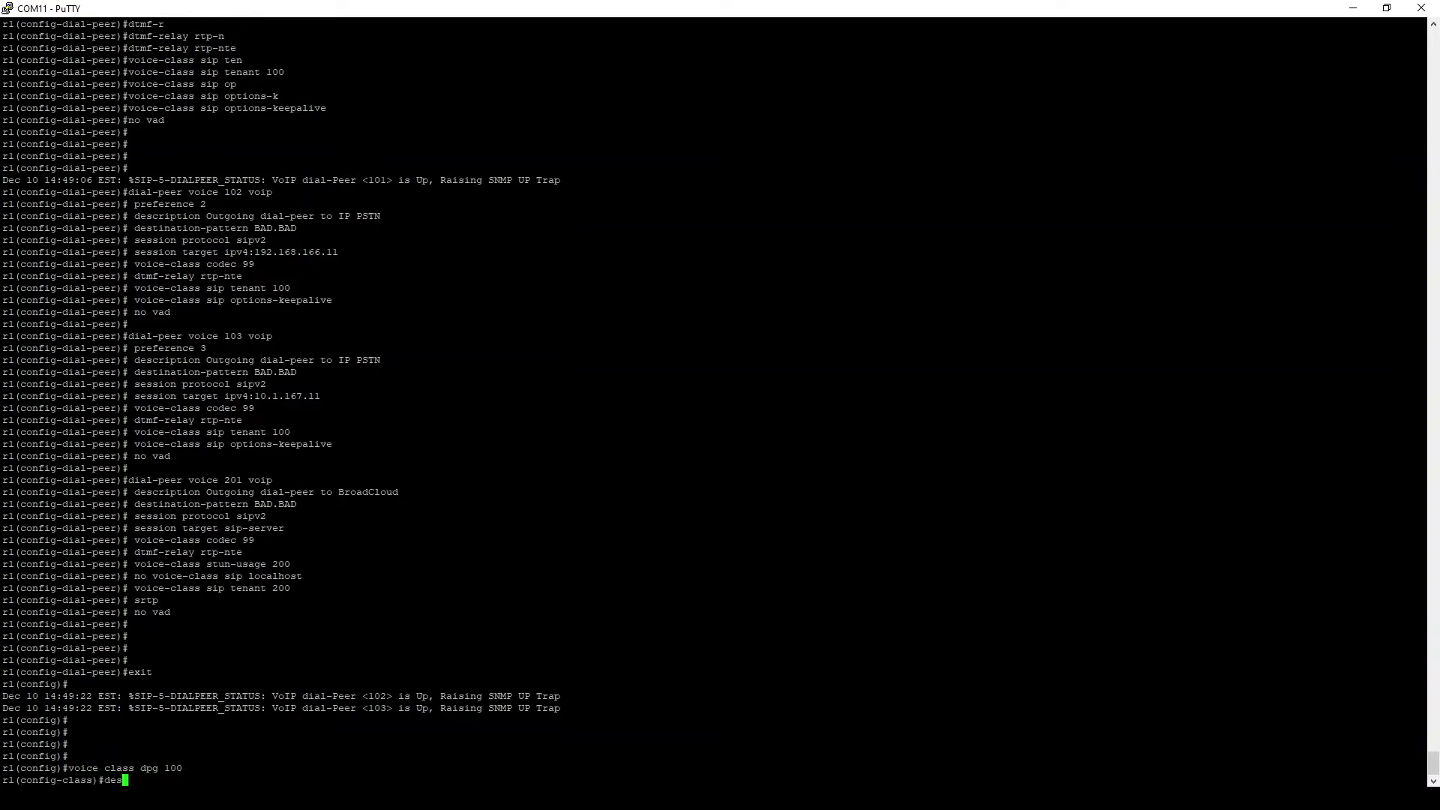
{"action": "key", "text": "Tab"}
{"action": "type", "text": "Incom"}
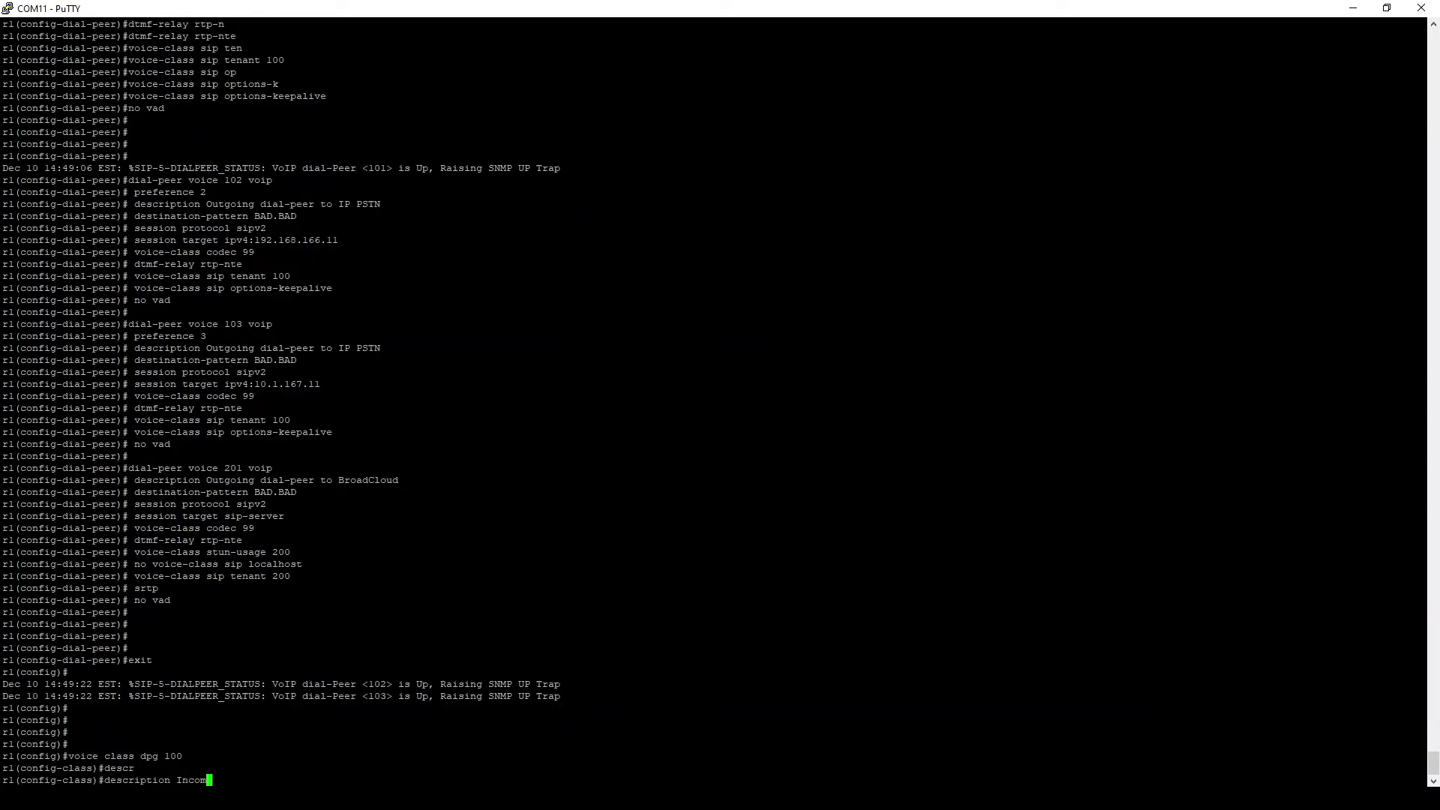
{"action": "type", "text": "ing WbX to IP PSTN"}
{"action": "key", "text": "Return"}
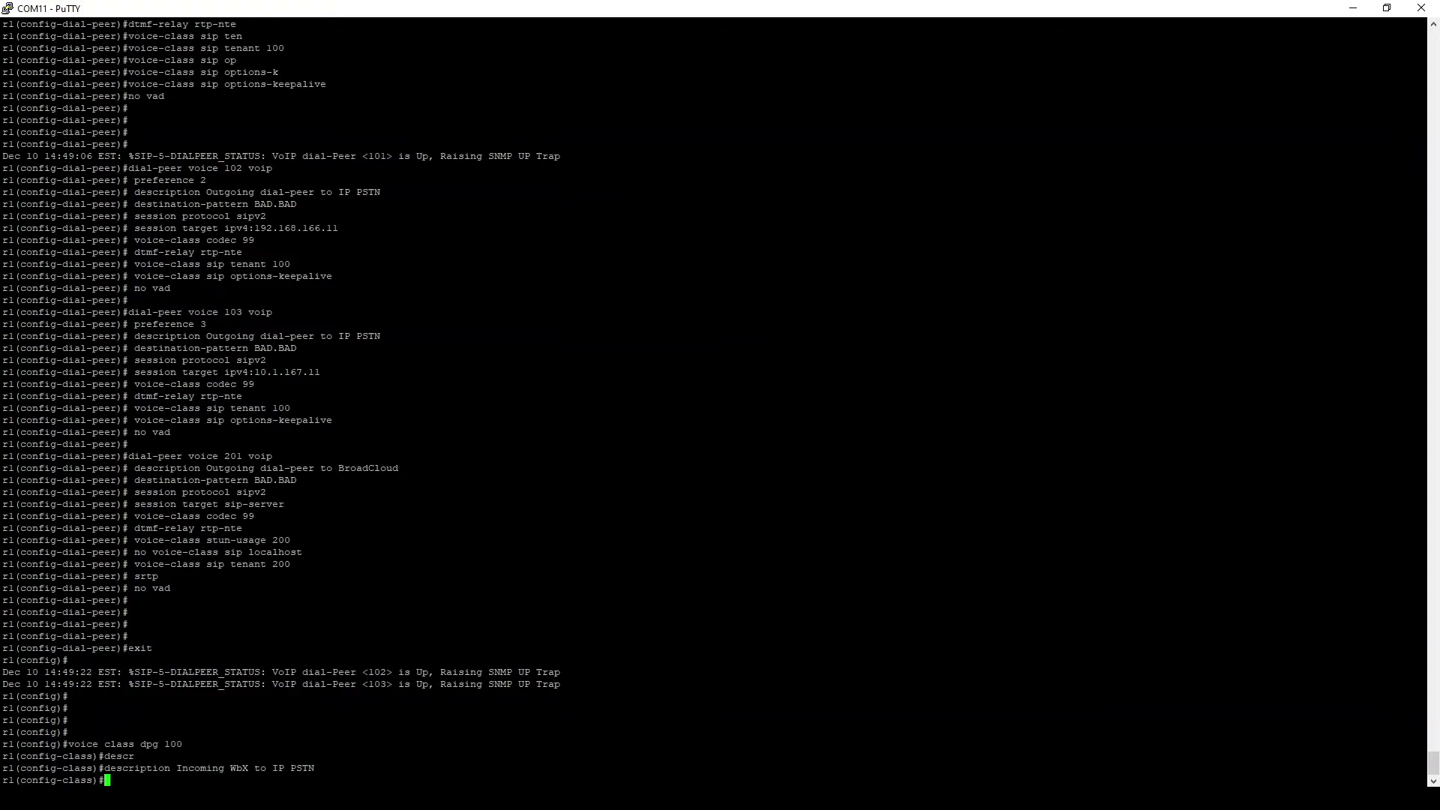
Add dial-peers 101, 102 and 103 to DPG 100 at preferences 1, 2 and 3
{"action": "type", "text": "dial"}
{"action": "key", "text": "Tab"}
{"action": "type", "text": "101 pr"}
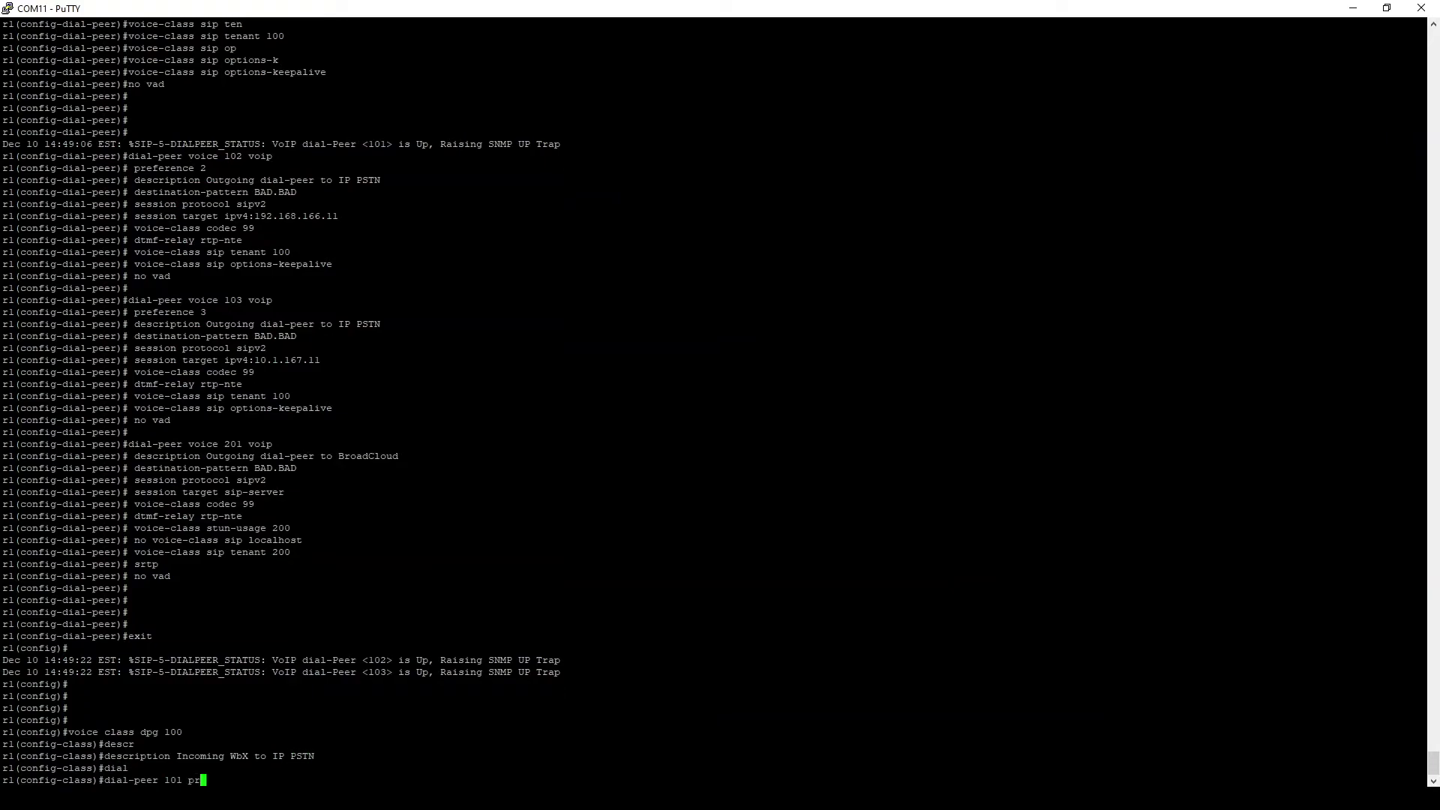
{"action": "key", "text": "Tab"}
{"action": "type", "text": "1"}
{"action": "key", "text": "Return"}
{"action": "type", "text": "dial-peer 102 pr"}
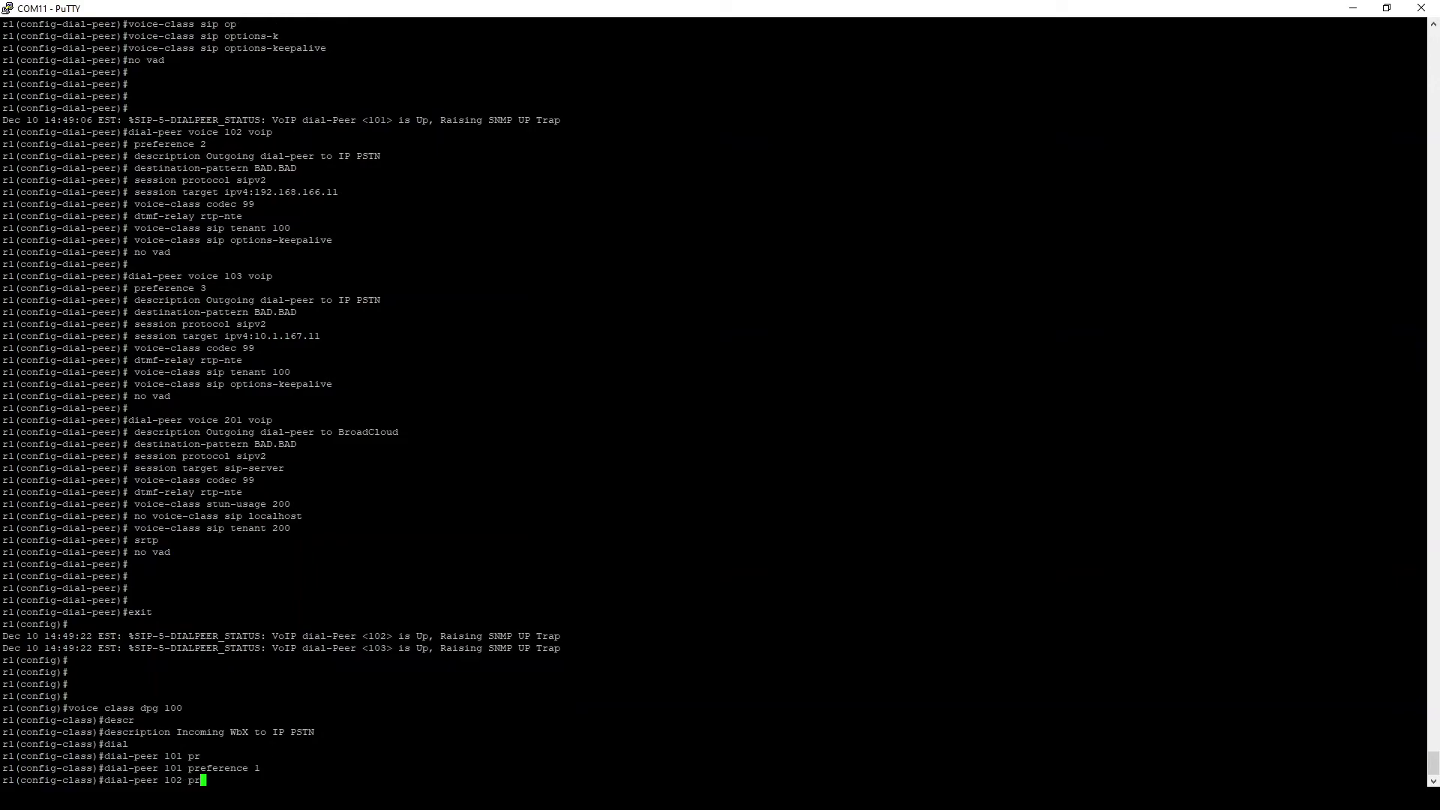
{"action": "key", "text": "Tab"}
{"action": "type", "text": "2"}
{"action": "key", "text": "Return"}
{"action": "type", "text": "dial-pe"}
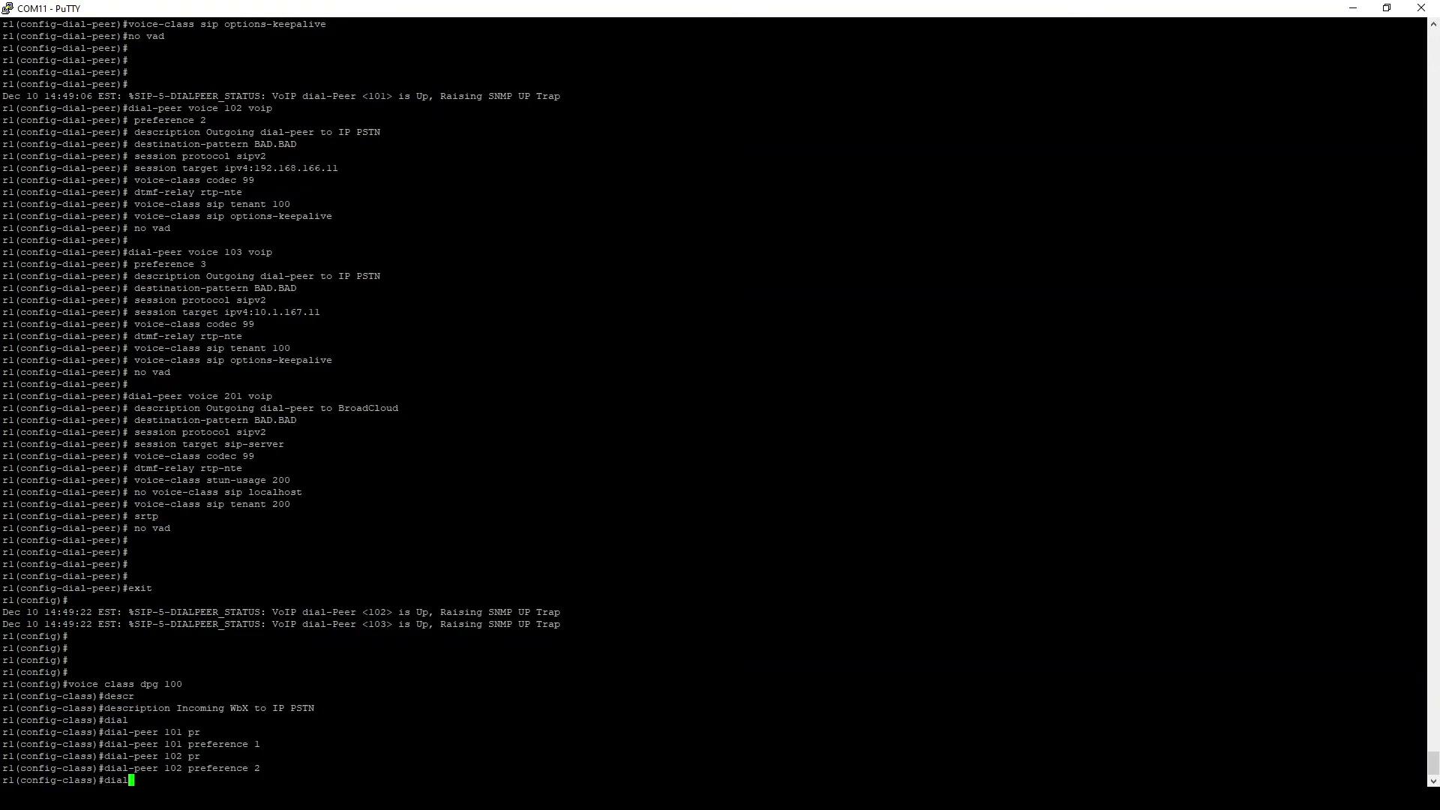
{"action": "key", "text": "Tab"}
{"action": "type", "text": "103 pr"}
{"action": "key", "text": "Tab"}
{"action": "type", "text": "3"}
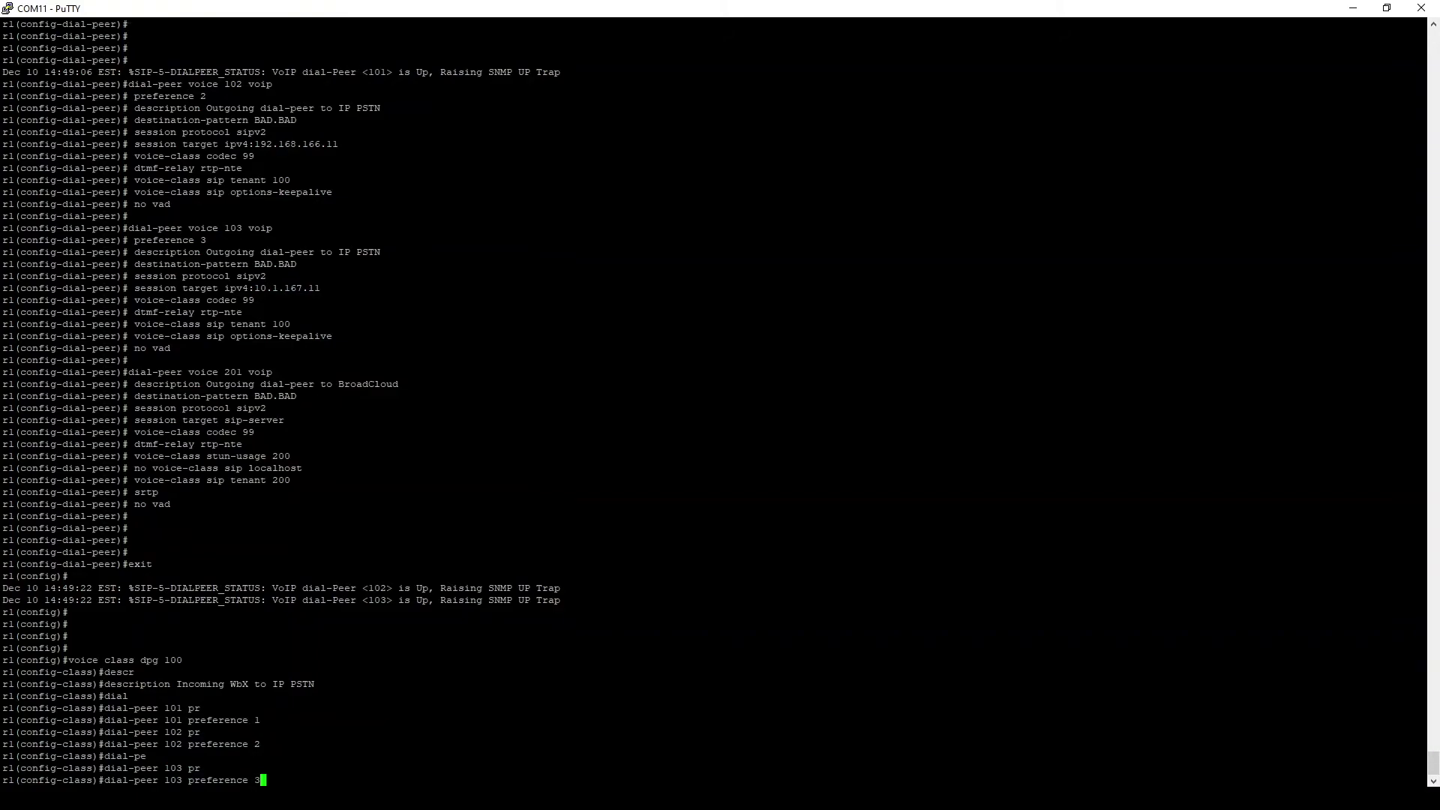
{"action": "key", "text": "Return"}
{"action": "key", "text": "Return"}
{"action": "key", "text": "Return"}
Create DPG 200 'Incoming IP PSTN to WbX' with dial-peer 201 at preference 1, then exit
{"action": "type", "text": "voice"}
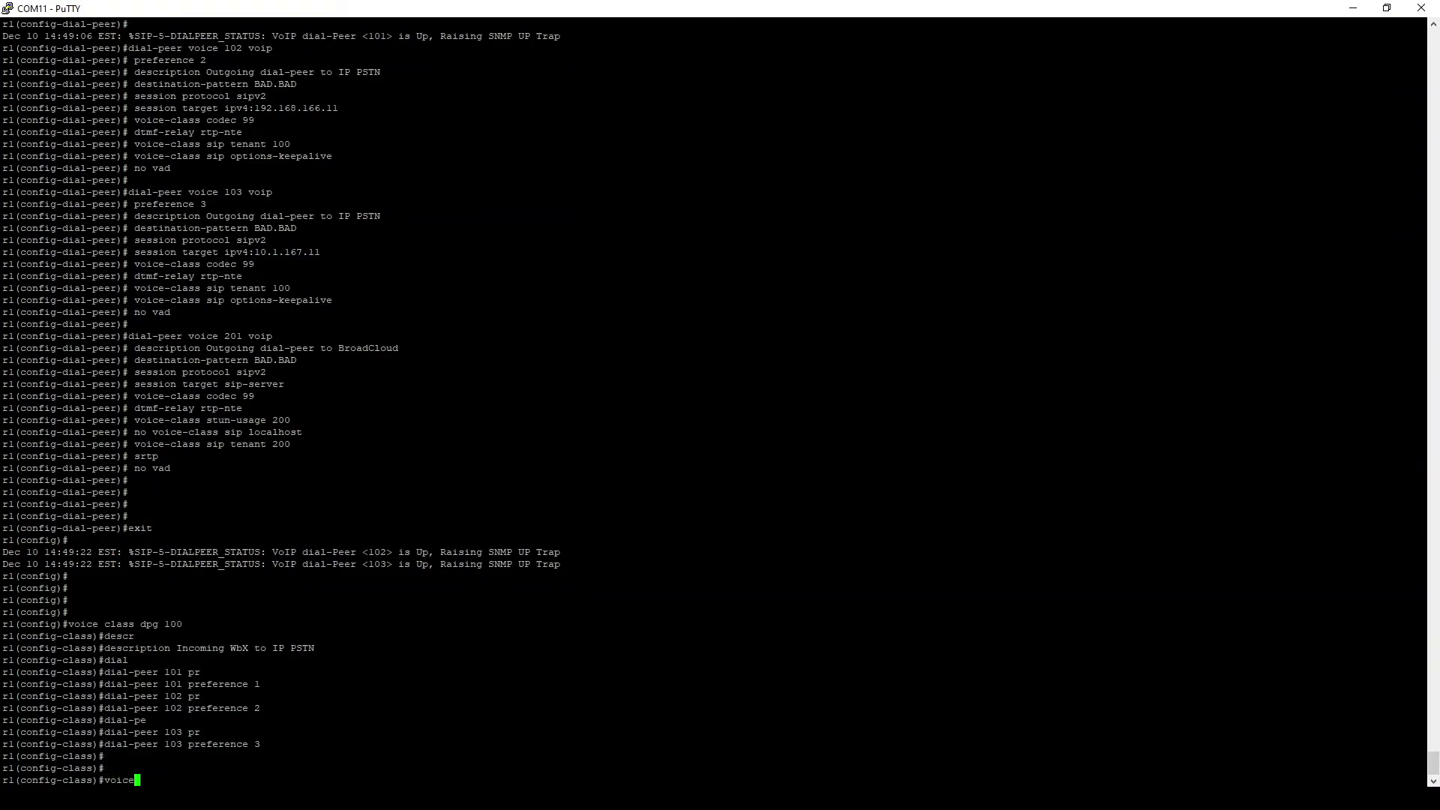
{"action": "type", "text": " class dpg 200"}
{"action": "key", "text": "Return"}
{"action": "type", "text": "descr"}
{"action": "key", "text": "Tab"}
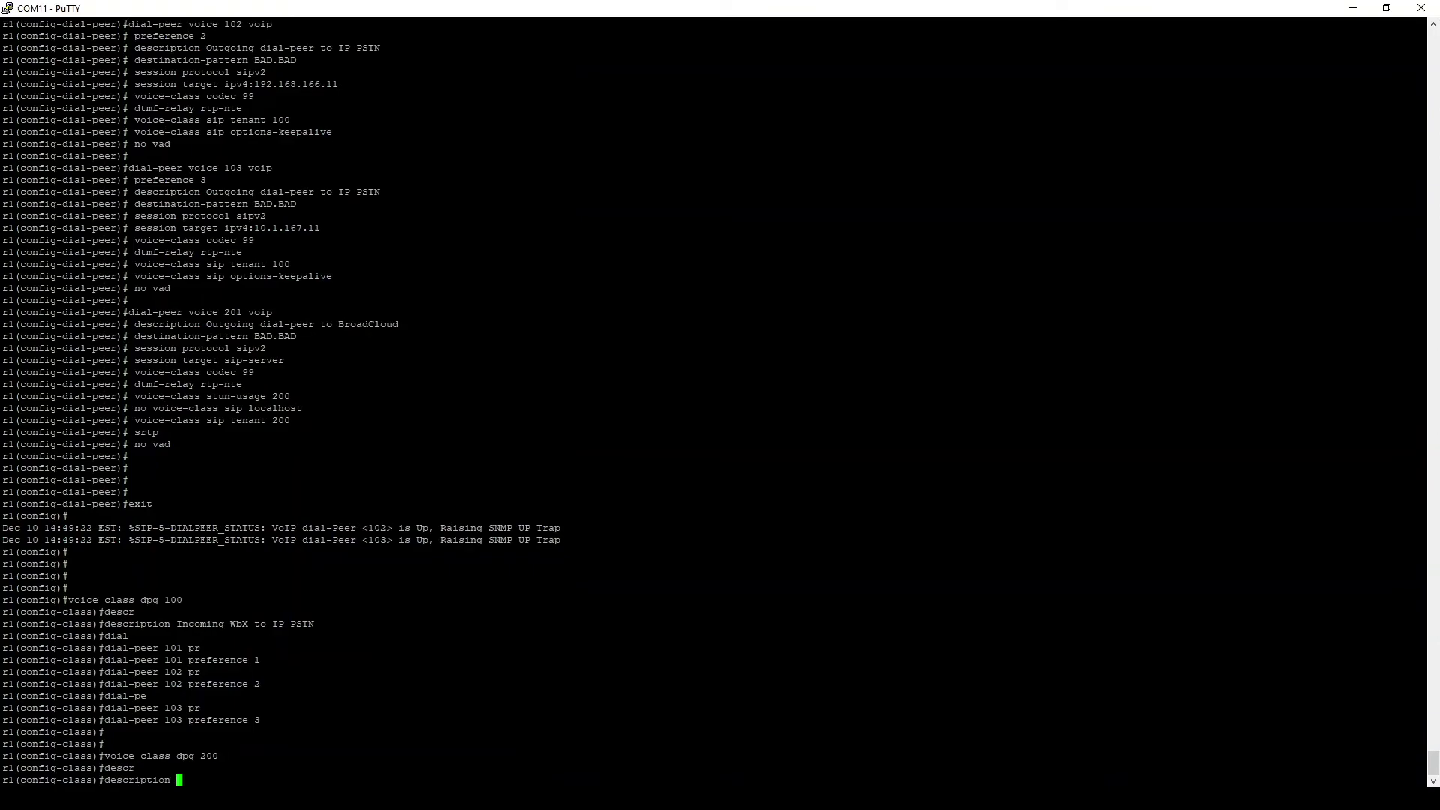
{"action": "type", "text": "Incoming IP PSTN to WbX"}
{"action": "key", "text": "Return"}
{"action": "type", "text": "dial-peer 201 pr"}
{"action": "key", "text": "Tab"}
{"action": "type", "text": "1"}
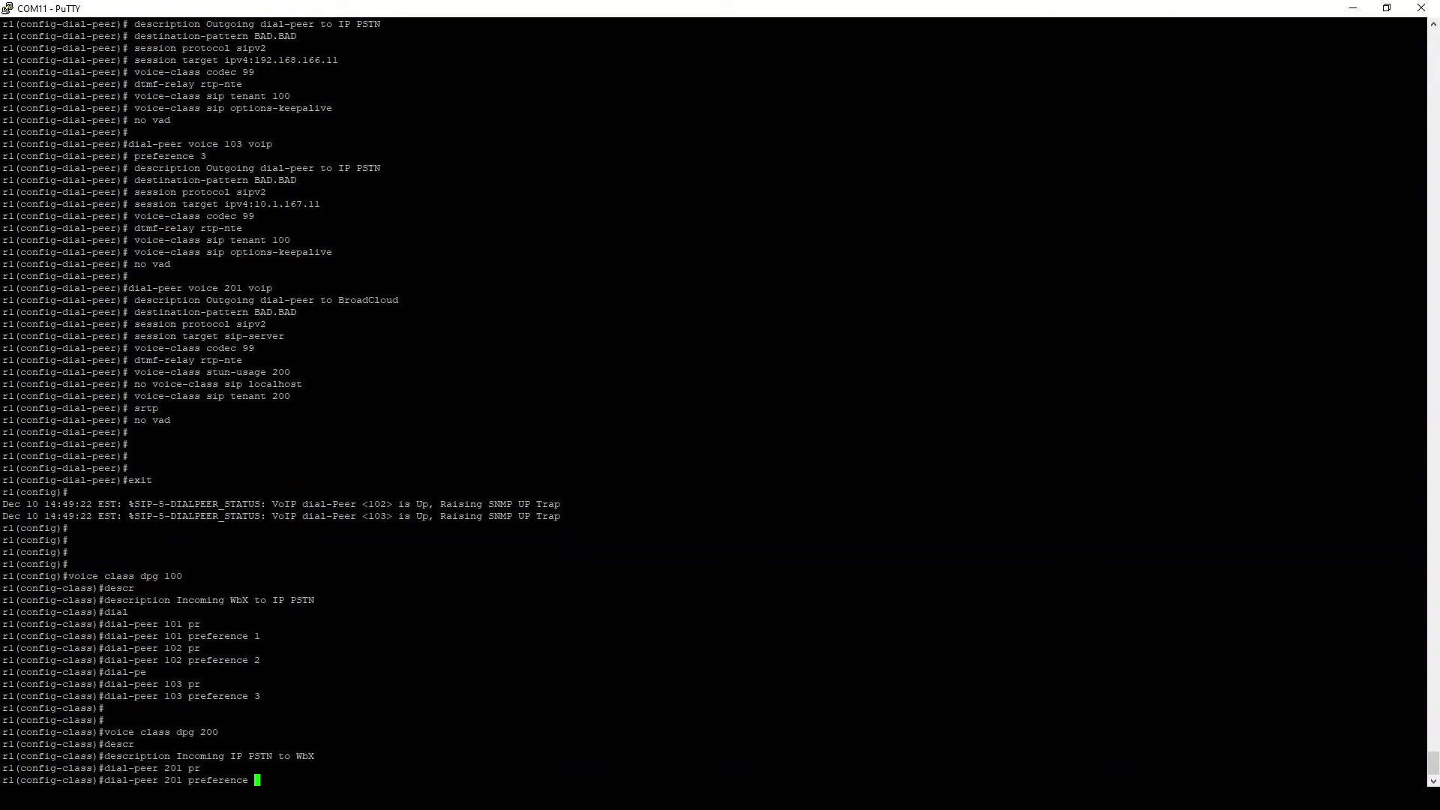
{"action": "key", "text": "Return"}
{"action": "type", "text": "exit"}
{"action": "key", "text": "Return"}
{"action": "key", "text": "Return"}
{"action": "key", "text": "Return"}
{"action": "key", "text": "Return"}
{"action": "key", "text": "Return"}
Create dial-peer voice 100 'Incoming dial-peer from PSTN' using SIPv2, pointing at DPG 200
{"action": "type", "text": "dial-peer voice"}
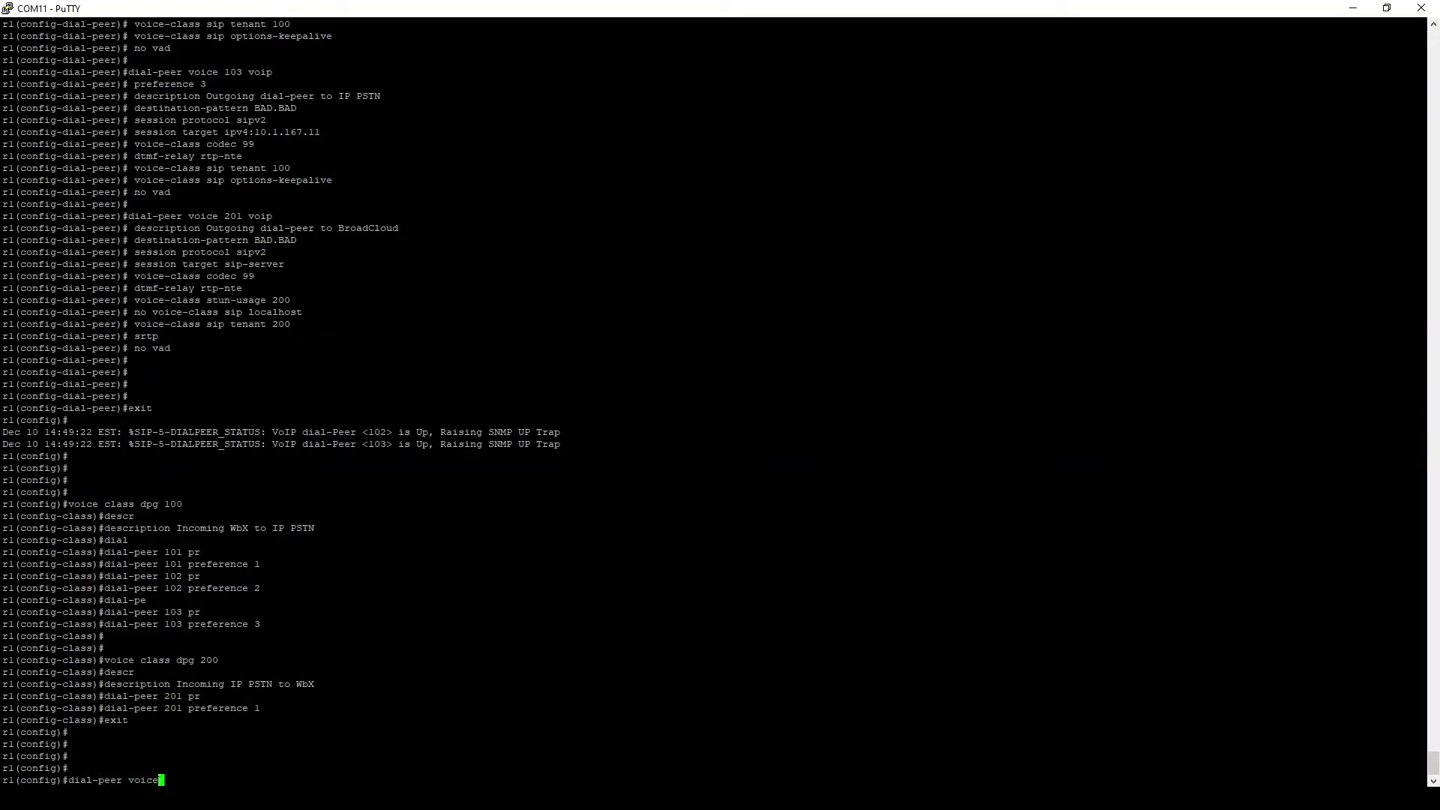
{"action": "type", "text": " 100 voip"}
{"action": "key", "text": "Return"}
{"action": "key", "text": "Return"}
{"action": "key", "text": "Return"}
{"action": "type", "text": "descr"}
{"action": "key", "text": "Tab"}
{"action": "type", "text": "Incoming dial-peer "}
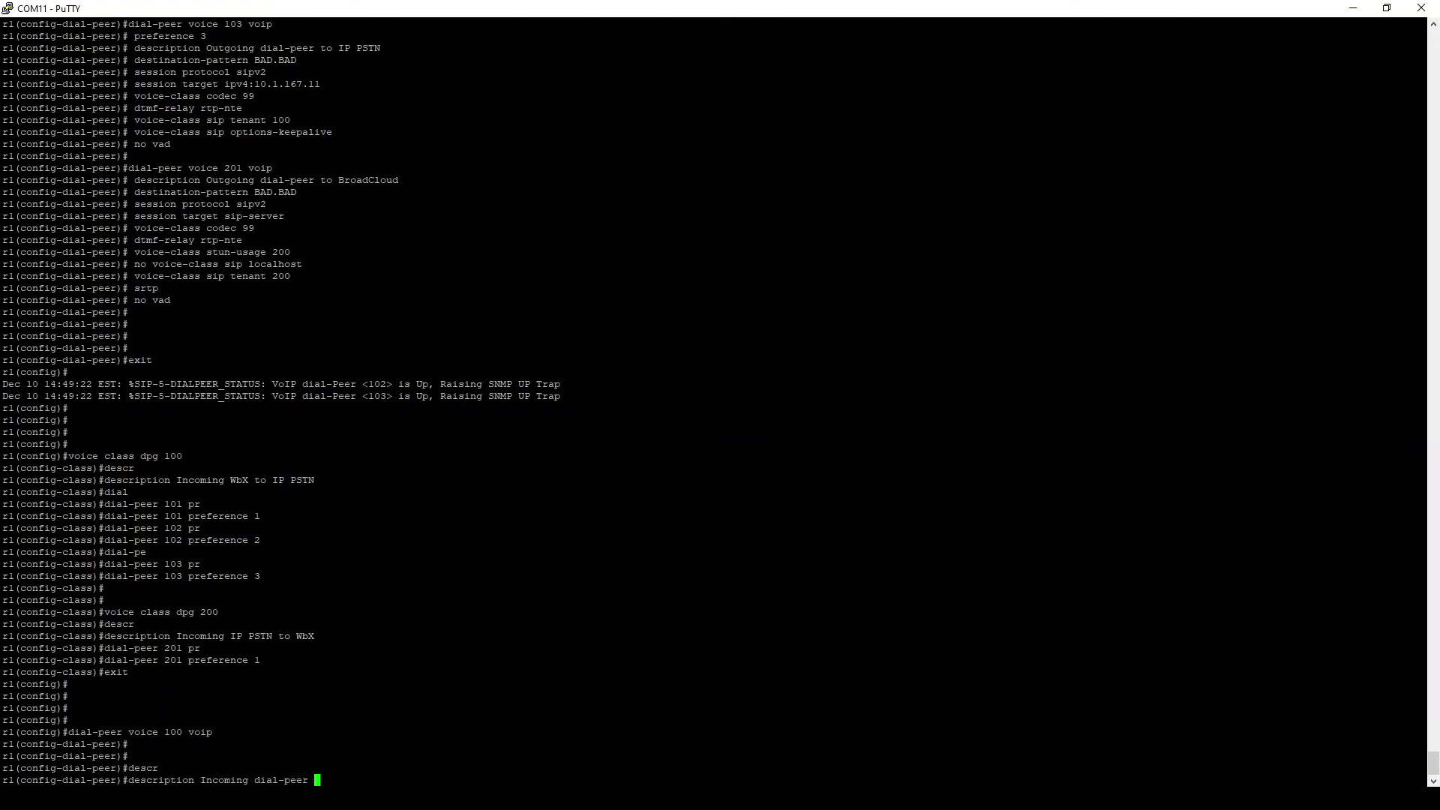
{"action": "type", "text": "from PSTN"}
{"action": "key", "text": "Return"}
{"action": "type", "text": "sess"}
{"action": "key", "text": "Tab"}
{"action": "type", "text": "pr"}
{"action": "key", "text": "Tab"}
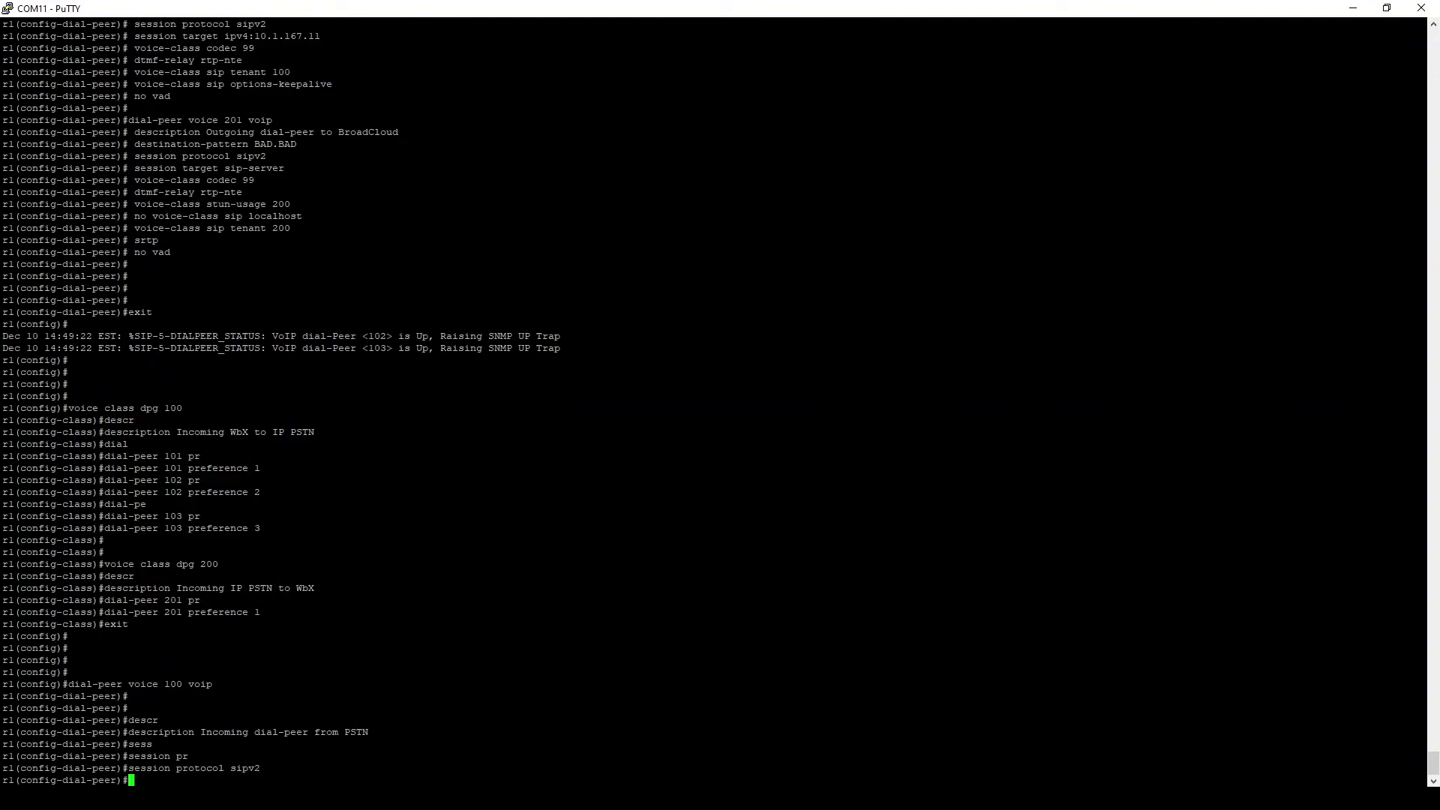
{"action": "type", "text": "dest"}
{"action": "key", "text": "Tab"}
{"action": "type", "text": "dpg"}
{"action": "key", "text": "Tab"}
{"action": "type", "text": "200"}
{"action": "key", "text": "Return"}
{"action": "type", "text": "inc"}
{"action": "key", "text": "Tab"}
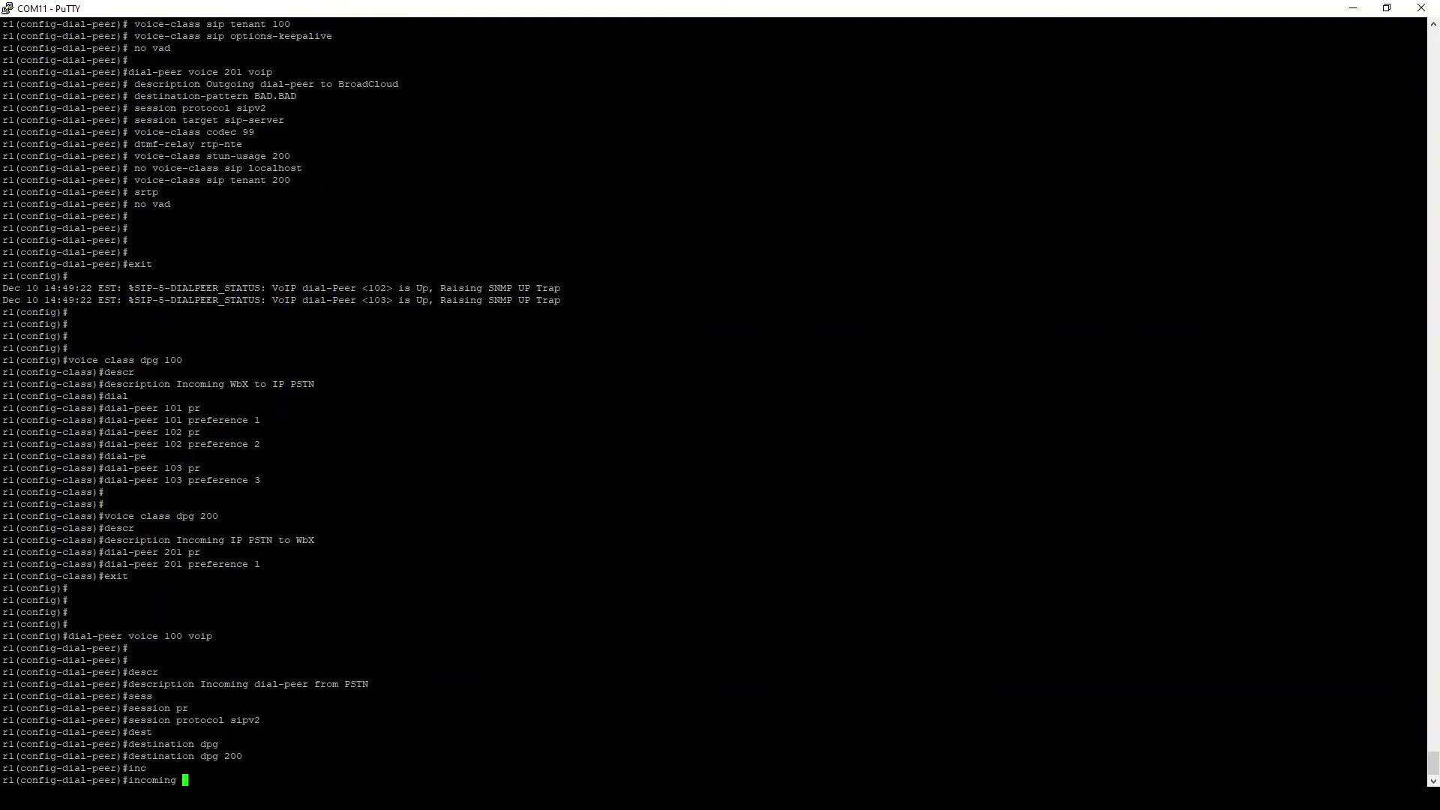
Give dial-peer 100 incoming URI via 100, codec class 99, rtp-nte DTMF relay, tenant 300 and no vad
{"action": "key", "text": "Return"}
{"action": "type", "text": "voice-cl"}
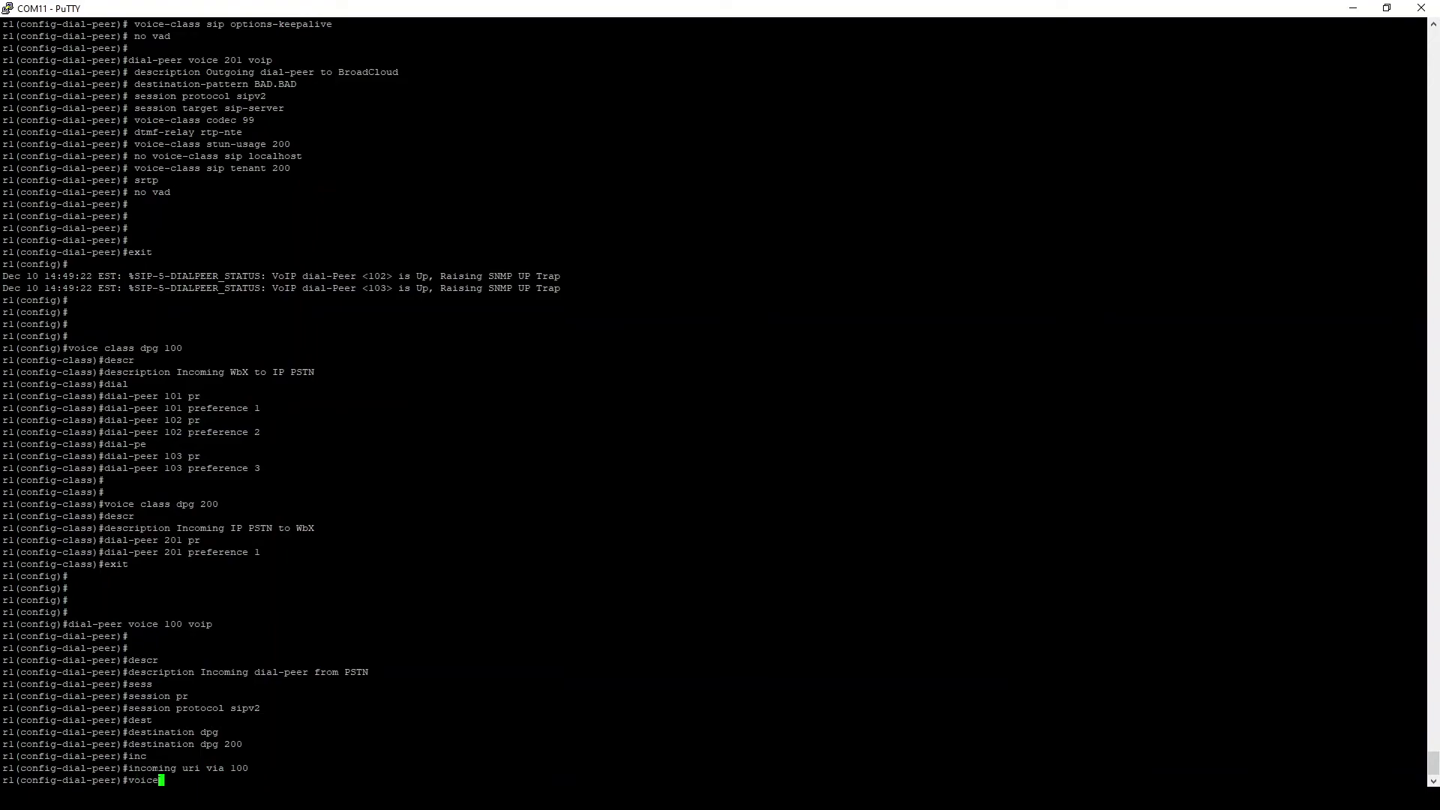
{"action": "key", "text": "Tab"}
{"action": "type", "text": "cod"}
{"action": "key", "text": "Tab"}
{"action": "type", "text": "99"}
{"action": "key", "text": "Return"}
{"action": "type", "text": "dtmf"}
{"action": "key", "text": "Tab"}
{"action": "type", "text": "-r"}
{"action": "key", "text": "Tab"}
{"action": "type", "text": "rpt-n"}
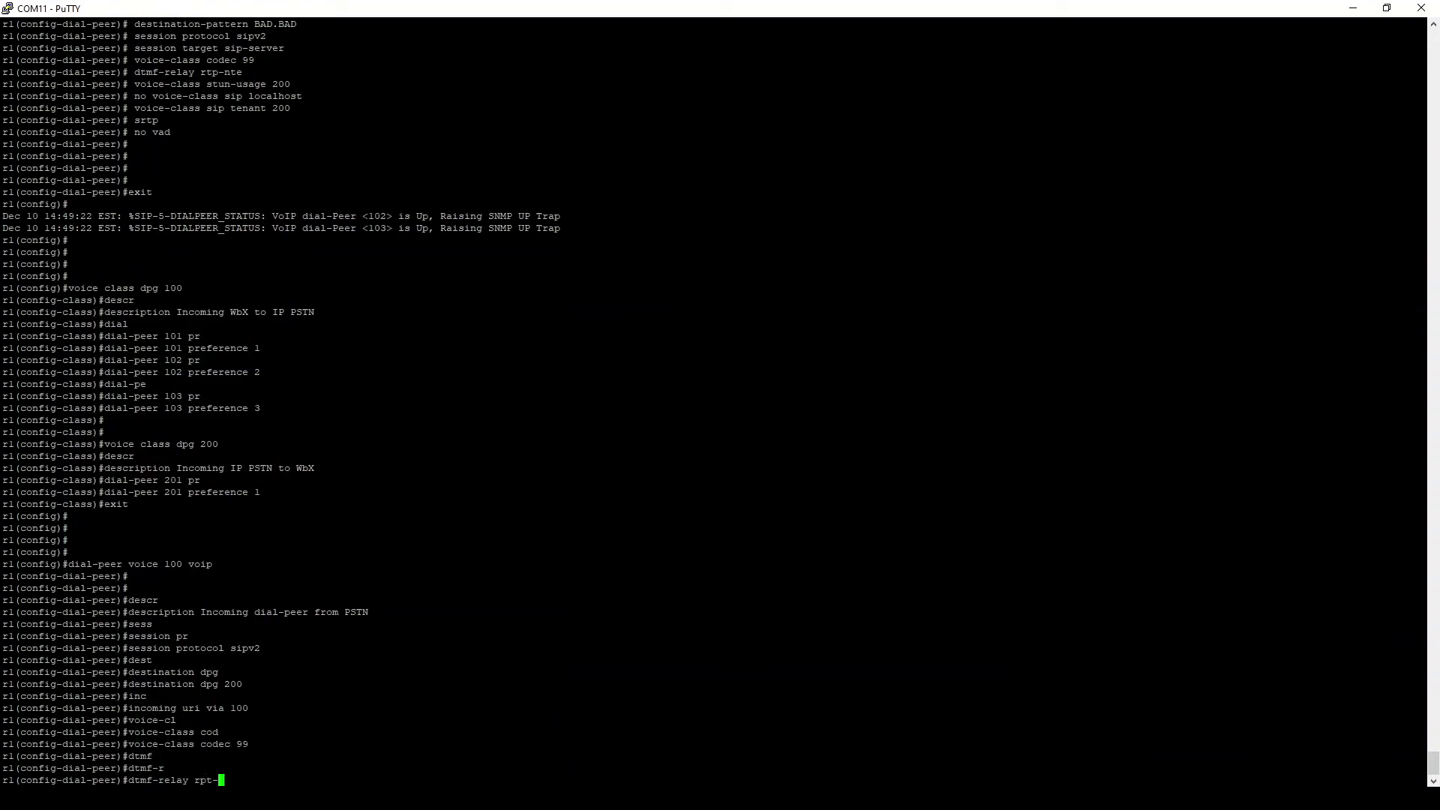
{"action": "key", "text": "Tab"}
{"action": "key", "text": "BackSpace"}
{"action": "key", "text": "BackSpace"}
{"action": "key", "text": "BackSpace"}
{"action": "key", "text": "BackSpace"}
{"action": "type", "text": "tp-nt"}
{"action": "key", "text": "Tab"}
{"action": "key", "text": "Return"}
{"action": "type", "text": "voice-class sip ten"}
{"action": "key", "text": "Tab"}
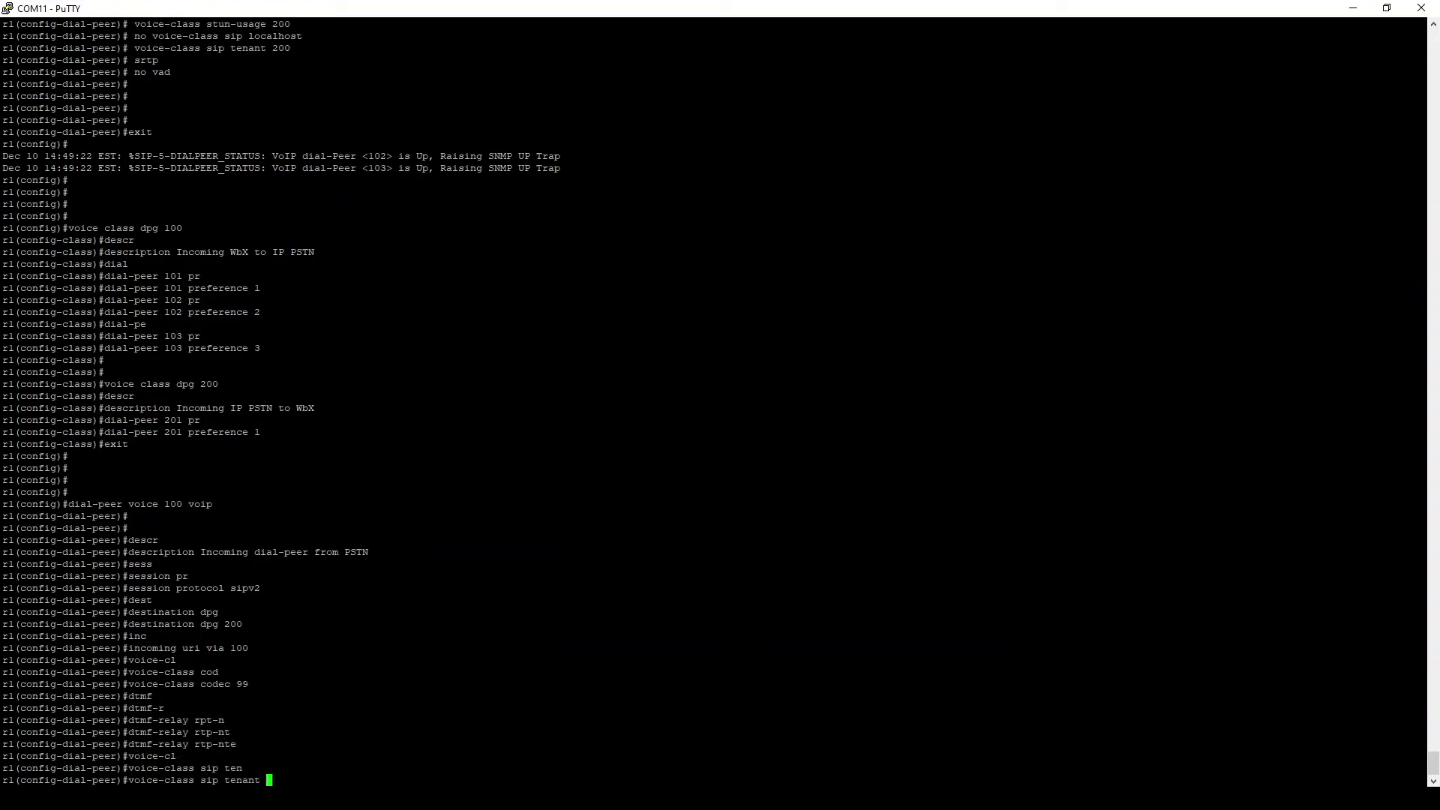
{"action": "type", "text": "300"}
{"action": "key", "text": "Return"}
{"action": "type", "text": "no vad"}
Create dial-peer voice 200 'Incoming dial-peer from WbX' with SIPv2, DPG 100 and incoming URI request 200
{"action": "key", "text": "Return"}
{"action": "key", "text": "Return"}
{"action": "key", "text": "Return"}
{"action": "key", "text": "Return"}
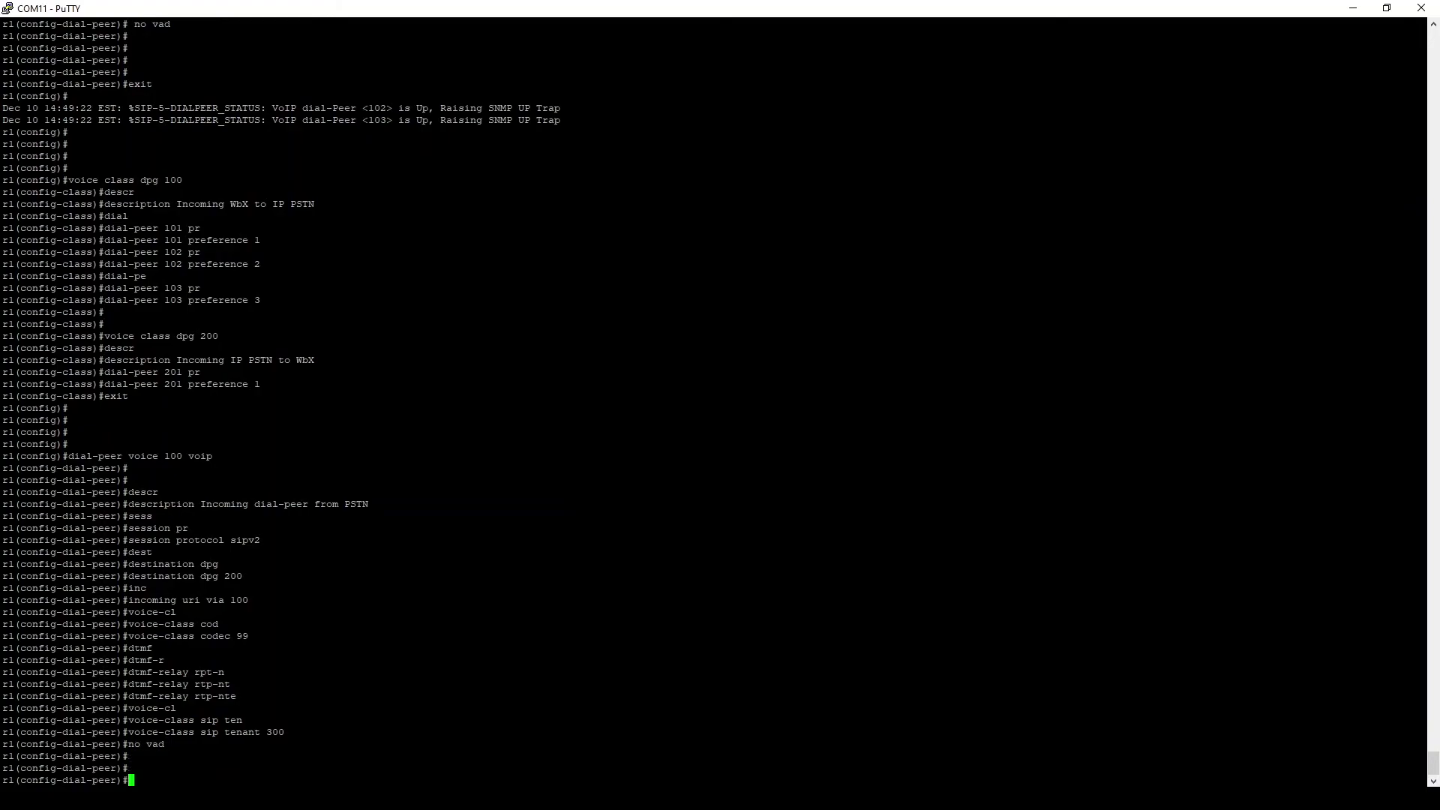
{"action": "type", "text": "dial-peer voice 200 voip"}
{"action": "key", "text": "Return"}
{"action": "type", "text": "descr"}
{"action": "key", "text": "Tab"}
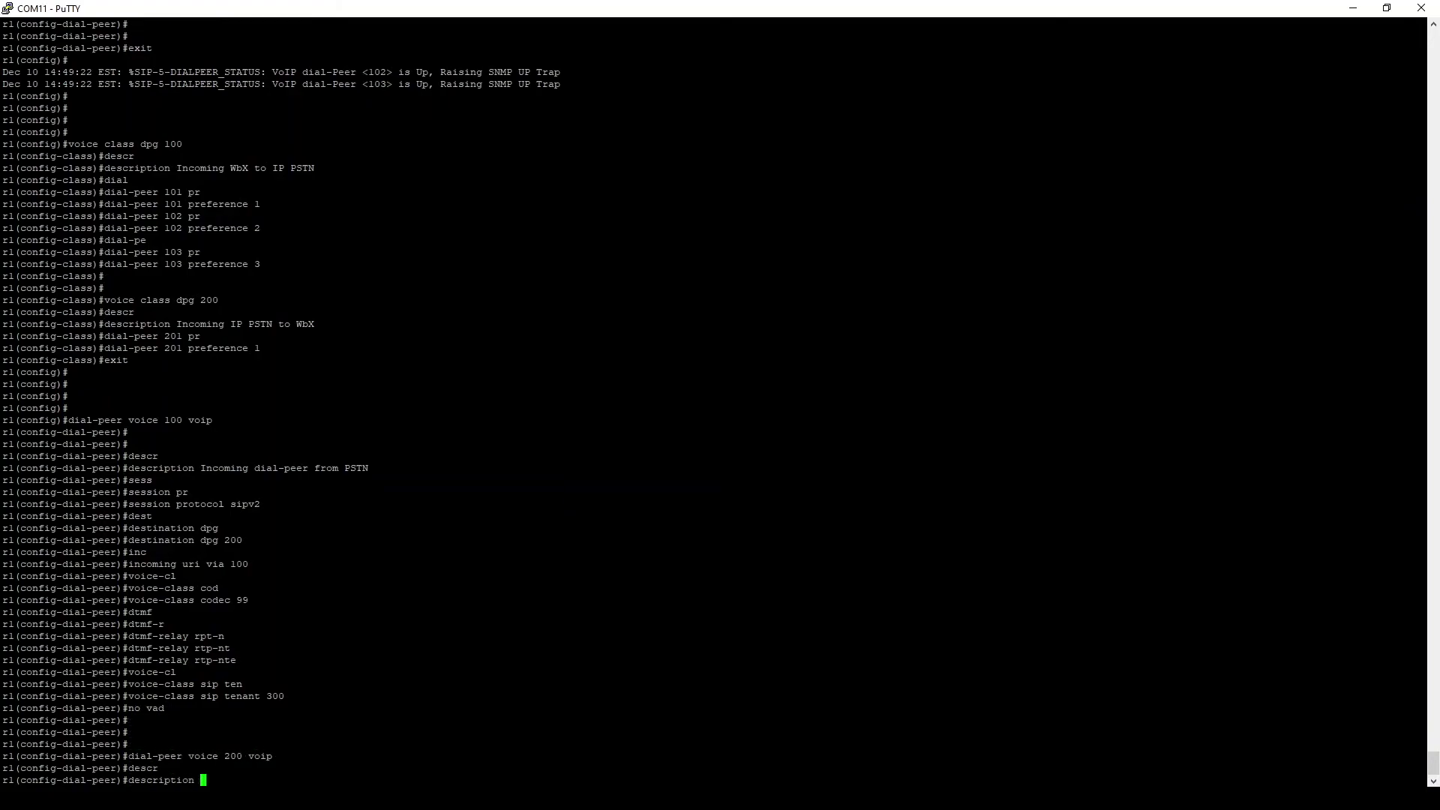
{"action": "type", "text": "Incoming dial-peer from WbX"}
{"action": "key", "text": "Return"}
{"action": "key", "text": "Return"}
{"action": "type", "text": "sess"}
{"action": "key", "text": "Tab"}
{"action": "type", "text": "protocol sipv2"}
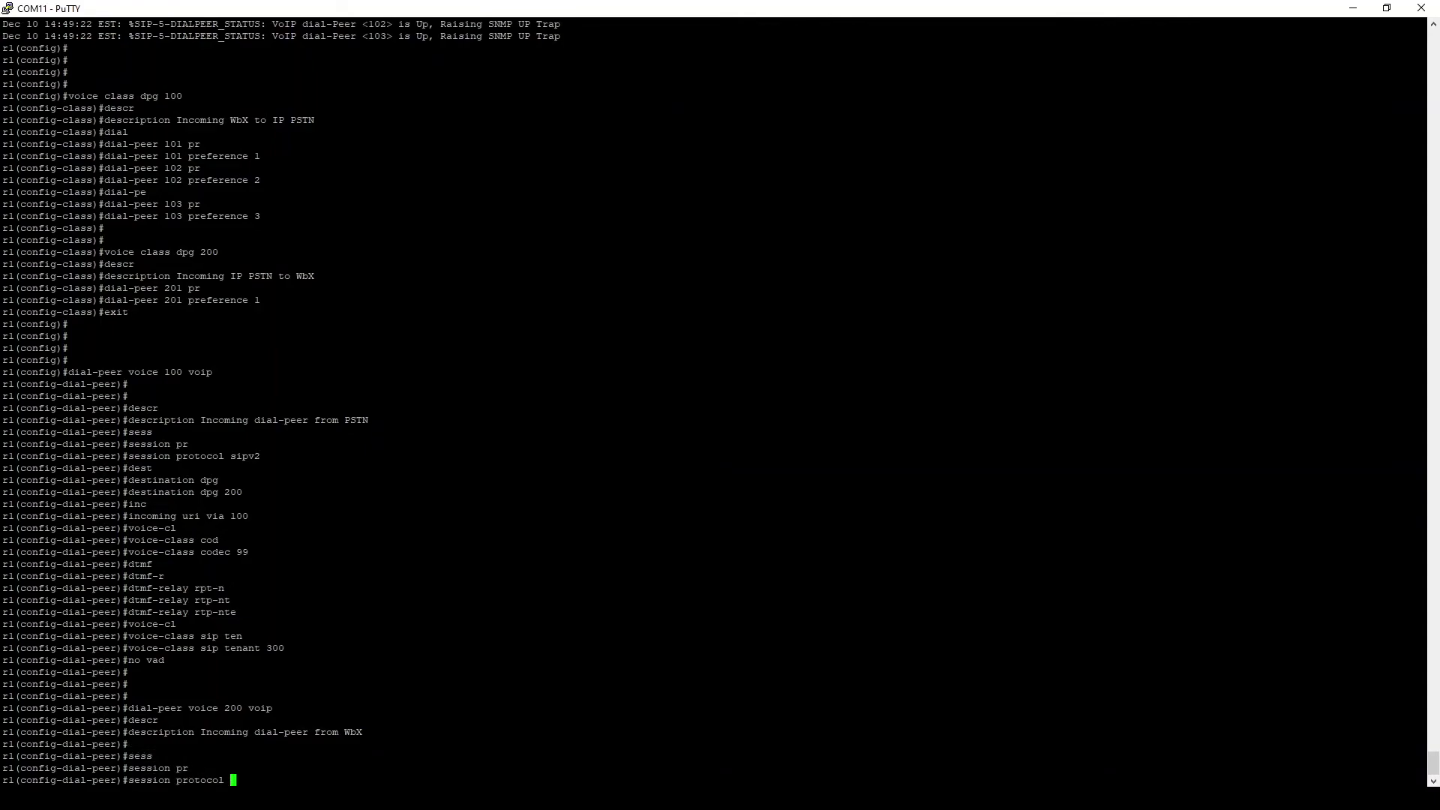
{"action": "key", "text": "Return"}
{"action": "type", "text": "dest"}
{"action": "key", "text": "Tab"}
{"action": "type", "text": "dpg 100"}
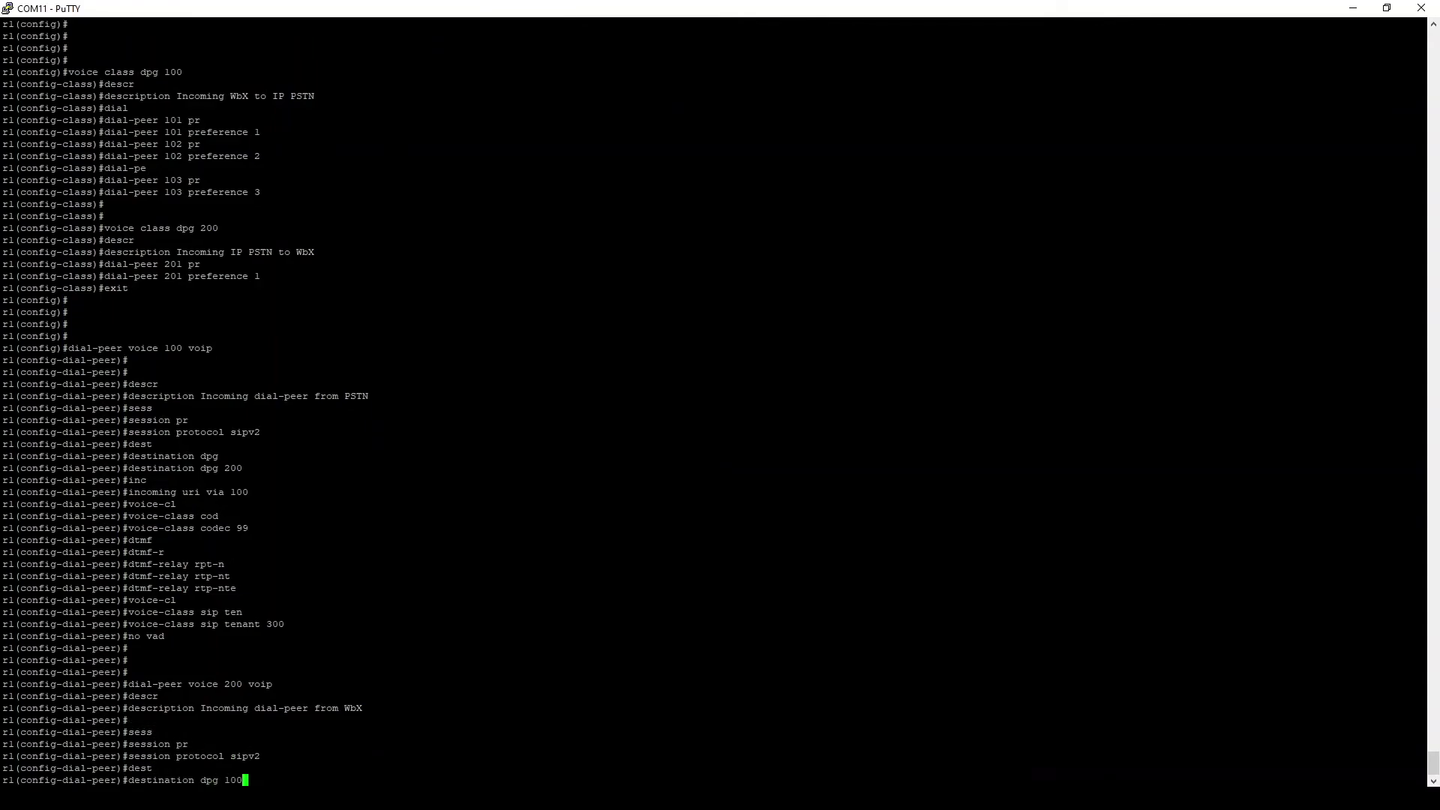
{"action": "key", "text": "Return"}
{"action": "type", "text": "incom"}
{"action": "key", "text": "Tab"}
{"action": "type", "text": "ur"}
{"action": "key", "text": "Tab"}
{"action": "type", "text": "req"}
Give dial-peer 200 codec class 99, rtp-nte DTMF relay, STUN usage 200, SIP tenant 200 and srtp
{"action": "key", "text": "Tab"}
{"action": "type", "text": "200"}
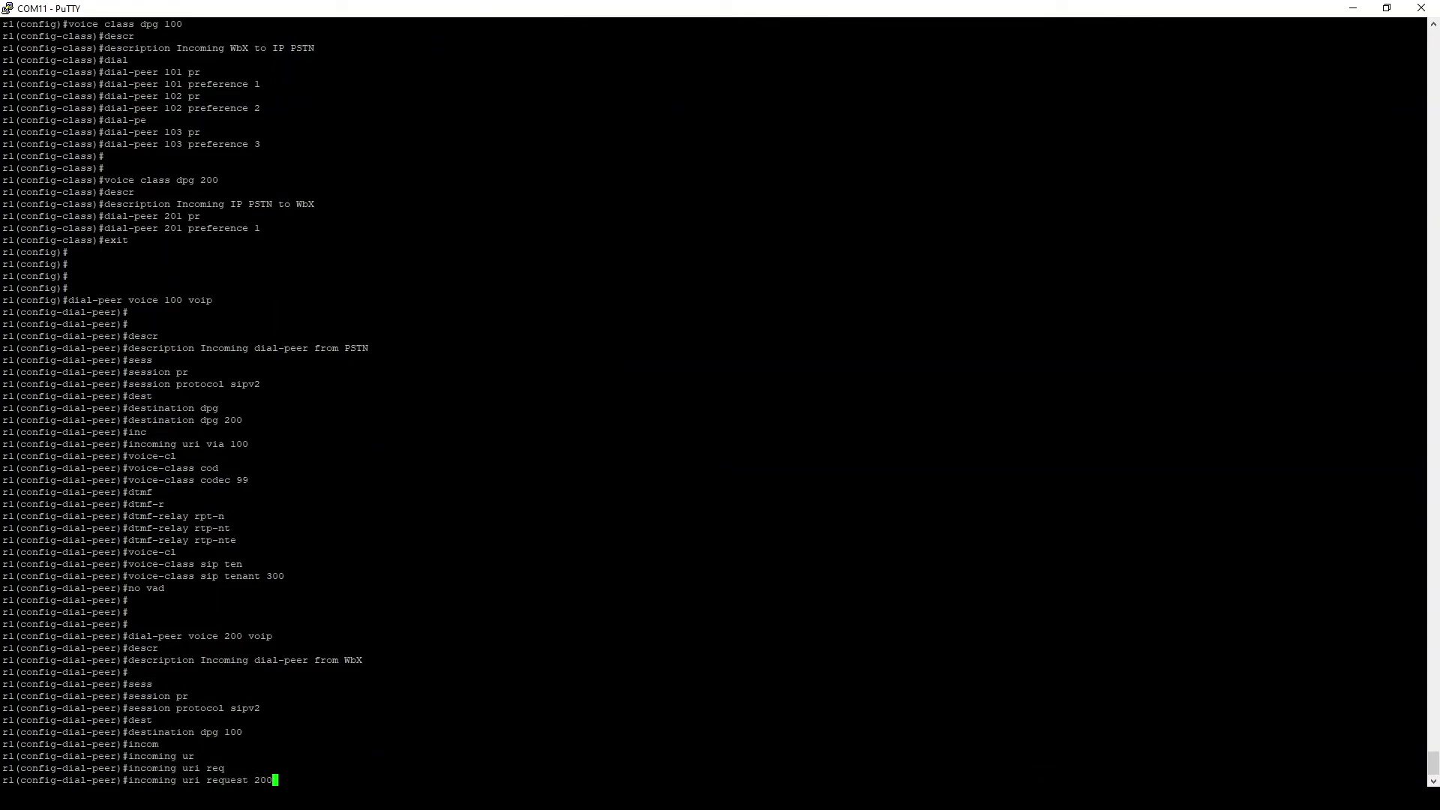
{"action": "key", "text": "Return"}
{"action": "type", "text": "voice-cl"}
{"action": "key", "text": "Tab"}
{"action": "type", "text": "co"}
{"action": "key", "text": "Tab"}
{"action": "type", "text": "99"}
{"action": "key", "text": "Return"}
{"action": "type", "text": "dtm"}
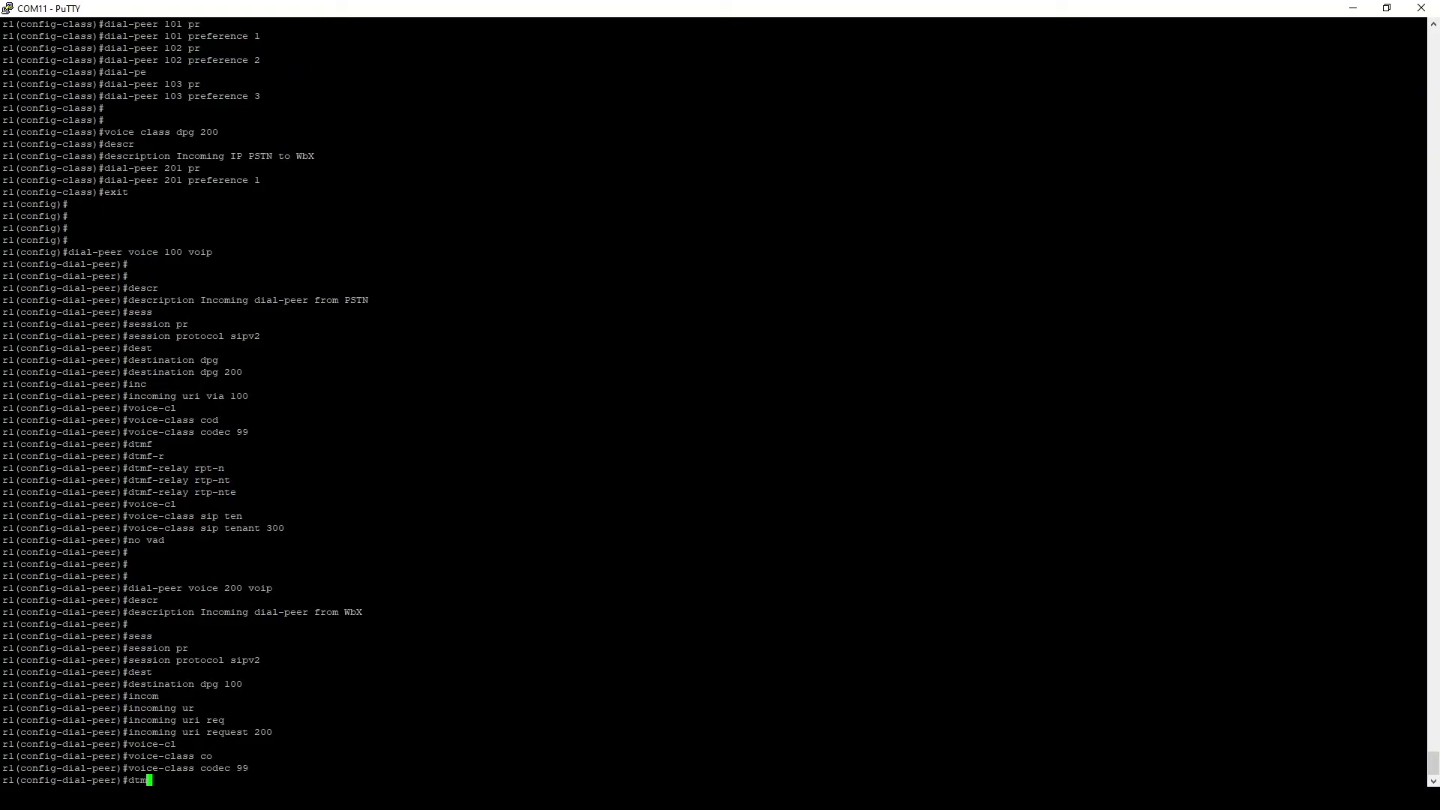
{"action": "type", "text": "f\t-r\t rtp-n"}
{"action": "key", "text": "Tab"}
{"action": "key", "text": "Return"}
{"action": "type", "text": "voice-cl"}
{"action": "key", "text": "Tab"}
{"action": "type", "text": "s"}
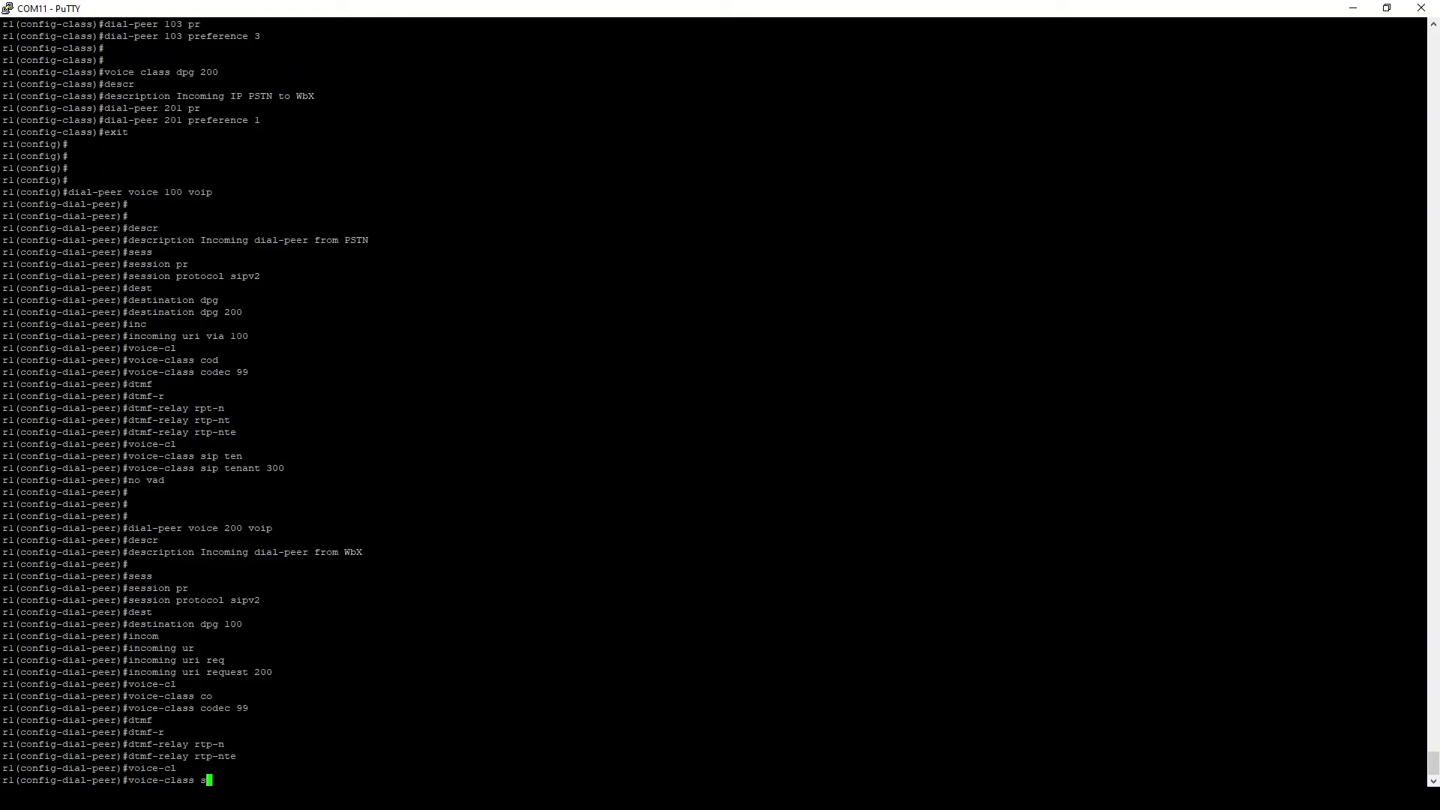
{"action": "type", "text": "tu"}
{"action": "key", "text": "Tab"}
{"action": "type", "text": "200"}
{"action": "key", "text": "Return"}
{"action": "type", "text": "voice-cl"}
{"action": "key", "text": "Tab"}
{"action": "type", "text": "sip te"}
{"action": "key", "text": "Tab"}
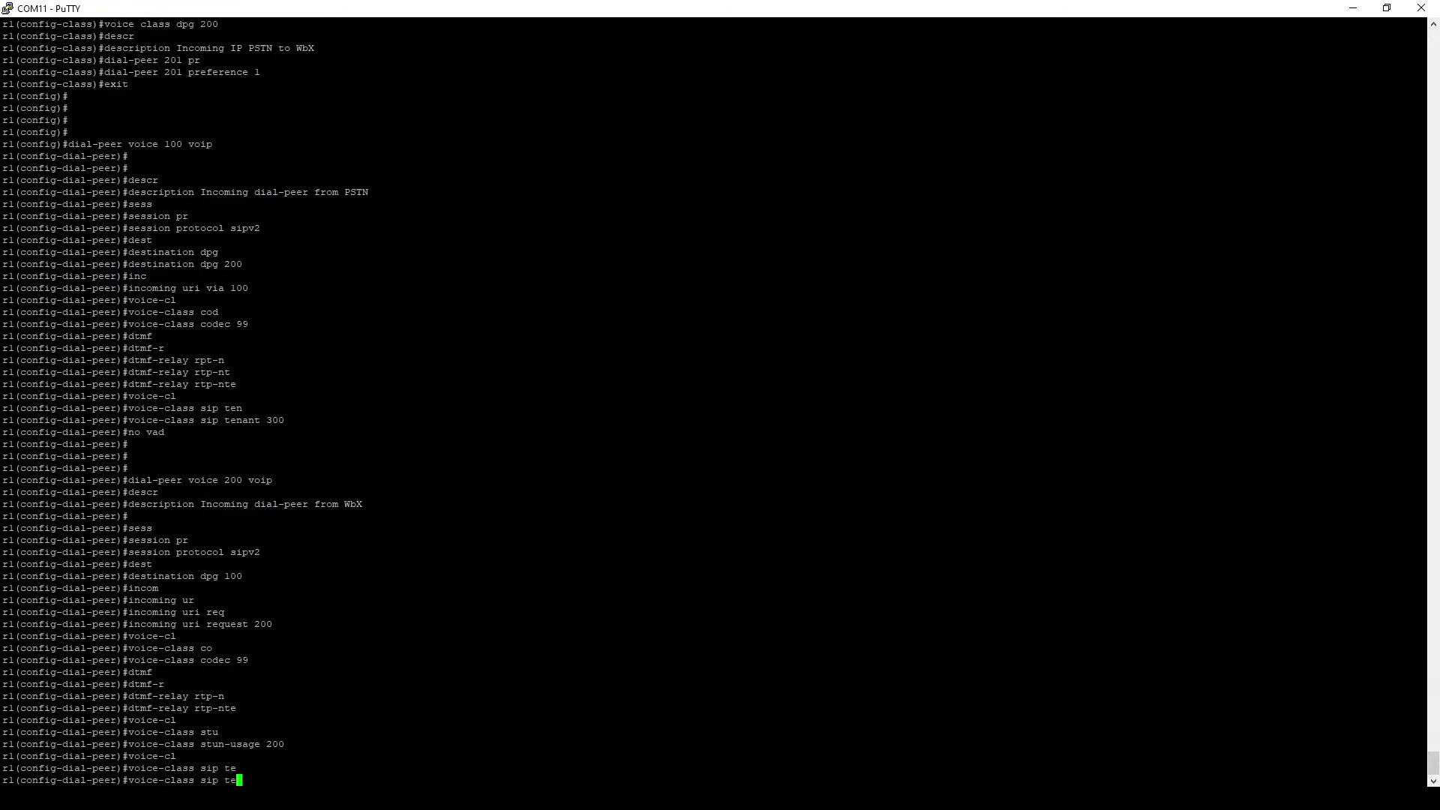
{"action": "type", "text": "n"}
{"action": "key", "text": "Tab"}
{"action": "type", "text": "ant 200"}
{"action": "key", "text": "Return"}
{"action": "type", "text": "srtp"}
{"action": "key", "text": "Return"}
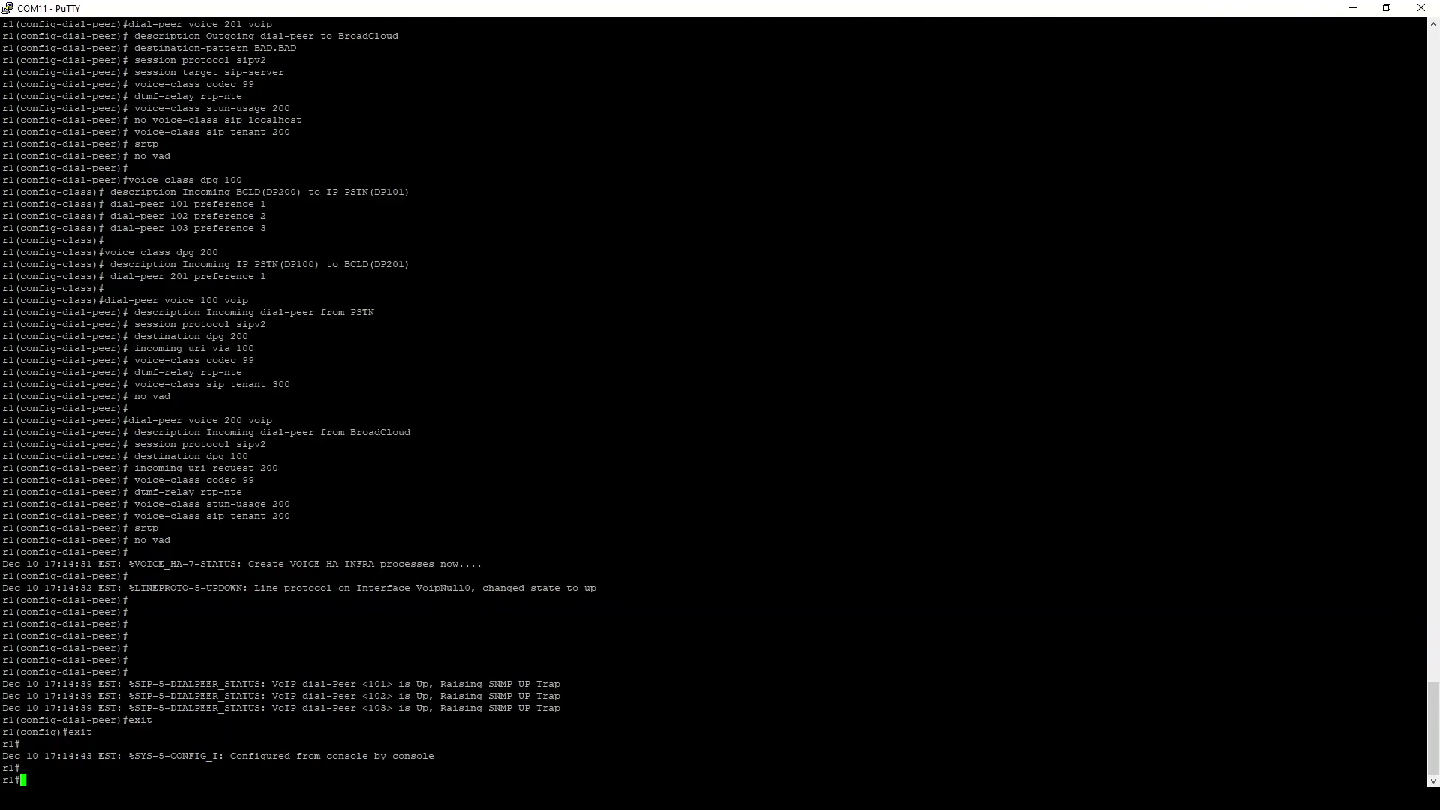
Run 'show sip-ua register status' and the dial-peer voice summary to confirm tenant 200 and peers are up
{"action": "type", "text": "w sip-ua register status"}
{"action": "key", "text": "Return"}
{"action": "key", "text": "Return"}
{"action": "key", "text": "Return"}
{"action": "key", "text": "Return"}
{"action": "key", "text": "Return"}
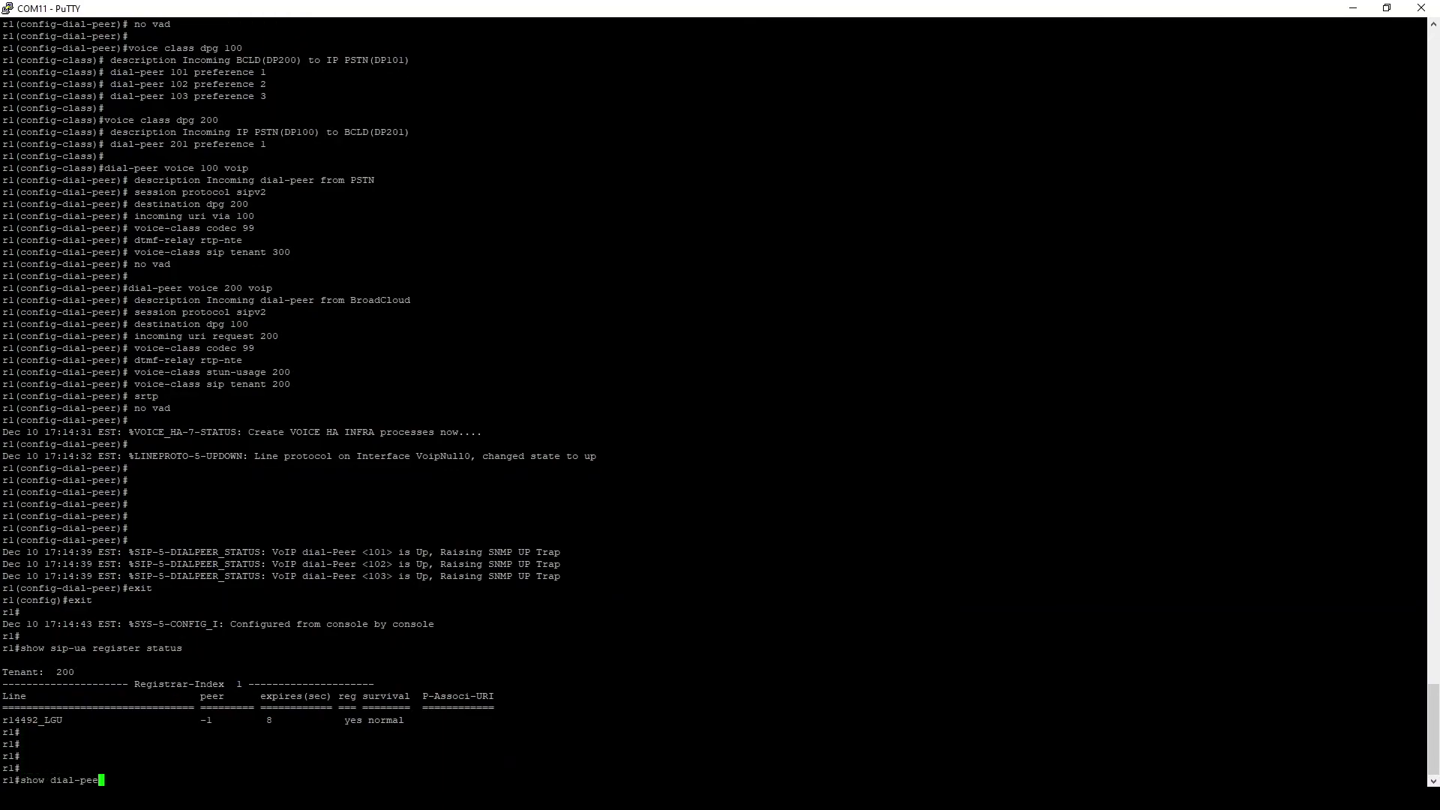
{"action": "key", "text": "Return"}
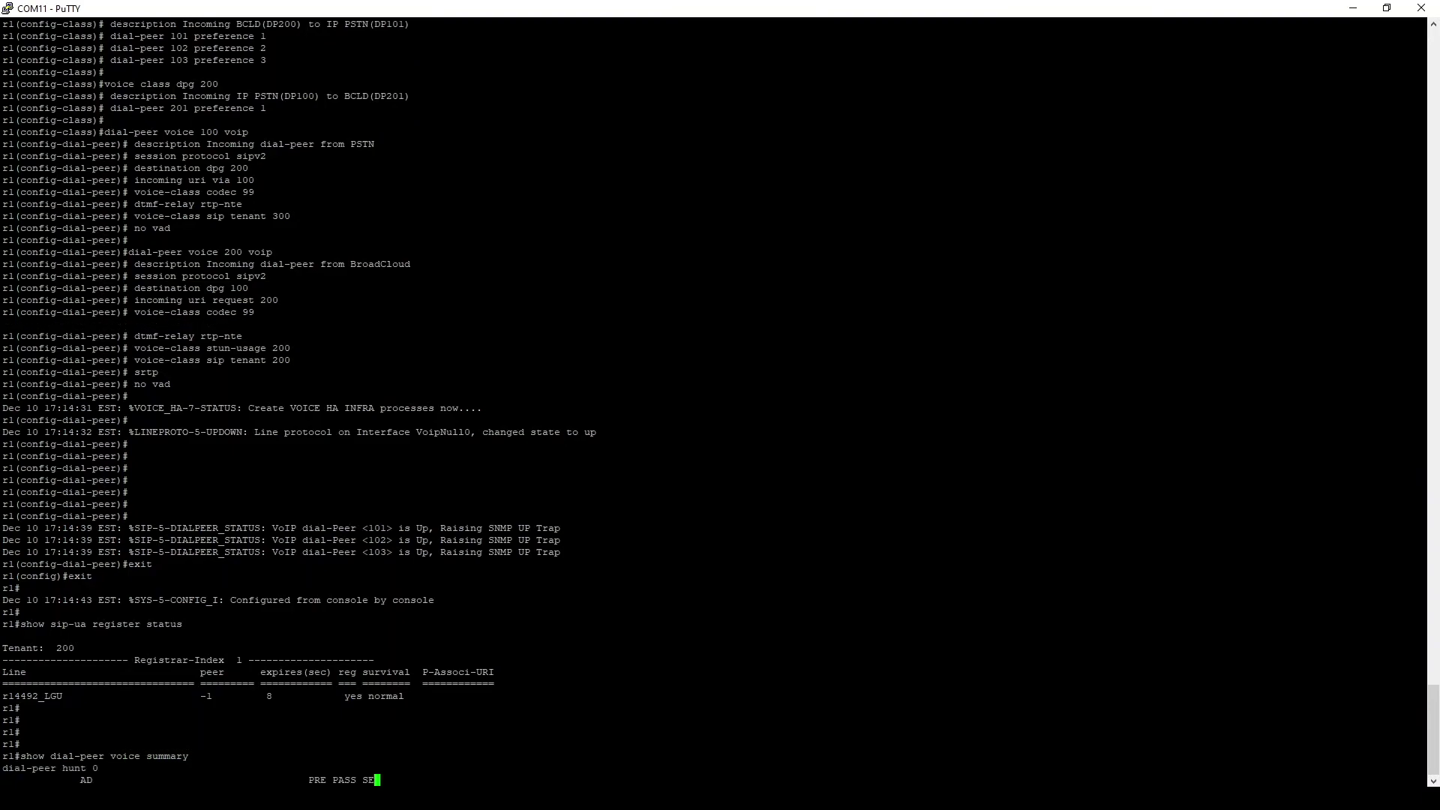
{"action": "key", "text": "Return"}
{"action": "key", "text": "Return"}
{"action": "key", "text": "Return"}
{"action": "key", "text": "Return"}
{"action": "key", "text": "Return"}
{"action": "key", "text": "Return"}
{"action": "key", "text": "Return"}
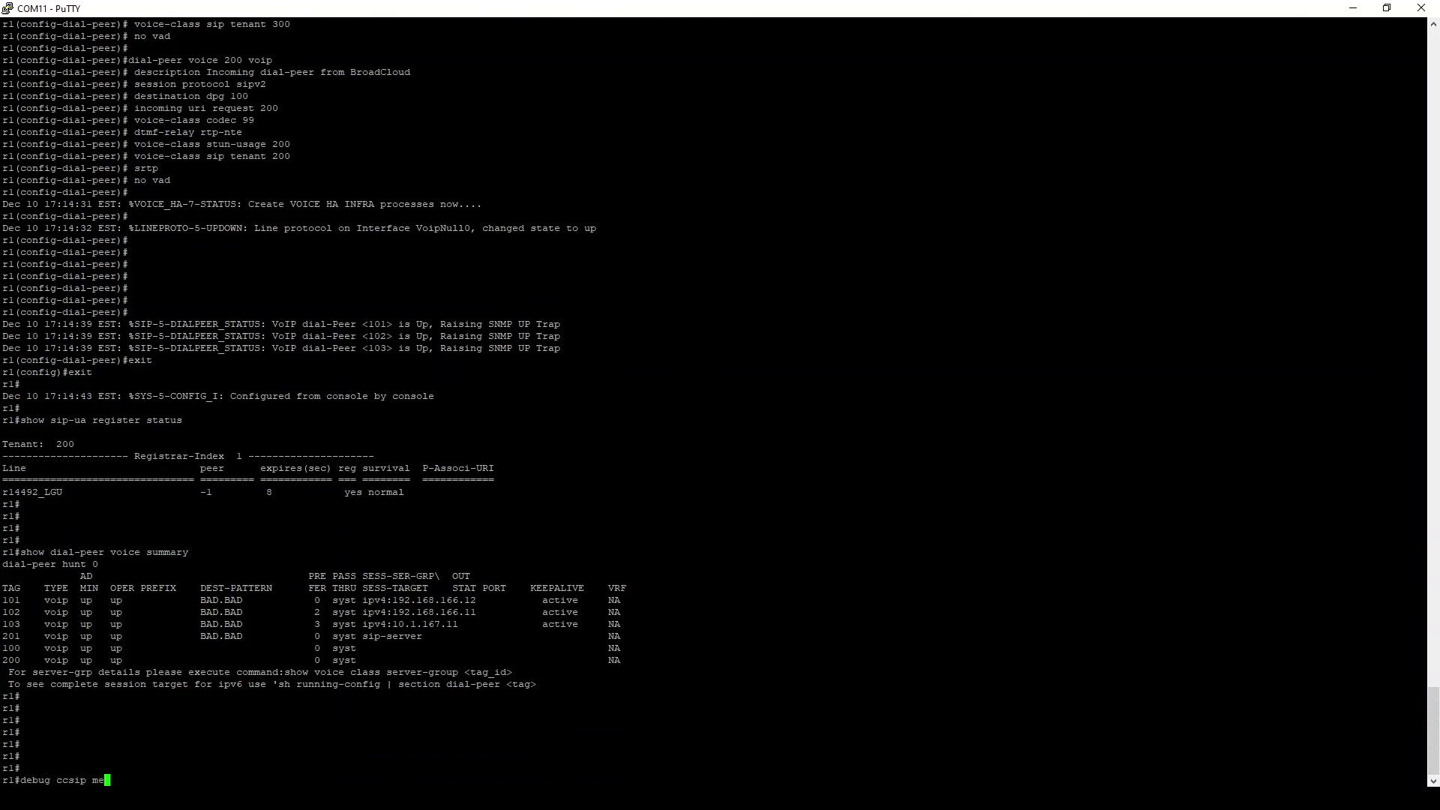
Enable SIP message tracing with 'debug ccsip messages'
{"action": "key", "text": "Return"}
{"action": "key", "text": "Return"}
{"action": "key", "text": "Return"}
{"action": "key", "text": "Return"}
{"action": "key", "text": "Return"}
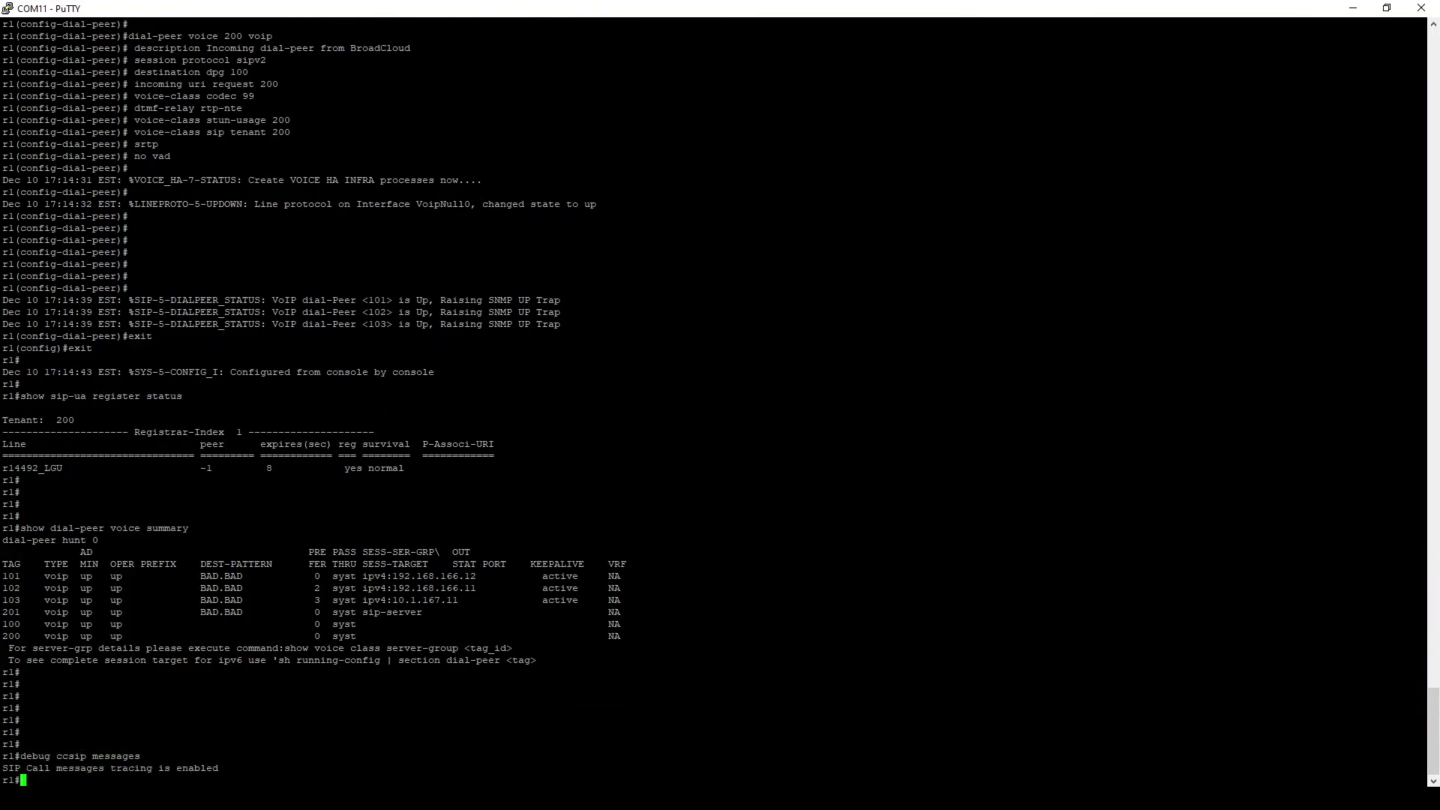